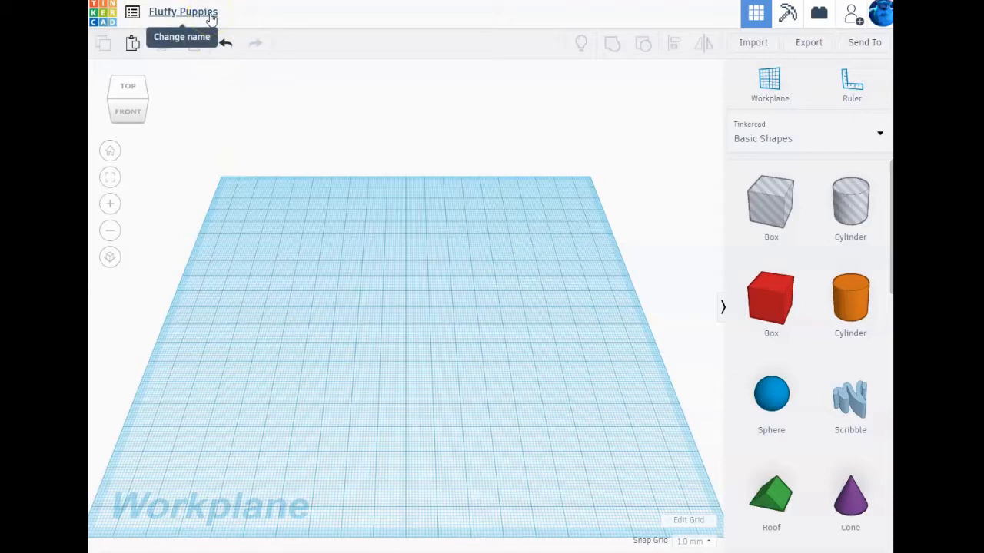
# - Rename the design with the owner's surname followed by "- House 4"
pyautogui.click(210, 13)
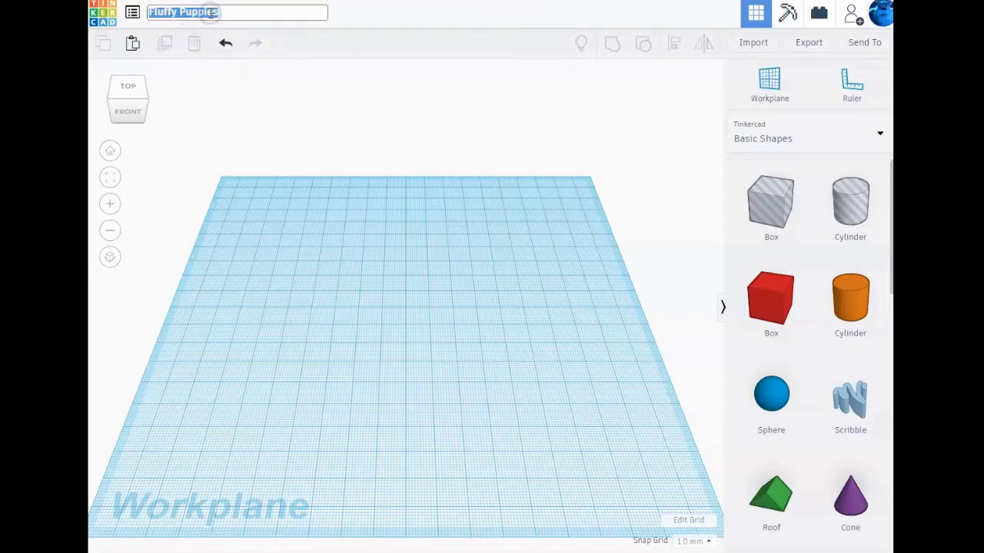
pyautogui.write('Sulli')
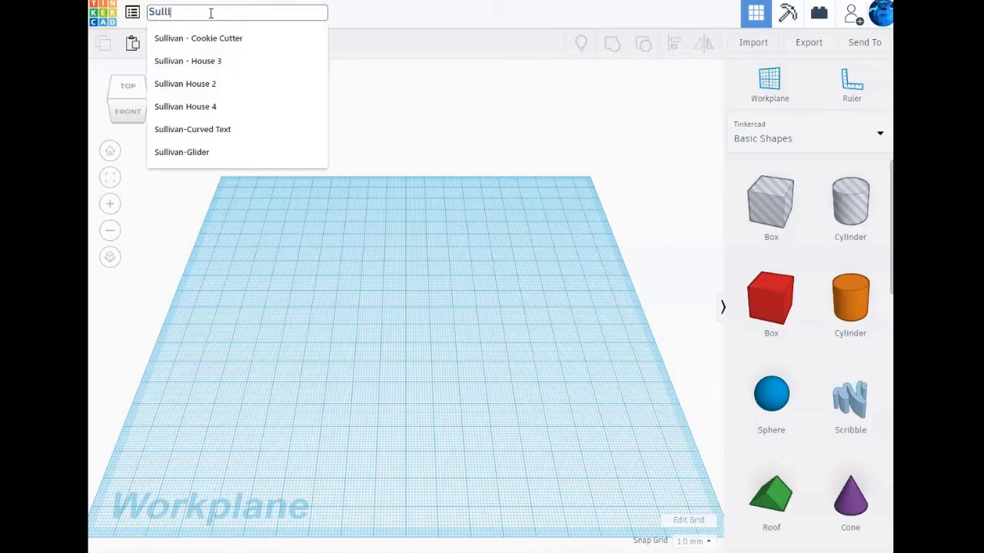
pyautogui.write('van - ')
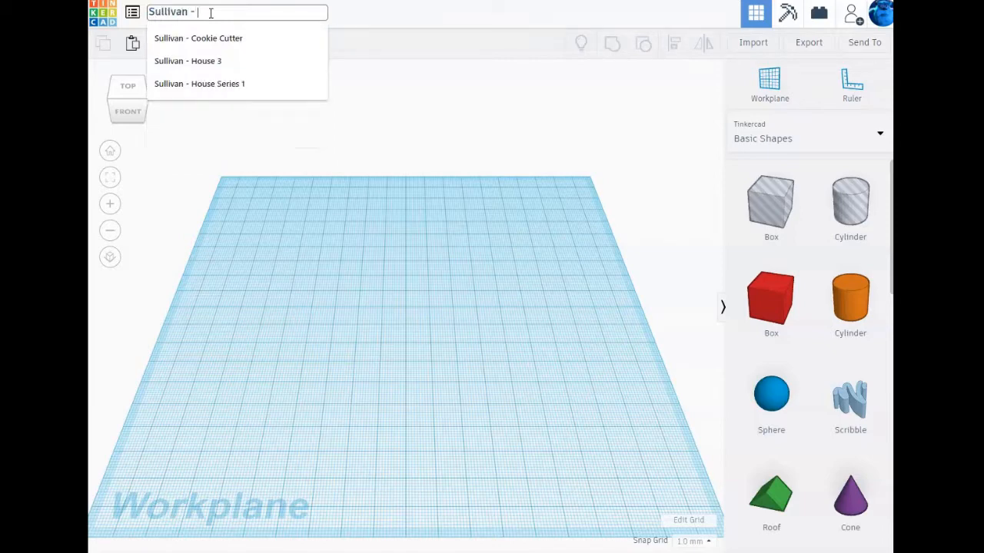
pyautogui.write('H')
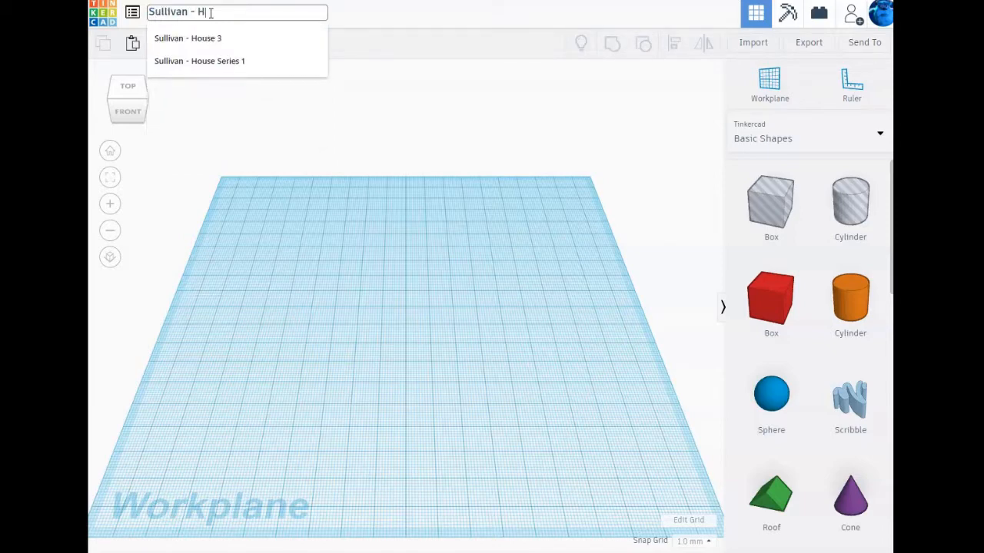
pyautogui.write('ouse 4')
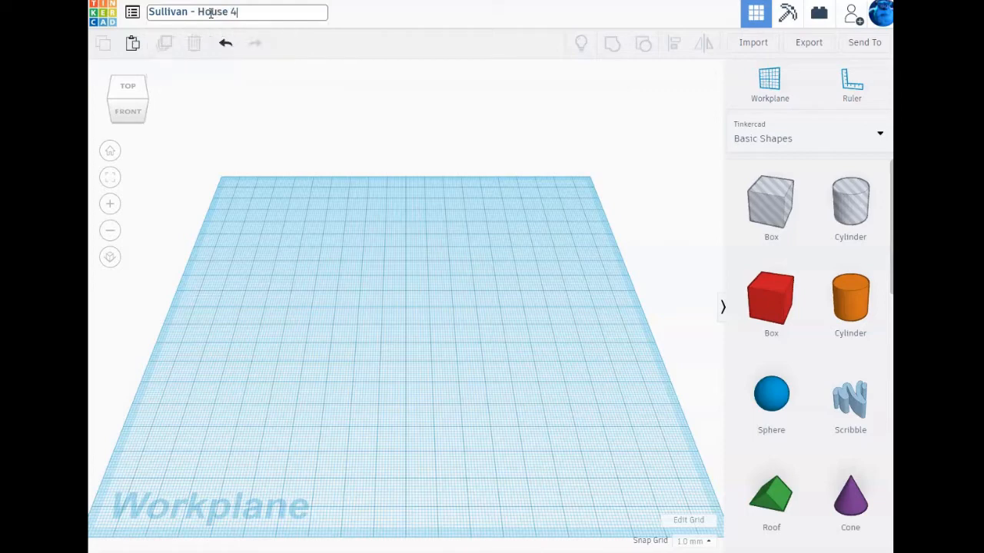
pyautogui.click(345, 203)
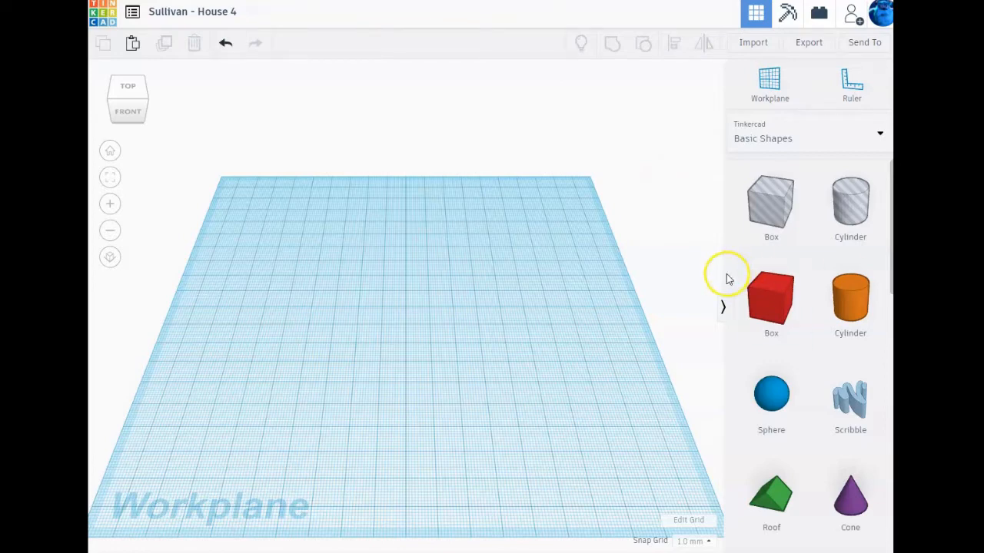
# - Place a six-sided polygon on the left half of the workplane and set its depth to 20 mm
pyautogui.scroll(-5, 823, 261)
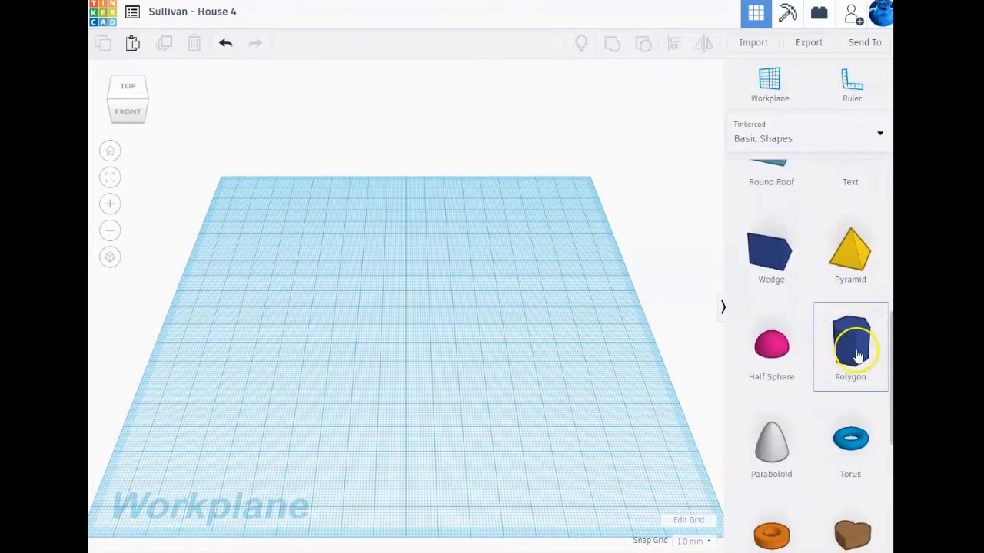
pyautogui.moveTo(857, 355); pyautogui.dragTo(336, 339)
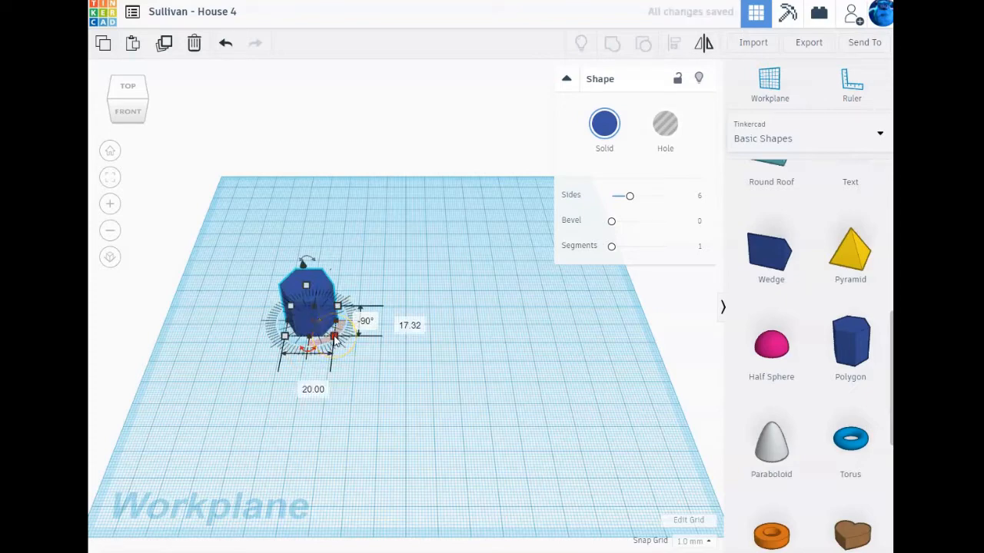
pyautogui.click(389, 327)
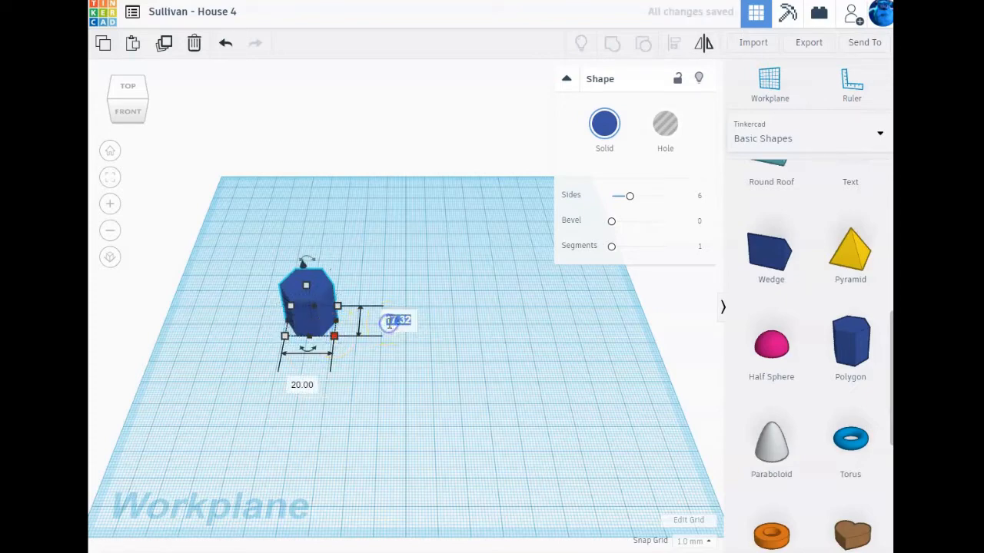
pyautogui.write('20')
pyautogui.press('Return')
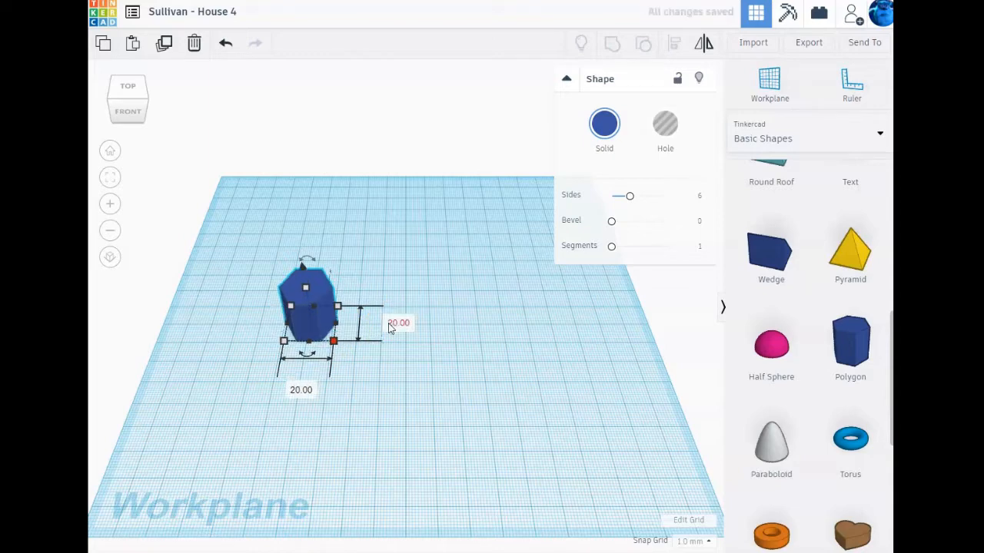
pyautogui.click(305, 290)
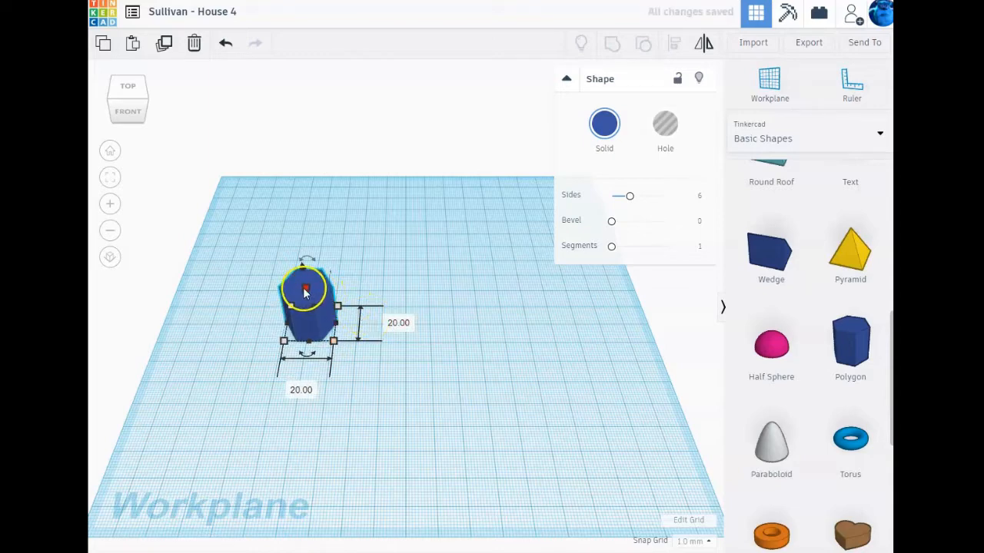
pyautogui.click(368, 346)
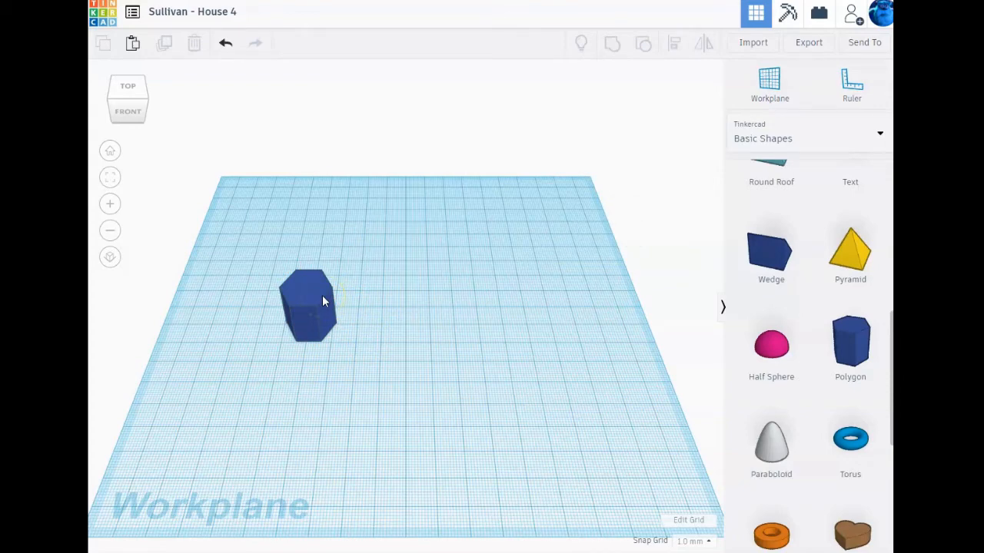
pyautogui.click(352, 330)
pyautogui.click(307, 309)
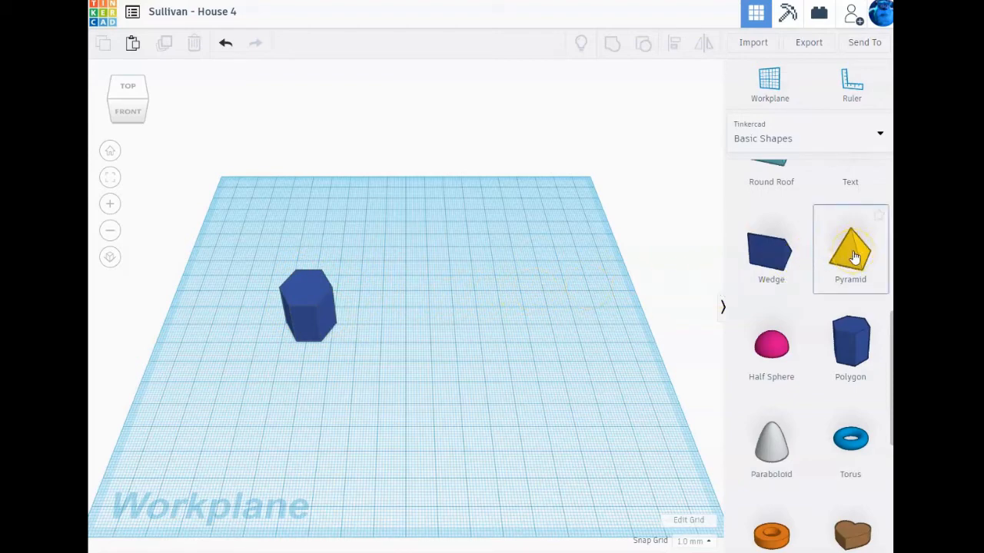
# - Place a pyramid with 6 sides to the right of the polygon and rotate it -44° about its vertical axis
pyautogui.moveTo(853, 258); pyautogui.dragTo(403, 319)
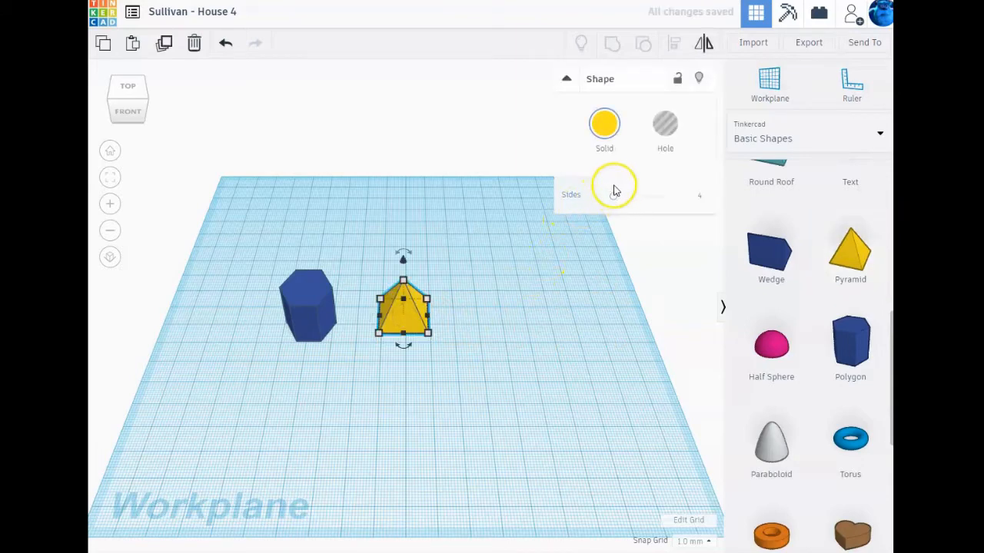
pyautogui.moveTo(614, 197); pyautogui.dragTo(618, 198)
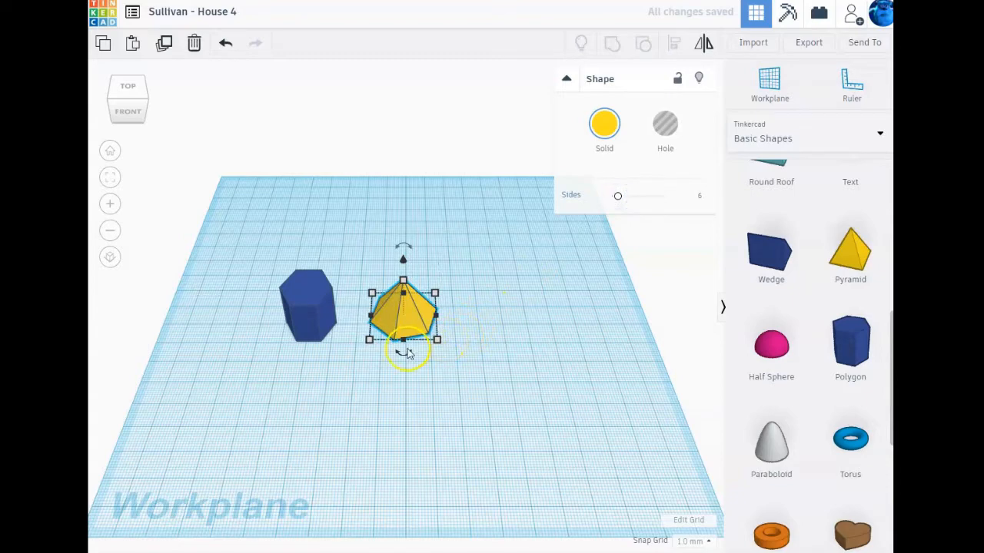
pyautogui.moveTo(406, 358)
pyautogui.moveTo(404, 356); pyautogui.dragTo(356, 341)
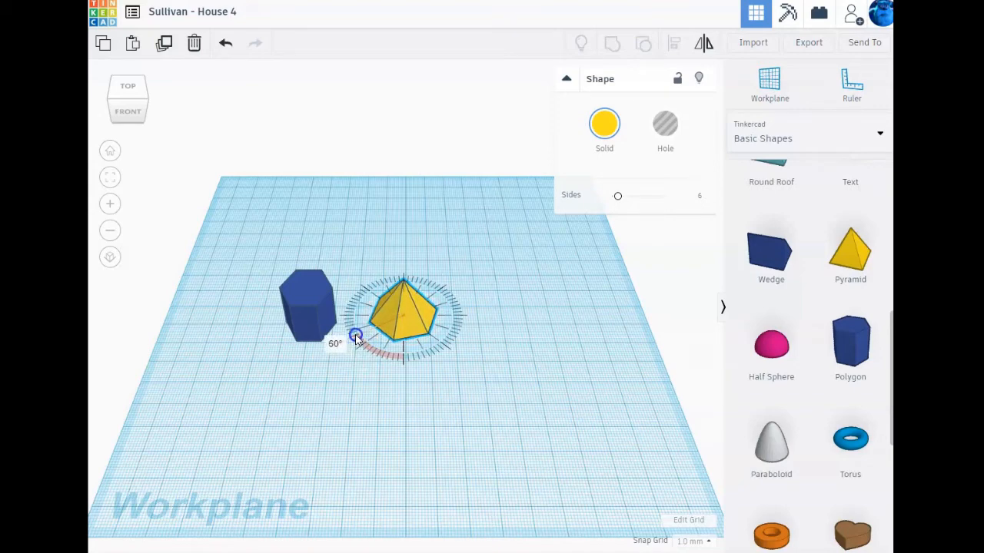
pyautogui.moveTo(356, 339); pyautogui.dragTo(356, 339)
pyautogui.moveTo(355, 339); pyautogui.dragTo(445, 348)
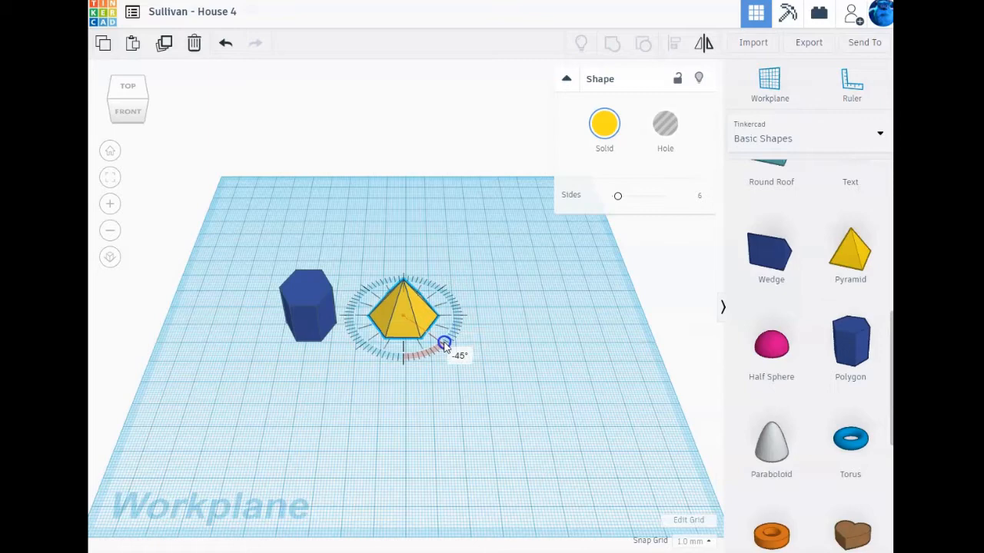
pyautogui.moveTo(444, 346); pyautogui.dragTo(441, 343)
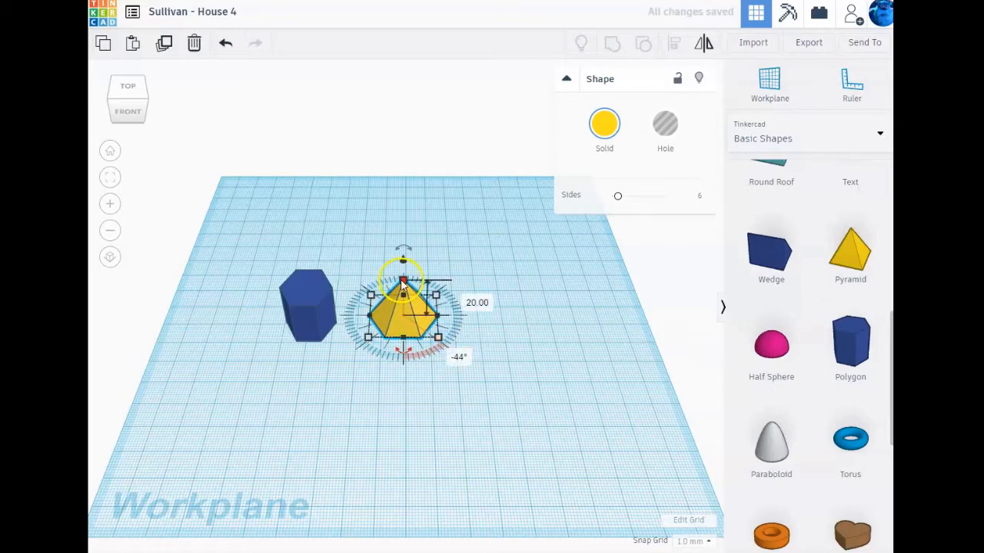
# - Lower the pyramid's height and set both its width and depth to 20 mm
pyautogui.moveTo(404, 288); pyautogui.dragTo(407, 303)
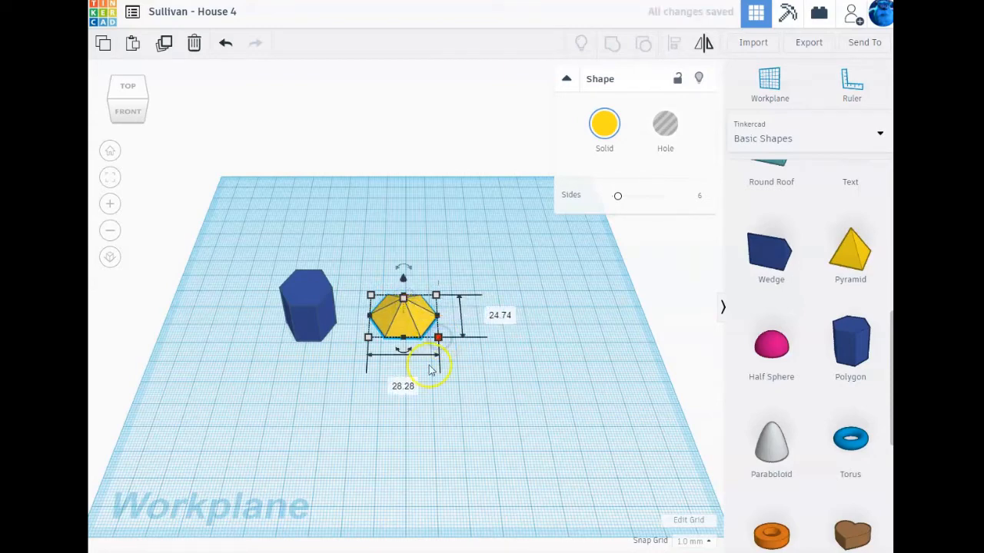
pyautogui.click(402, 385)
pyautogui.write('20')
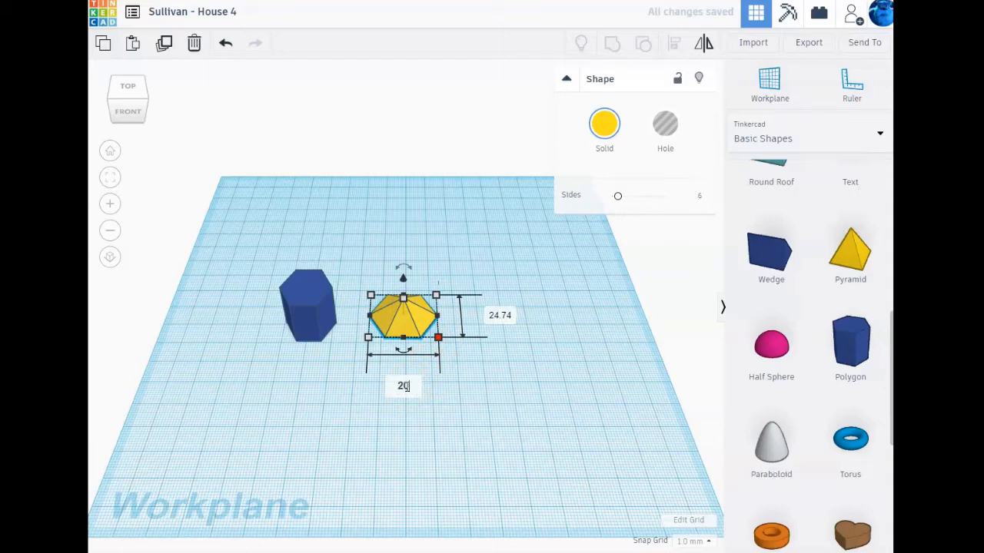
pyautogui.click(487, 311)
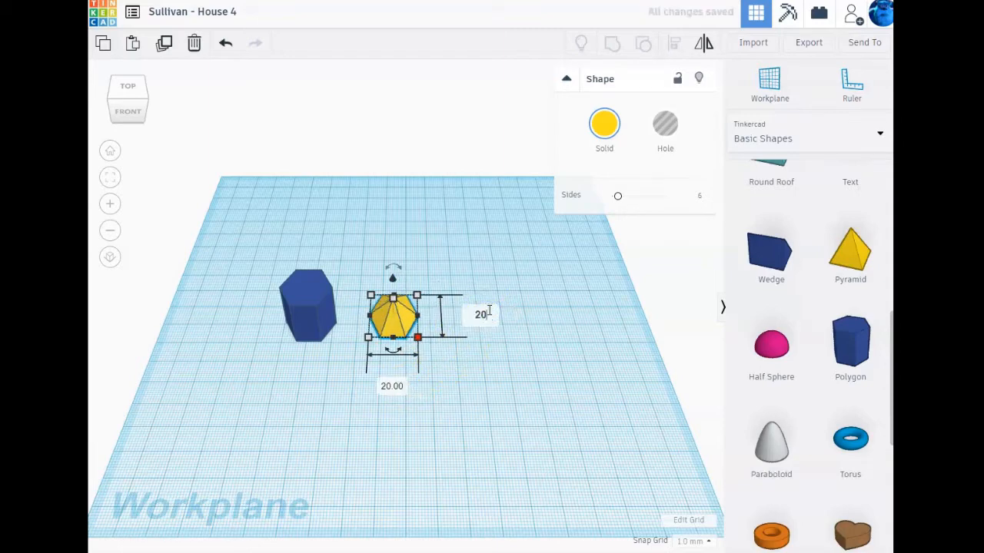
pyautogui.write('20')
pyautogui.click(400, 302)
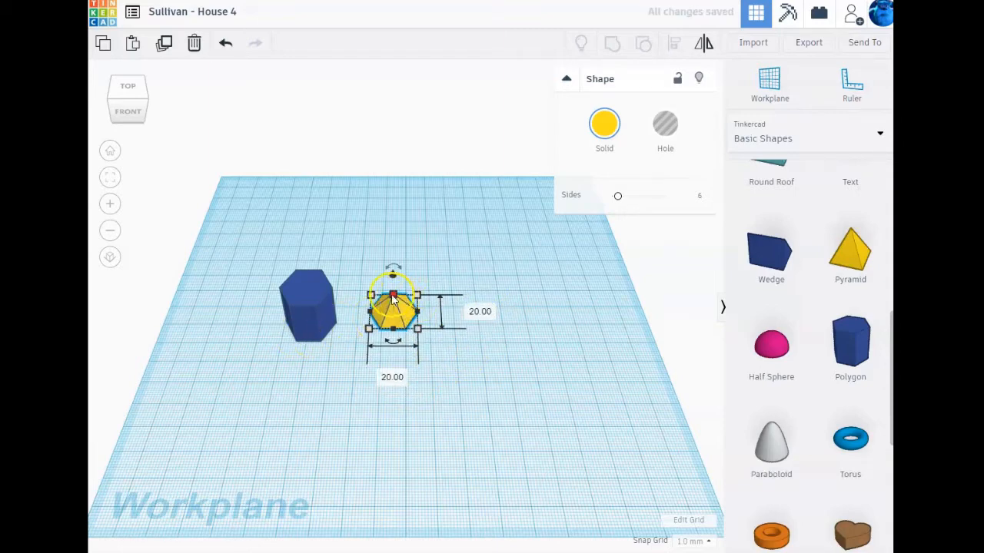
pyautogui.click(458, 305)
# - Duplicate the pyramid and move the copy about 31 mm to the right of the original
pyautogui.moveTo(457, 304); pyautogui.dragTo(475, 355, button='right')
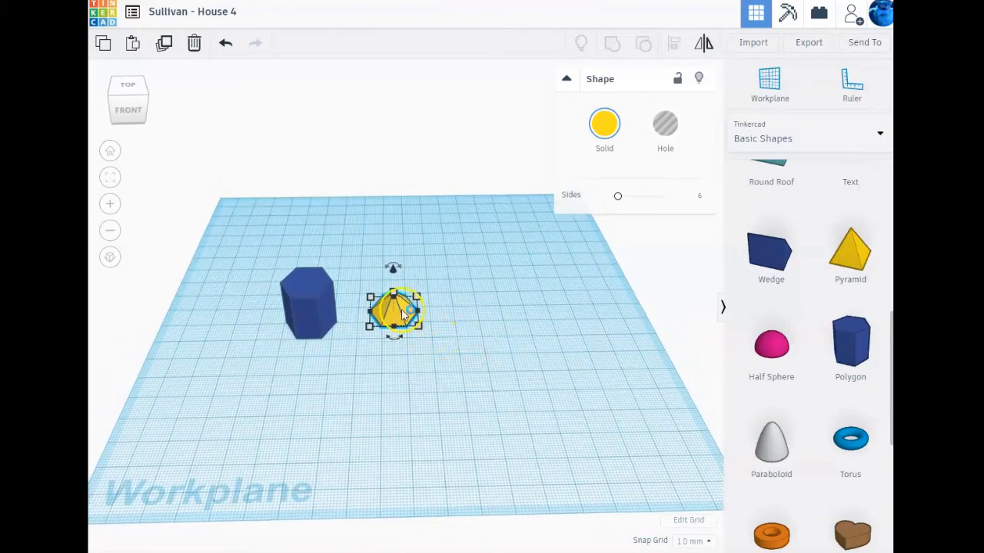
pyautogui.click(166, 44)
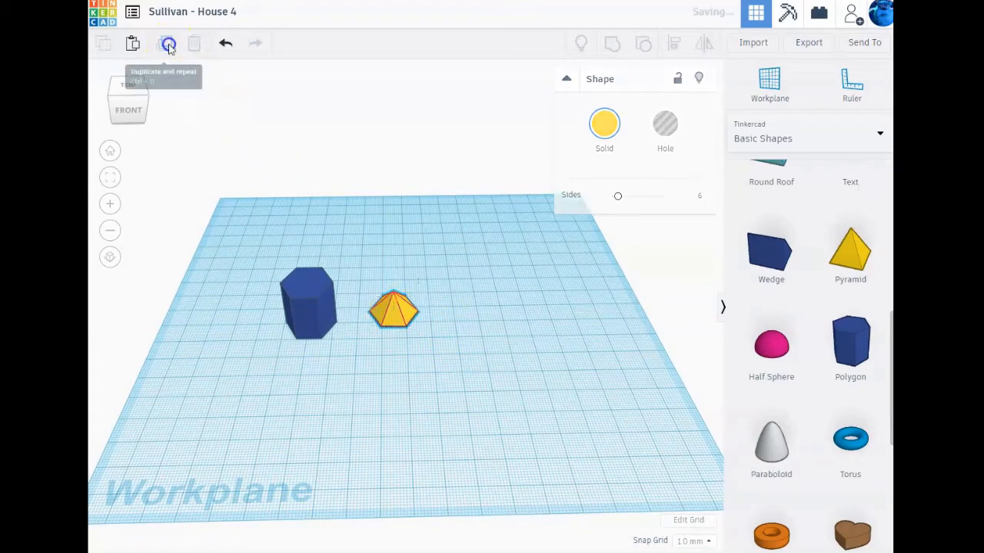
pyautogui.moveTo(394, 310); pyautogui.dragTo(475, 312)
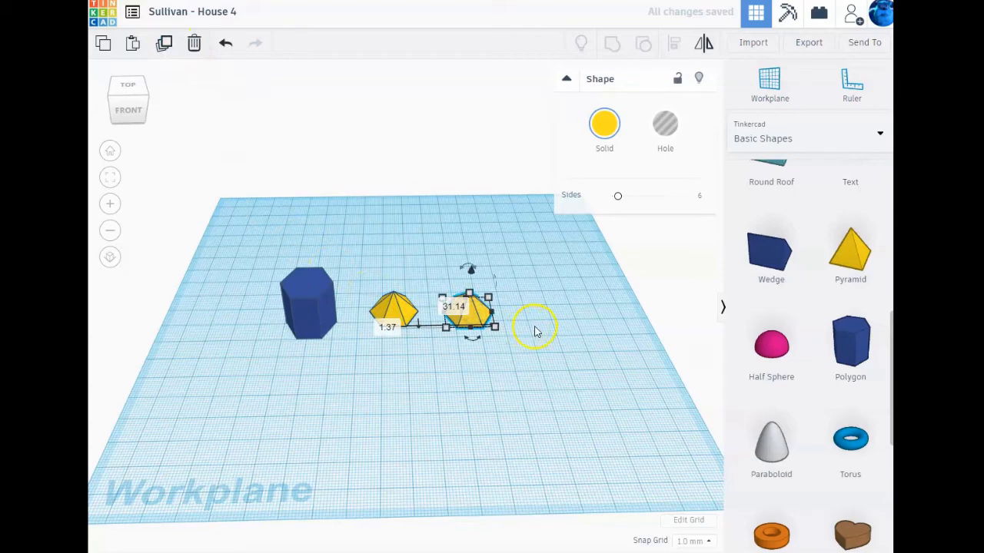
pyautogui.click(536, 332)
# - Mirror the copied pyramid vertically so that its tip points down
pyautogui.click(467, 316)
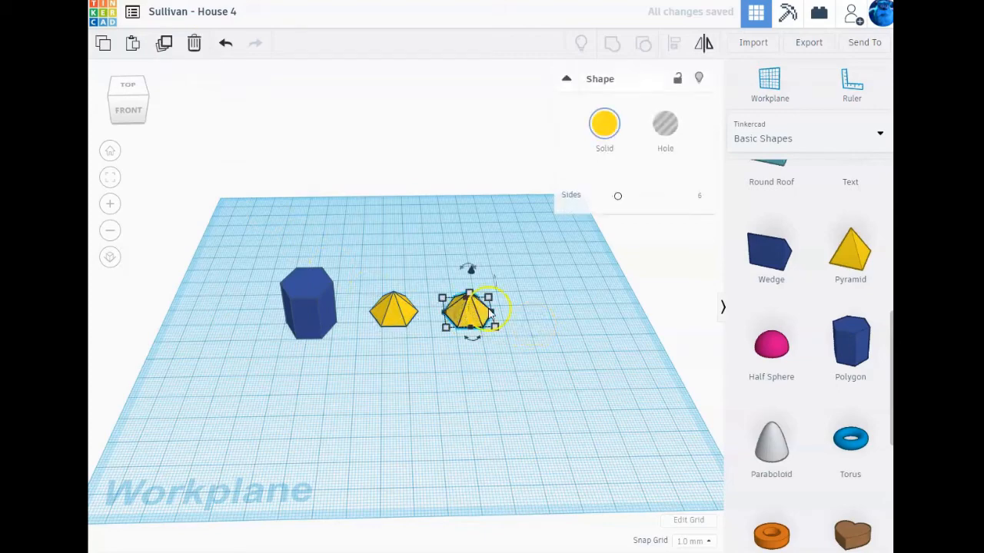
pyautogui.click(706, 48)
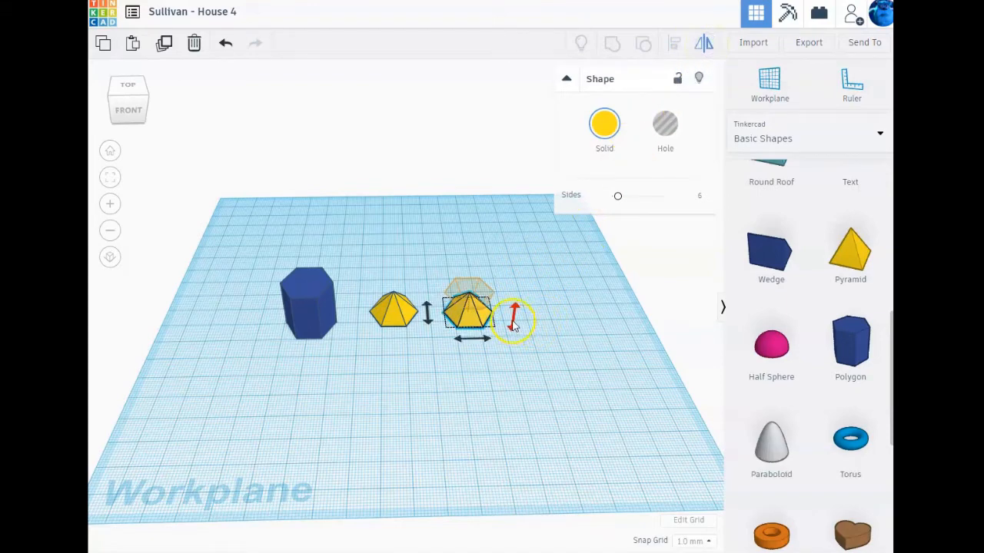
pyautogui.click(474, 342)
pyautogui.click(516, 310)
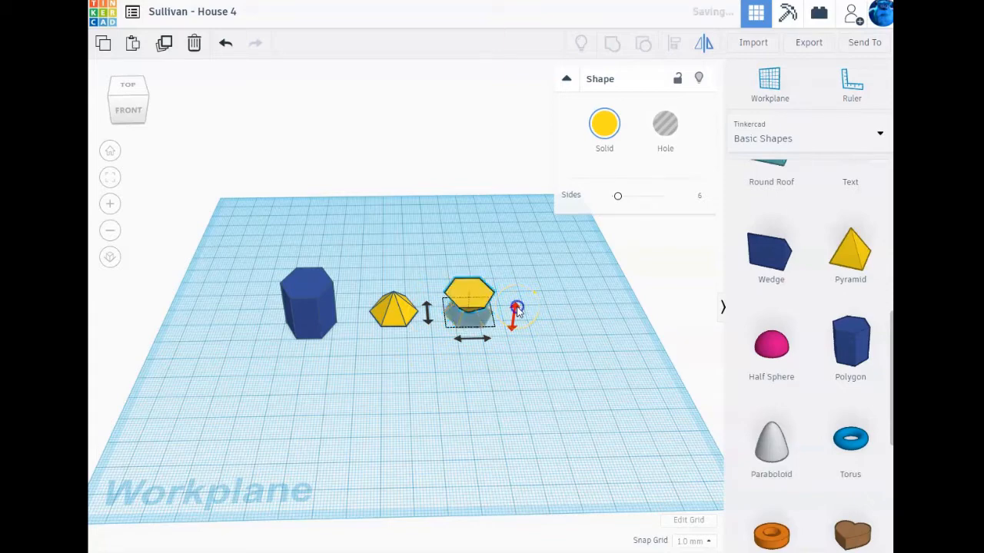
pyautogui.click(475, 298)
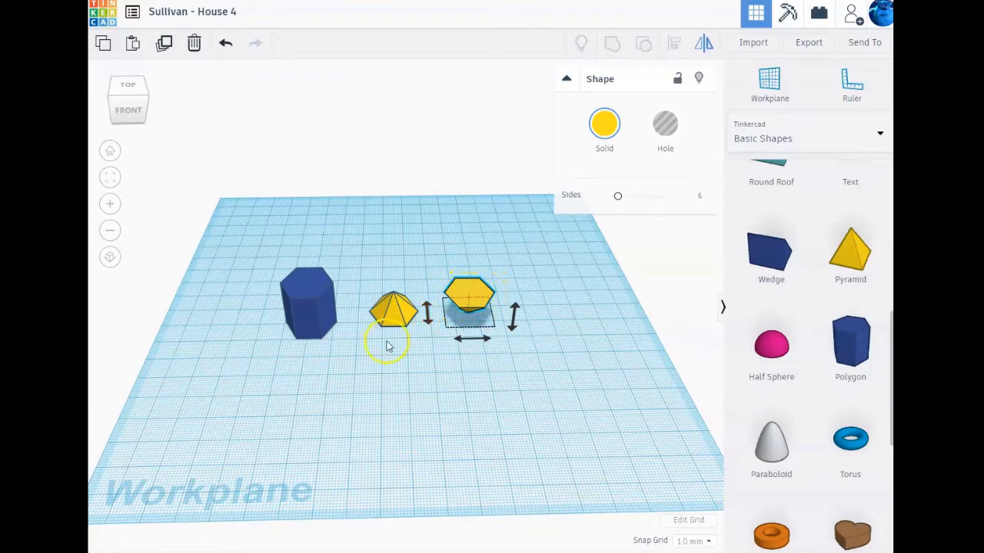
pyautogui.click(376, 373)
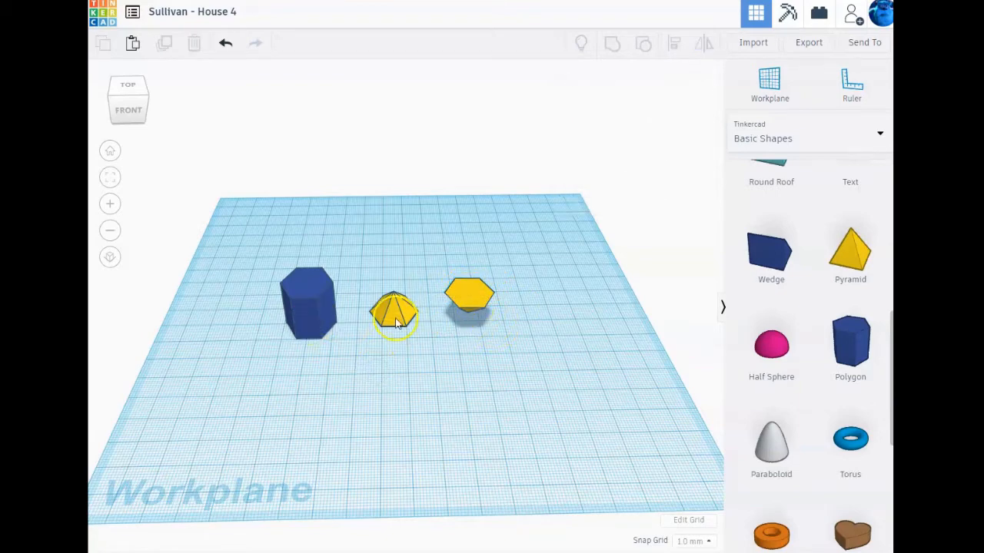
# - Move the polygon about 65 mm right over the inverted pyramid and raise it until it sits on the pyramid's flat base
pyautogui.moveTo(446, 392)
pyautogui.mouseDown(button='right')
pyautogui.moveTo(437, 338)
pyautogui.moveTo(442, 381)
pyautogui.mouseUp(button='right')
pyautogui.moveTo(302, 306); pyautogui.dragTo(471, 295)
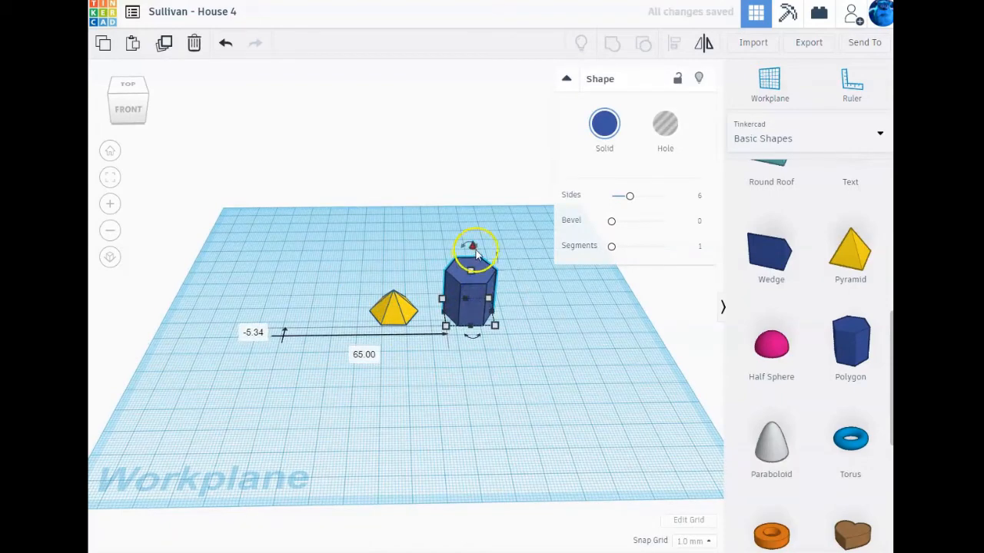
pyautogui.moveTo(475, 256); pyautogui.dragTo(476, 222)
pyautogui.moveTo(490, 356); pyautogui.dragTo(477, 307, button='right')
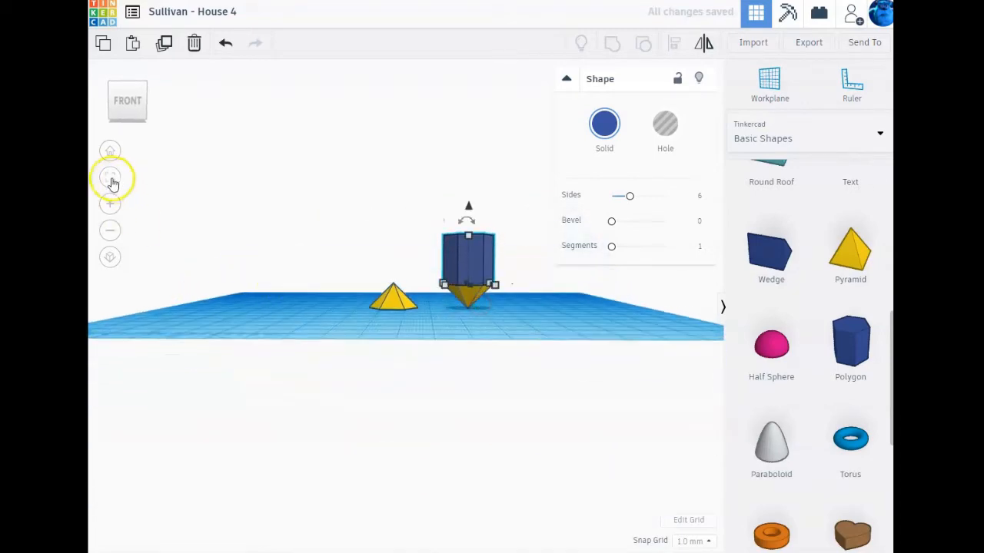
pyautogui.click(111, 179)
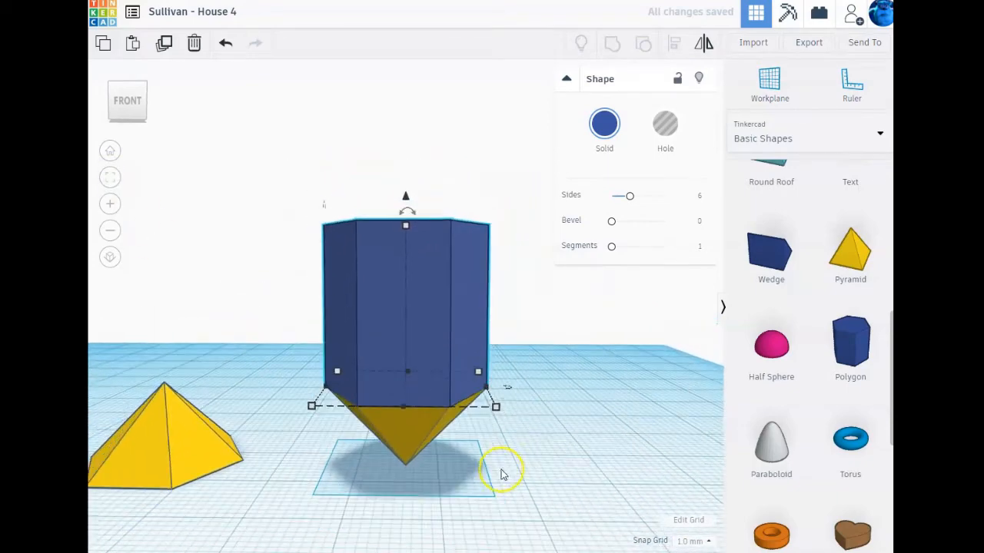
pyautogui.moveTo(501, 474)
pyautogui.mouseDown(button='right')
pyautogui.moveTo(505, 446)
pyautogui.moveTo(505, 461)
pyautogui.mouseUp(button='right')
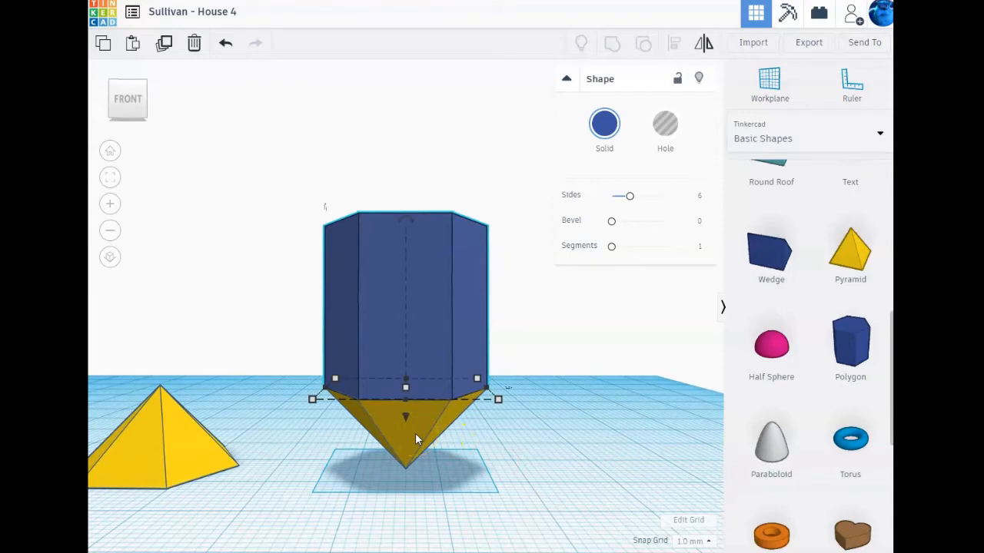
# - Move the upright pyramid about 31 mm right beneath the polygon and raise it until its base sits on the polygon's top
pyautogui.click(178, 442)
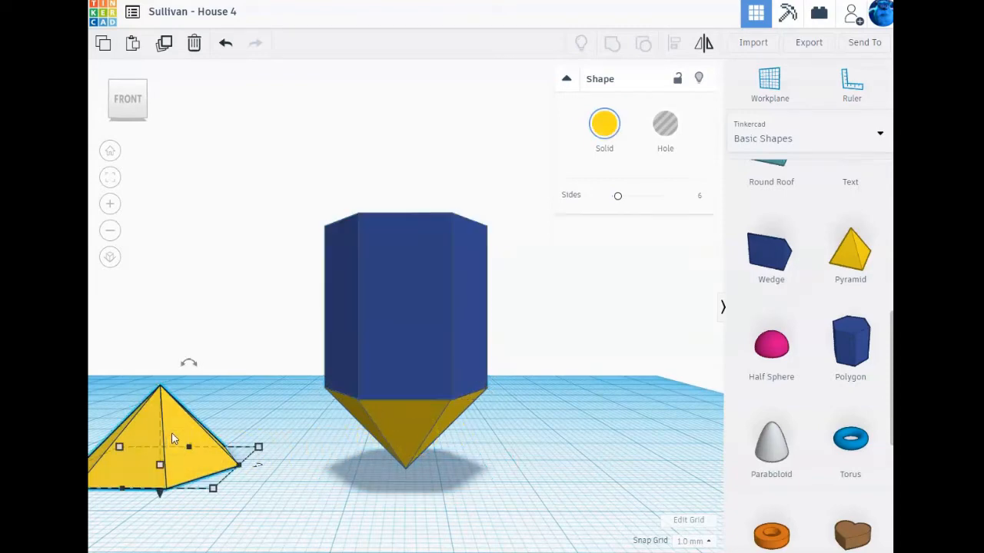
pyautogui.moveTo(172, 437); pyautogui.dragTo(428, 441)
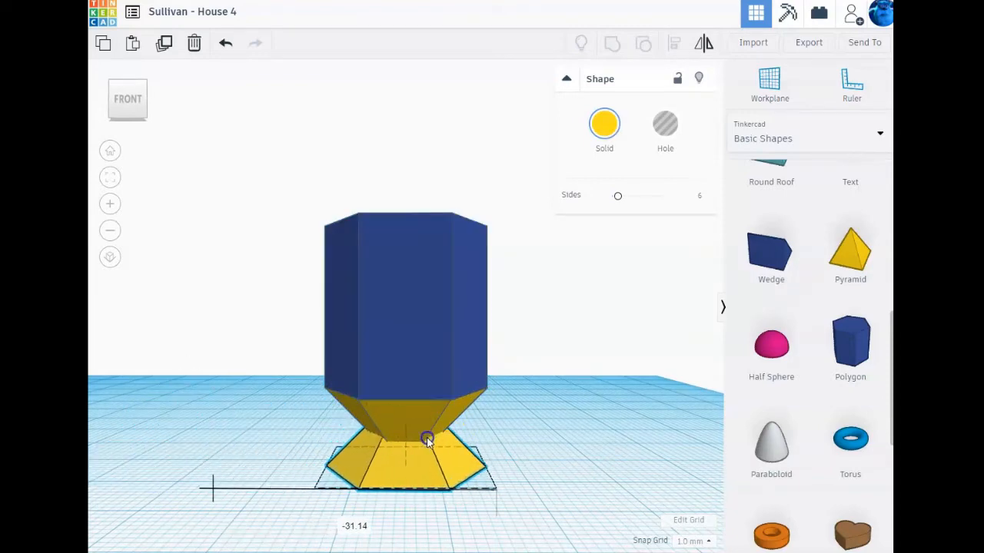
pyautogui.moveTo(501, 486); pyautogui.dragTo(509, 509, button='right')
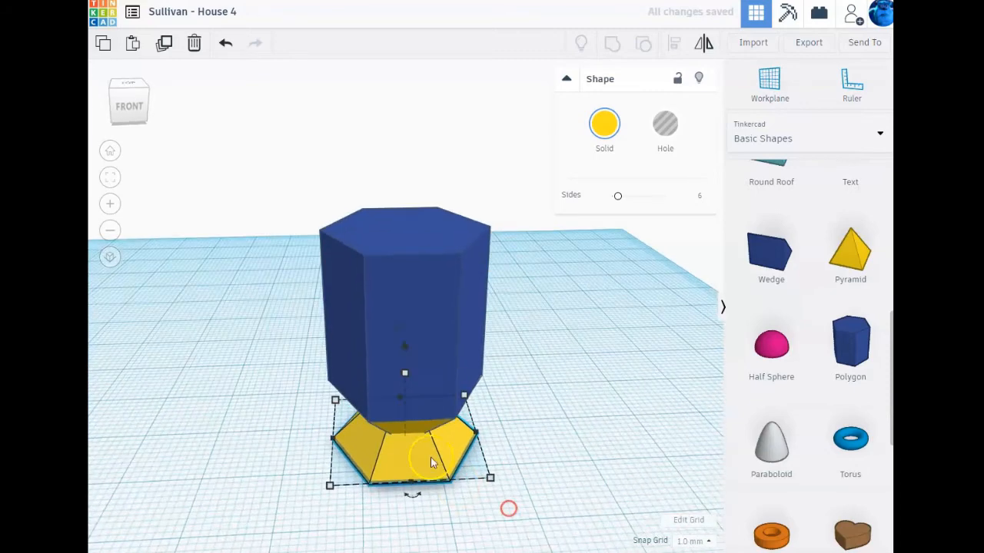
pyautogui.click(403, 347)
pyautogui.moveTo(403, 348); pyautogui.dragTo(397, 101)
pyautogui.moveTo(437, 242); pyautogui.dragTo(483, 284, button='right')
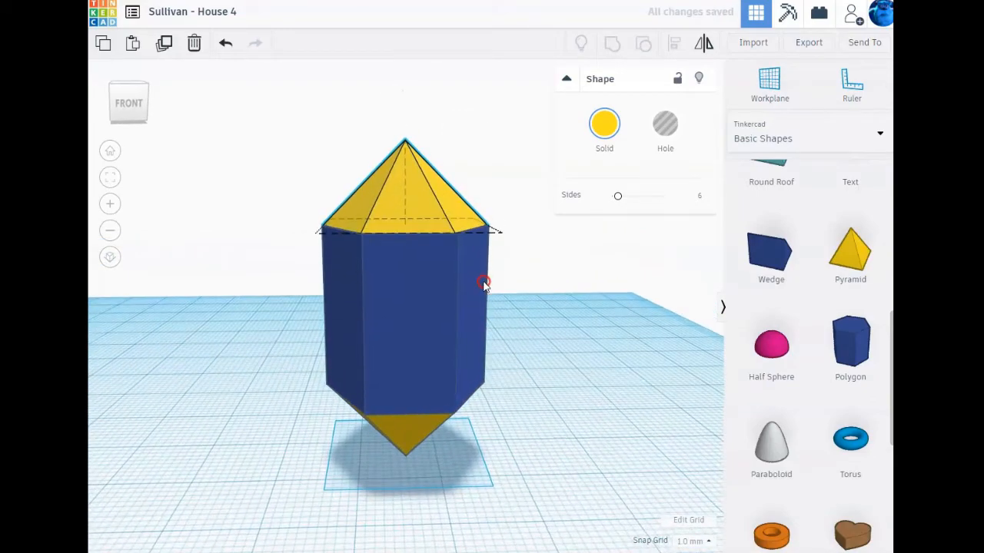
# - Select both pyramids and the polygon and align them on their centres in width and depth
pyautogui.moveTo(329, 133); pyautogui.dragTo(489, 489)
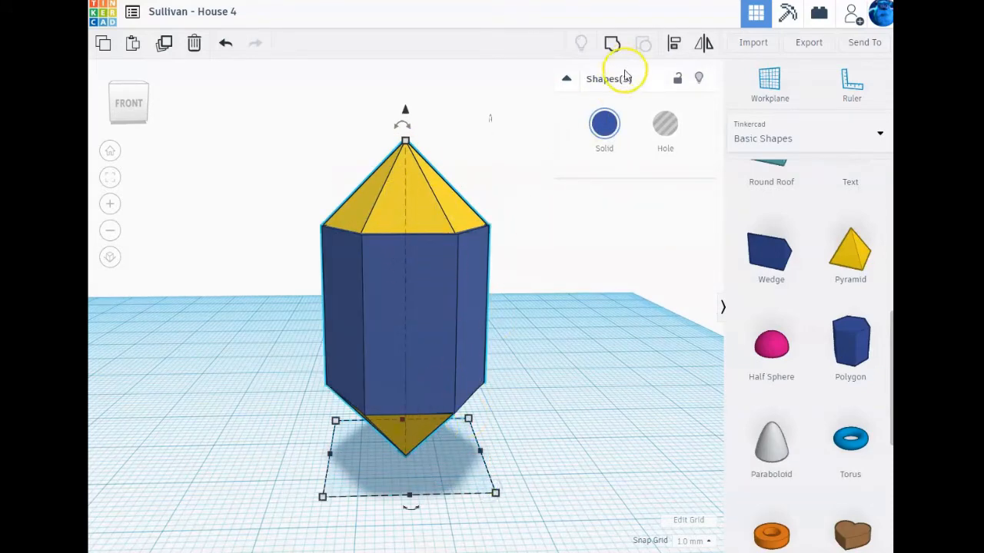
pyautogui.click(673, 48)
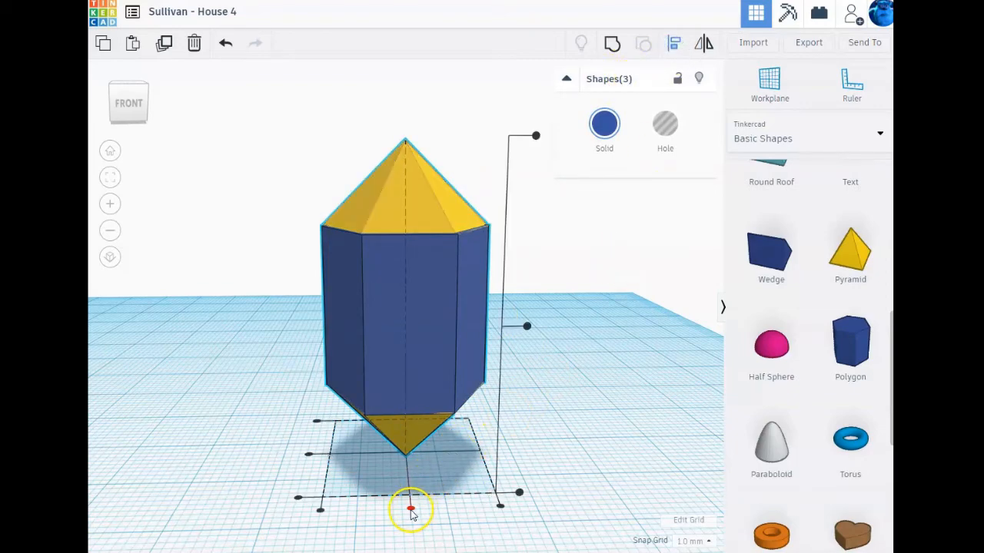
pyautogui.click(309, 458)
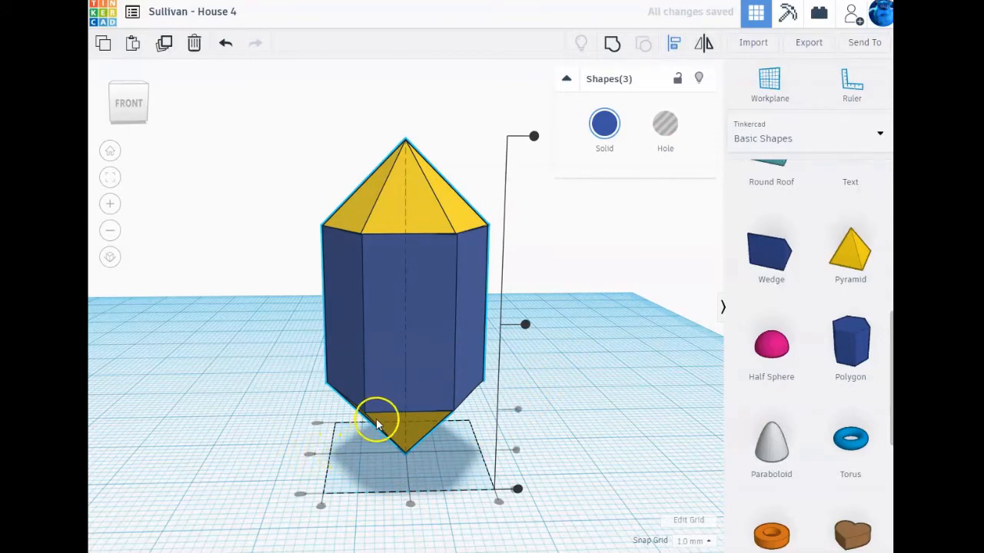
# - Colour the three stacked shapes white and group them into one solid
pyautogui.click(604, 125)
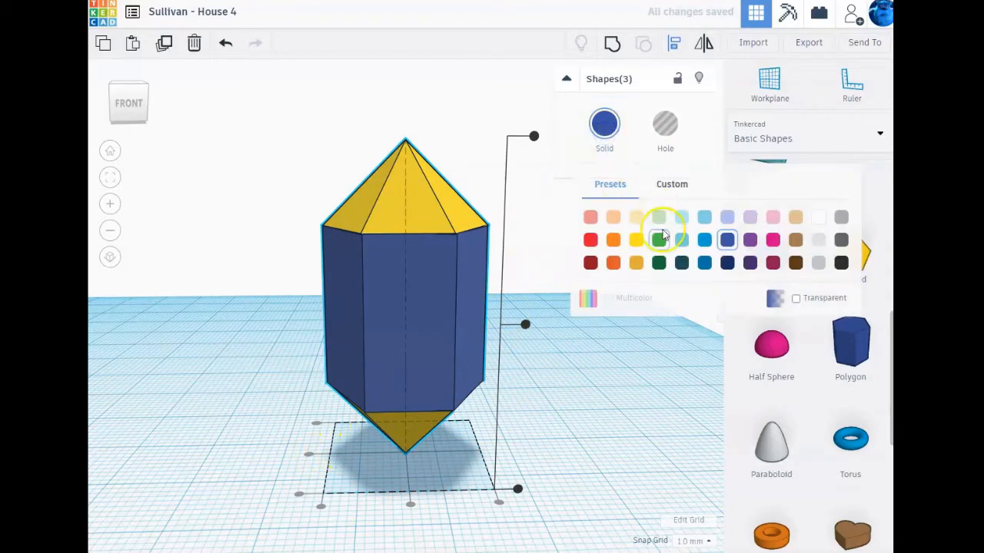
pyautogui.click(821, 220)
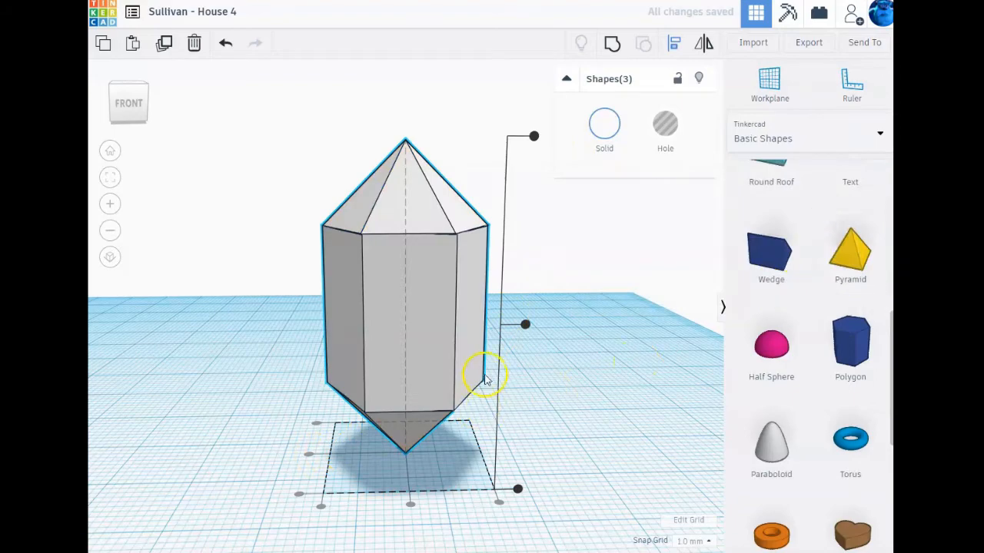
pyautogui.click(612, 47)
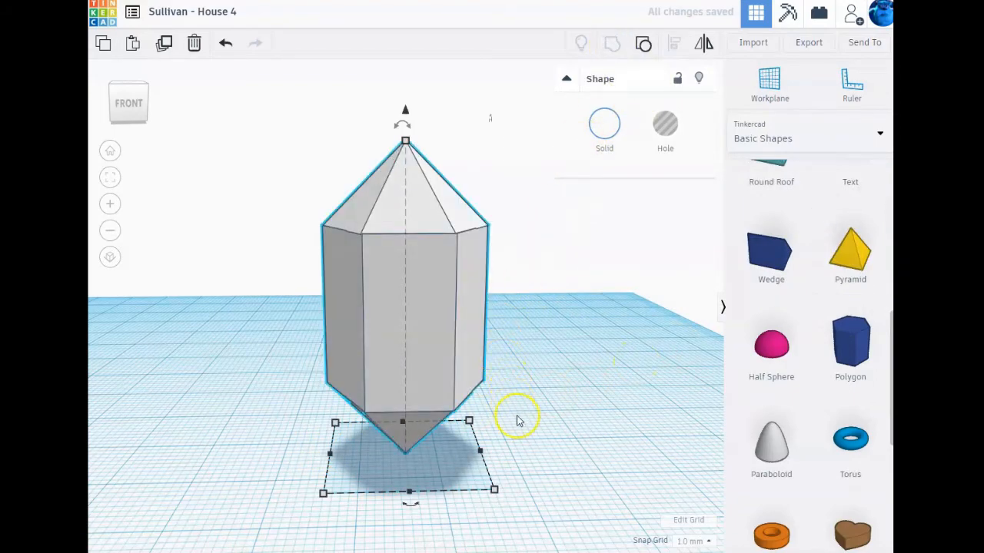
pyautogui.moveTo(515, 417)
pyautogui.mouseDown(button='right')
pyautogui.moveTo(462, 428)
pyautogui.moveTo(345, 423)
pyautogui.moveTo(292, 367)
pyautogui.moveTo(371, 330)
pyautogui.moveTo(494, 319)
pyautogui.moveTo(511, 358)
pyautogui.moveTo(515, 427)
pyautogui.mouseUp(button='right')
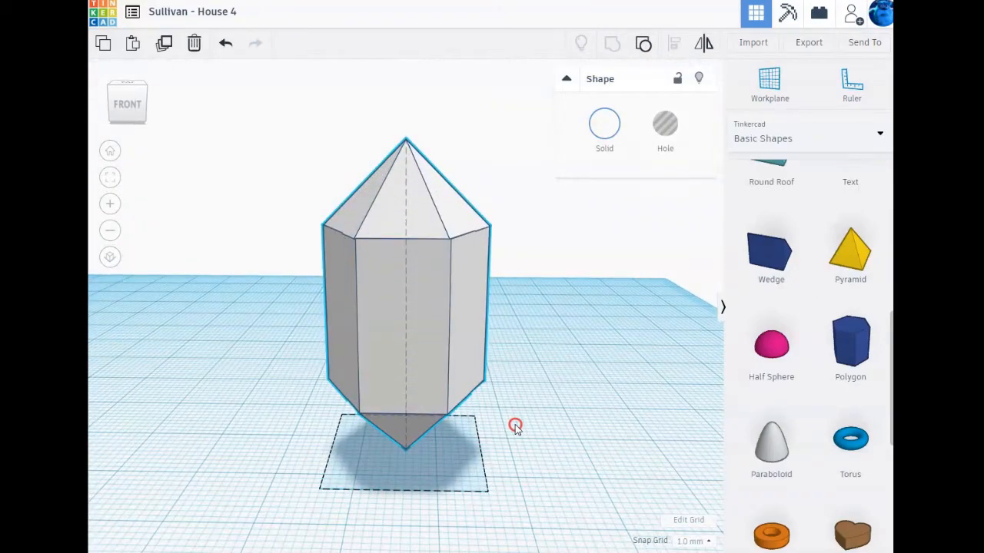
# - Duplicate the grouped crystal-shaped body and move the copy about 118 mm back and well to the left of the original
pyautogui.click(419, 281)
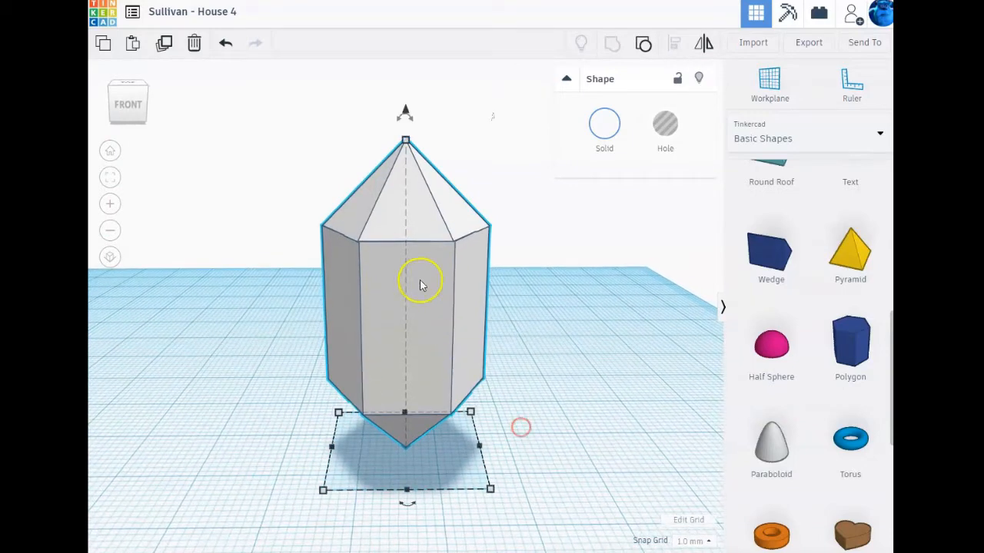
pyautogui.click(163, 44)
pyautogui.moveTo(374, 320); pyautogui.dragTo(98, 203)
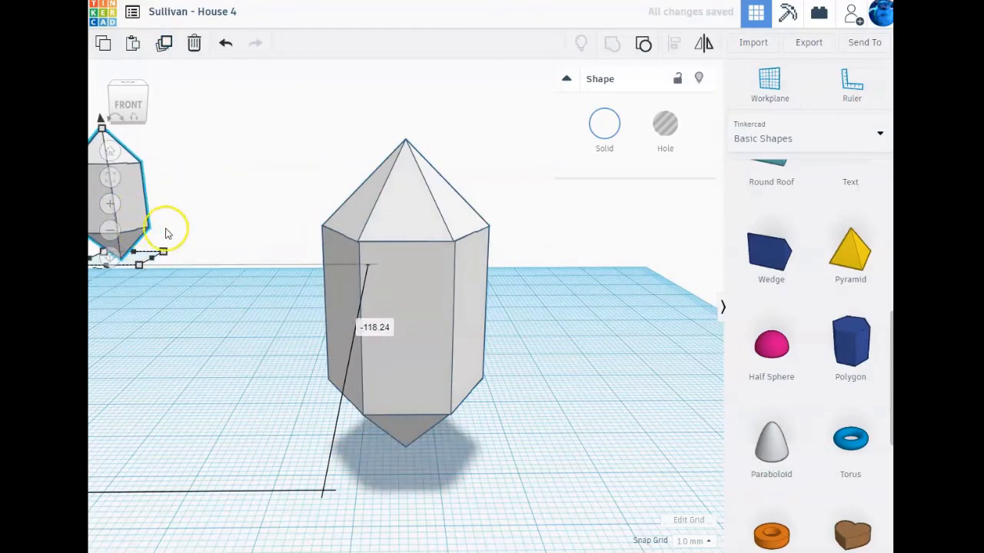
pyautogui.click(428, 328)
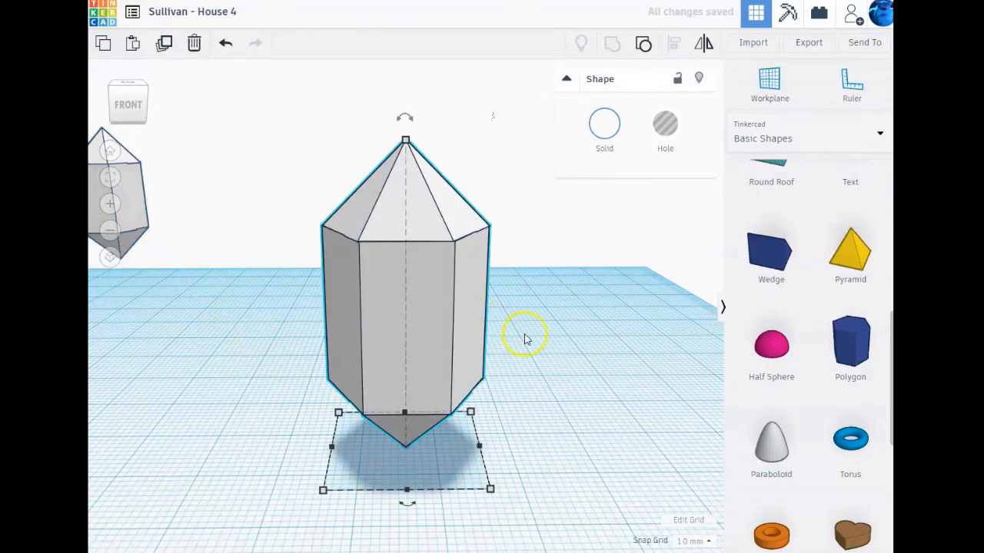
# - Place a hole box on the workplane in front of the original hexagonal body
pyautogui.scroll(-3, 526, 338)
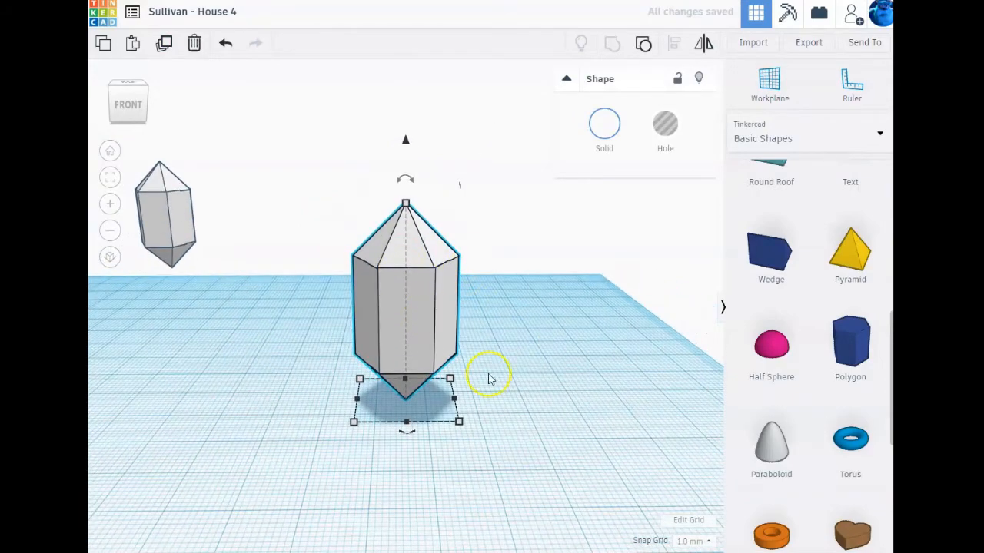
pyautogui.moveTo(488, 378); pyautogui.dragTo(444, 410, button='right')
pyautogui.scroll(2, 802, 300)
pyautogui.scroll(4, 802, 300)
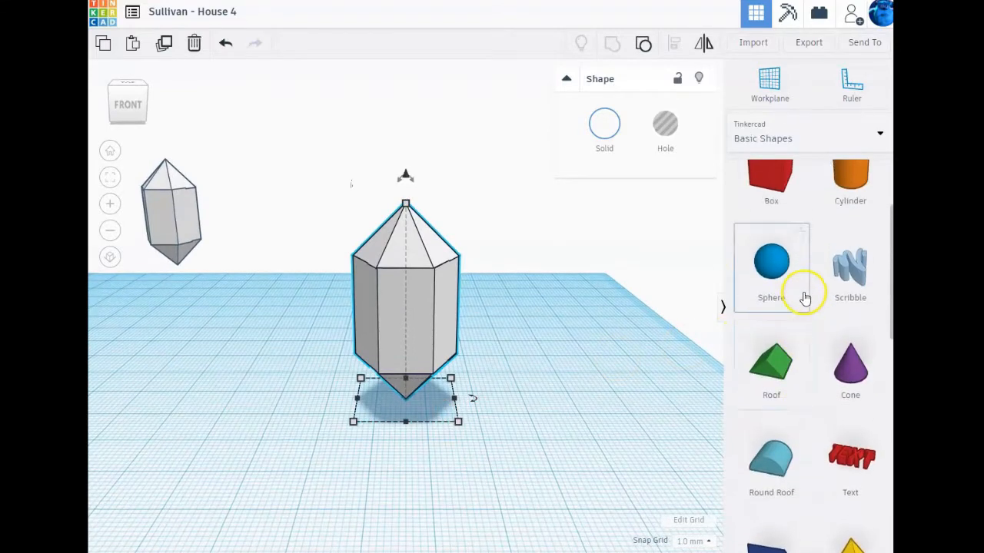
pyautogui.moveTo(699, 298); pyautogui.dragTo(404, 461)
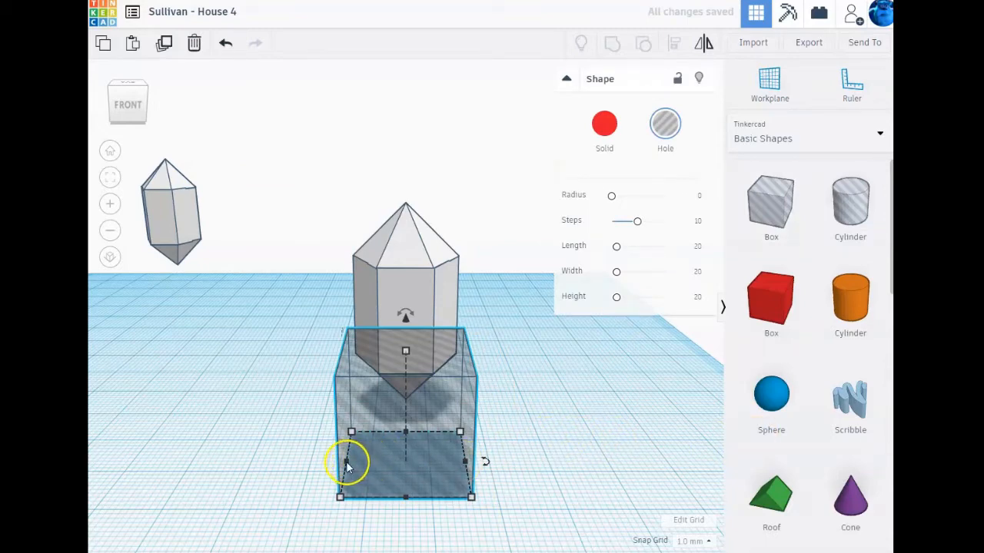
# - Resize the hole box to 8 mm wide, 30 mm deep and 18 mm high
pyautogui.click(340, 498)
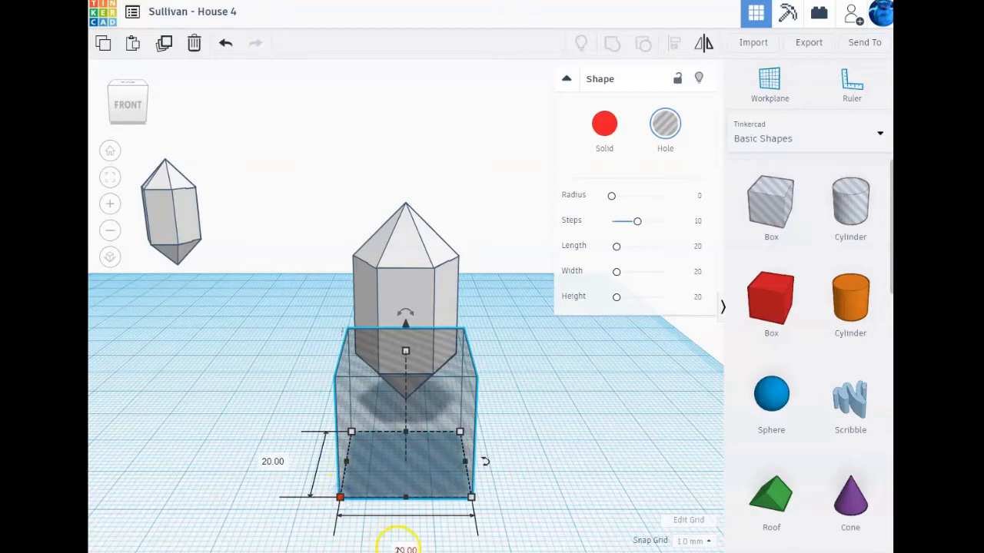
pyautogui.click(404, 548)
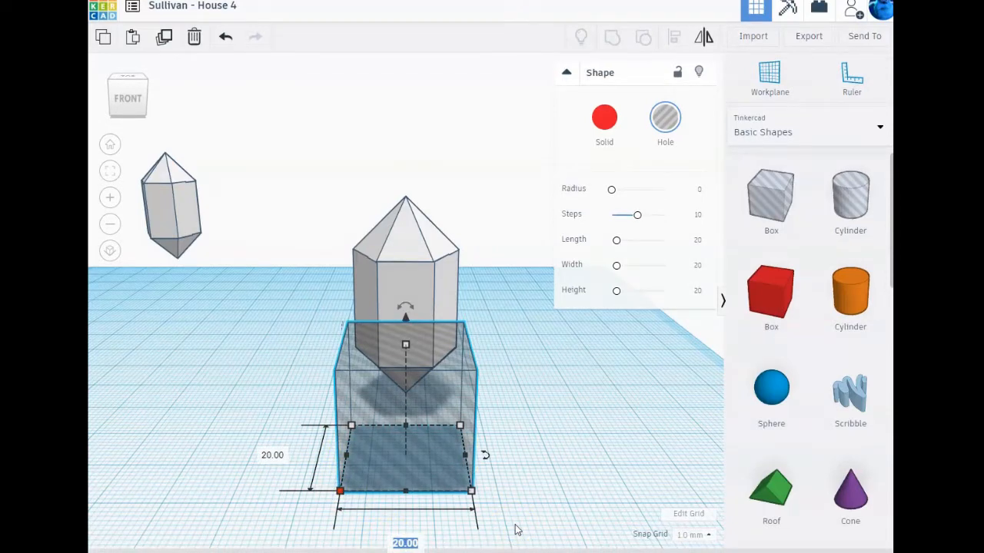
pyautogui.write('8')
pyautogui.press('Return')
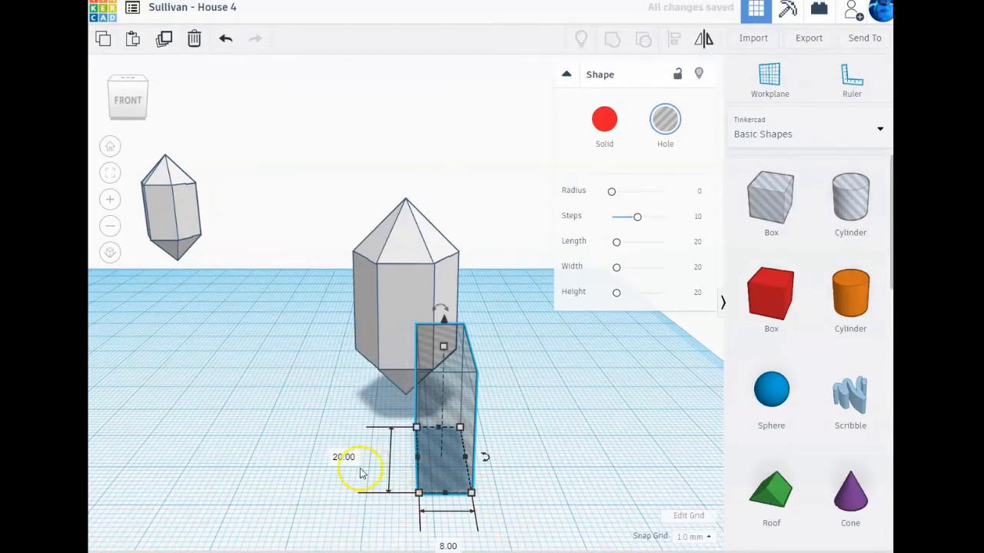
pyautogui.click(343, 457)
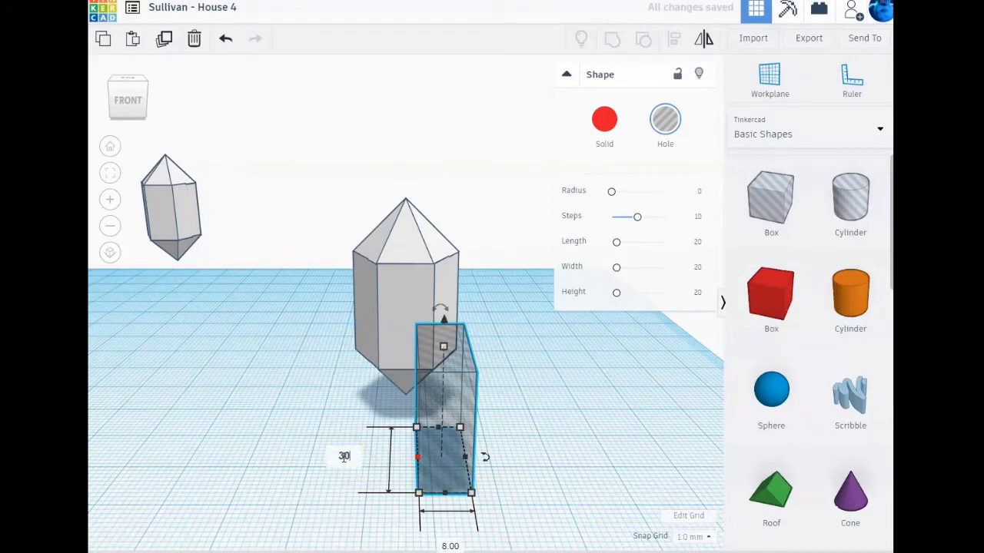
pyautogui.write('30')
pyautogui.press('Return')
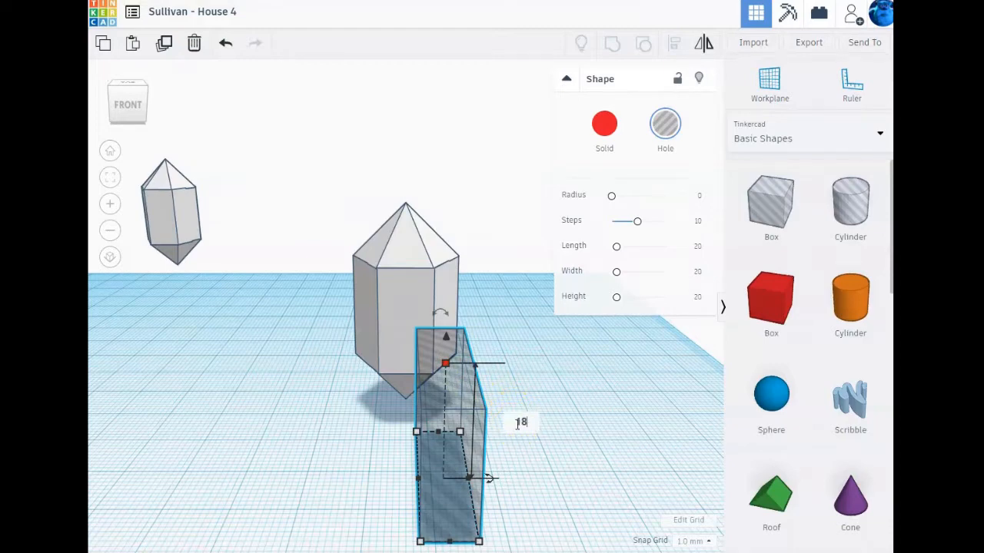
pyautogui.press('Return')
# - Move the hole box back and left so that it runs through the hexagonal body's front face
pyautogui.moveTo(446, 457); pyautogui.dragTo(404, 370)
pyautogui.moveTo(505, 395)
pyautogui.mouseDown(button='right')
pyautogui.moveTo(500, 474)
pyautogui.moveTo(518, 506)
pyautogui.moveTo(502, 382)
pyautogui.mouseUp(button='right')
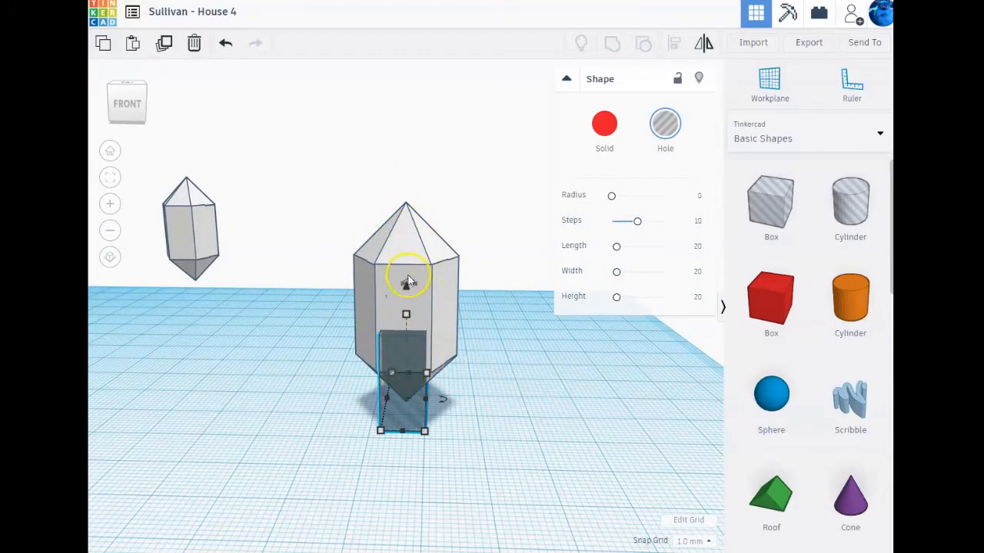
pyautogui.moveTo(415, 291); pyautogui.dragTo(425, 286)
# - Duplicate the hole box and rotate the copy -60° horizontally so it passes through the next pair of side faces
pyautogui.click(164, 43)
pyautogui.moveTo(442, 399); pyautogui.dragTo(444, 403)
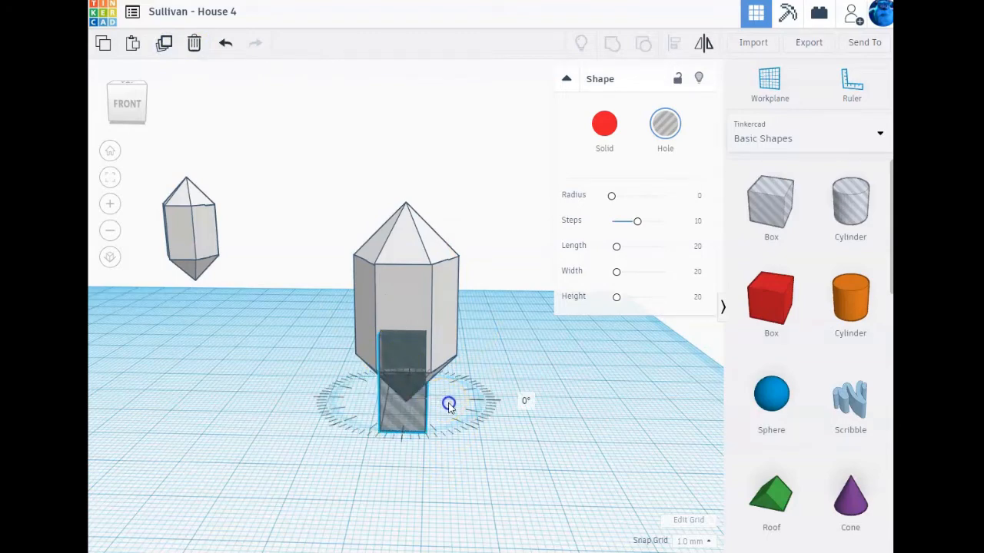
pyautogui.moveTo(449, 405); pyautogui.dragTo(451, 435)
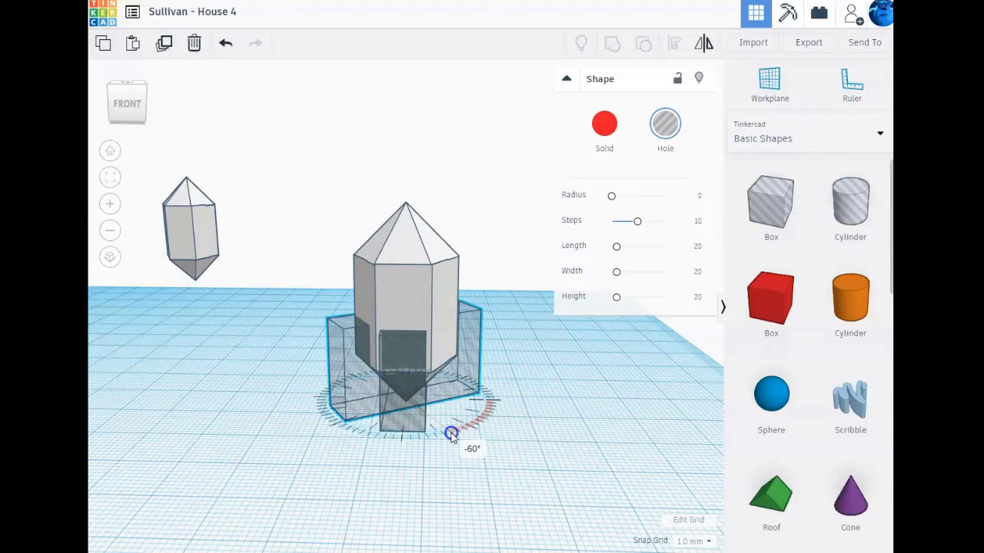
pyautogui.moveTo(451, 435); pyautogui.dragTo(386, 469)
pyautogui.moveTo(387, 470)
pyautogui.mouseDown(button='right')
pyautogui.moveTo(478, 472)
pyautogui.moveTo(533, 459)
pyautogui.moveTo(548, 486)
pyautogui.moveTo(527, 527)
pyautogui.moveTo(512, 514)
pyautogui.moveTo(389, 487)
pyautogui.mouseUp(button='right')
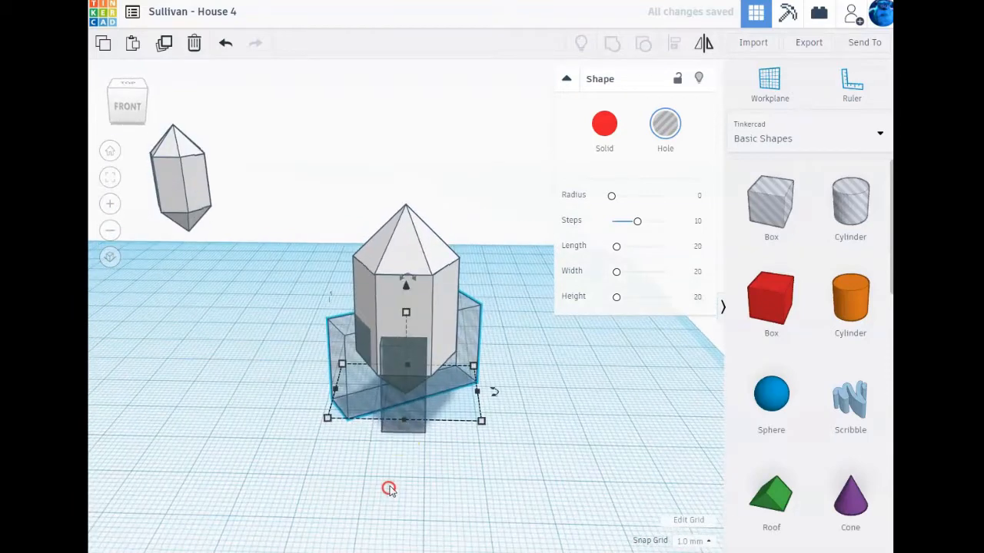
# - Duplicate the front-facing hole box again and rotate this copy 60° horizontally to pass through the remaining pair of side faces
pyautogui.click(406, 390)
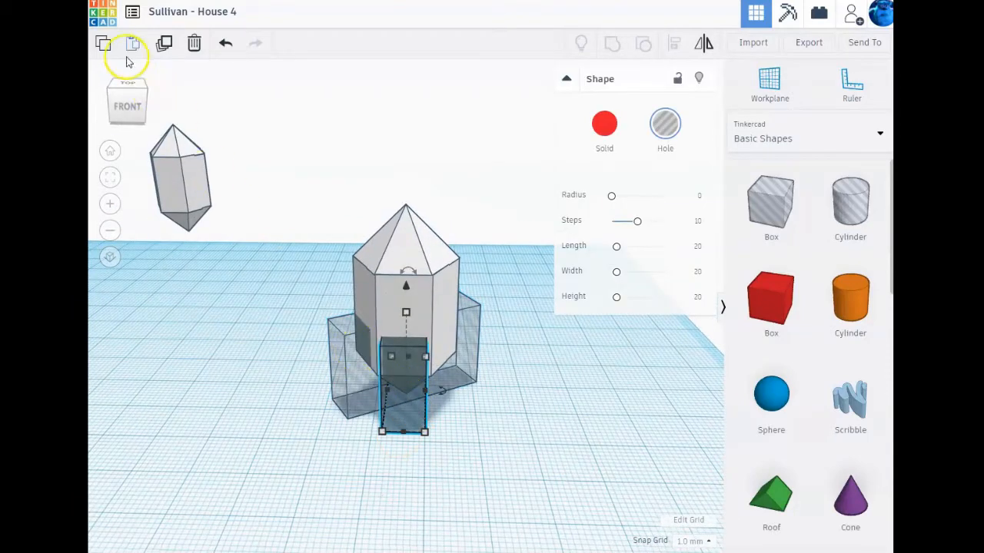
pyautogui.click(165, 45)
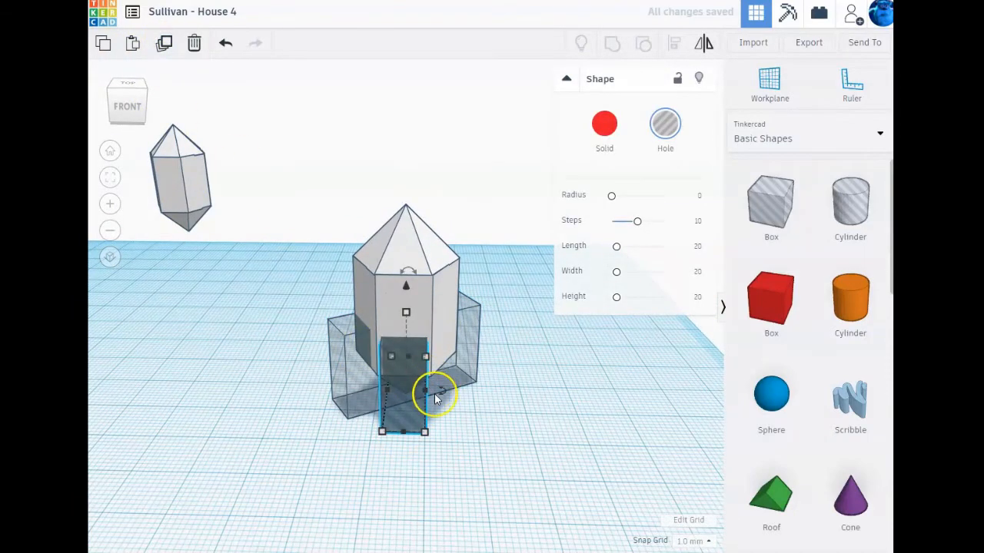
pyautogui.moveTo(441, 392); pyautogui.dragTo(451, 354)
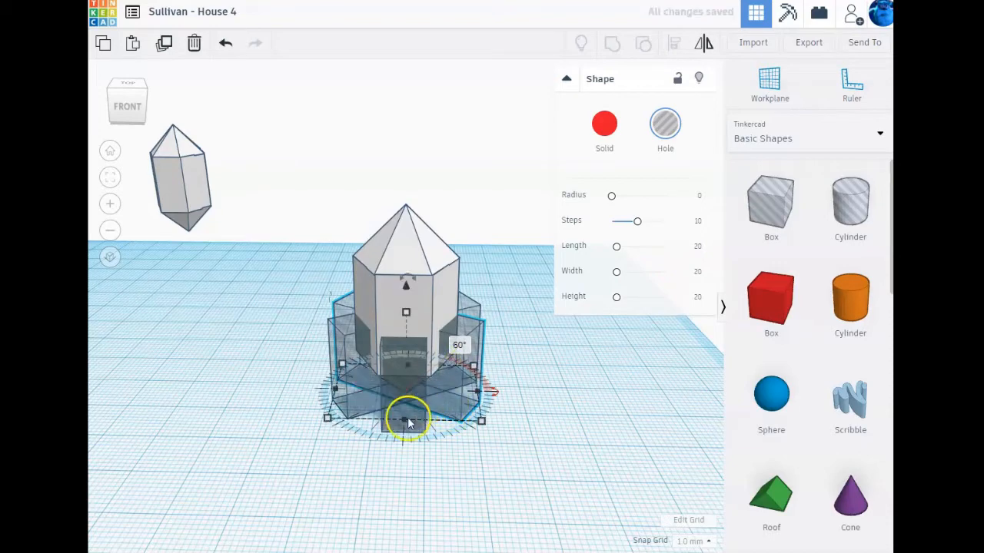
# - Select the body with its three hole boxes and align all four on their centres in width, depth and height
pyautogui.moveTo(331, 209); pyautogui.dragTo(490, 469)
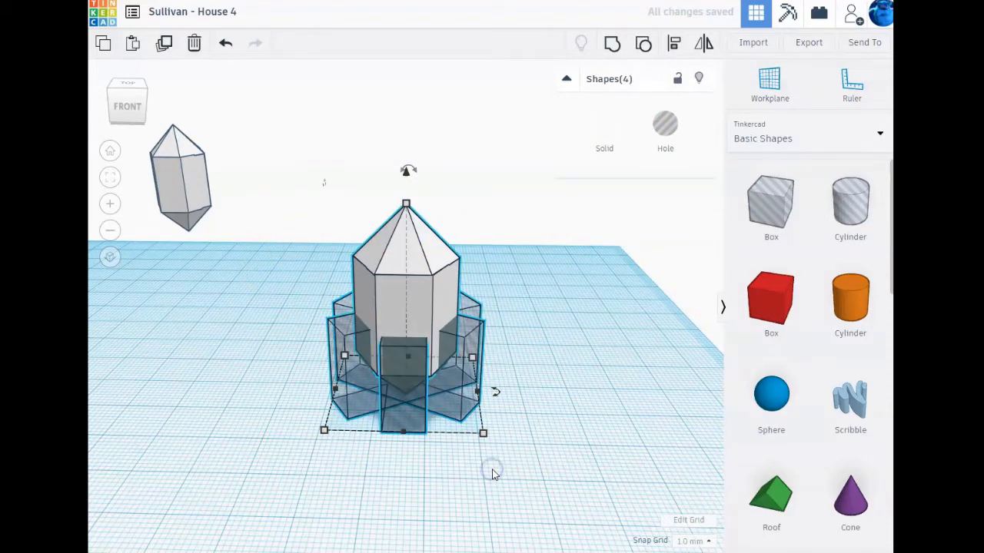
pyautogui.click(674, 44)
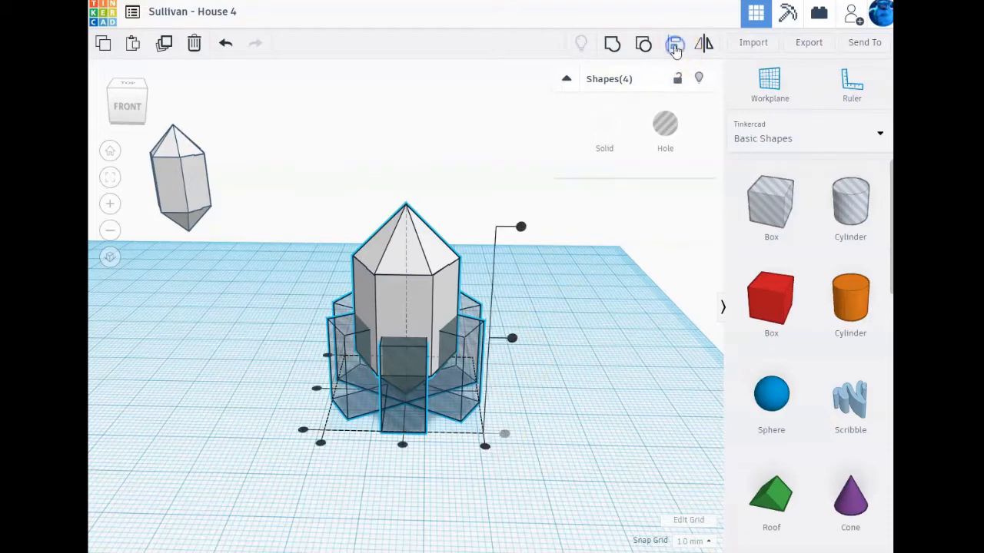
pyautogui.click(402, 446)
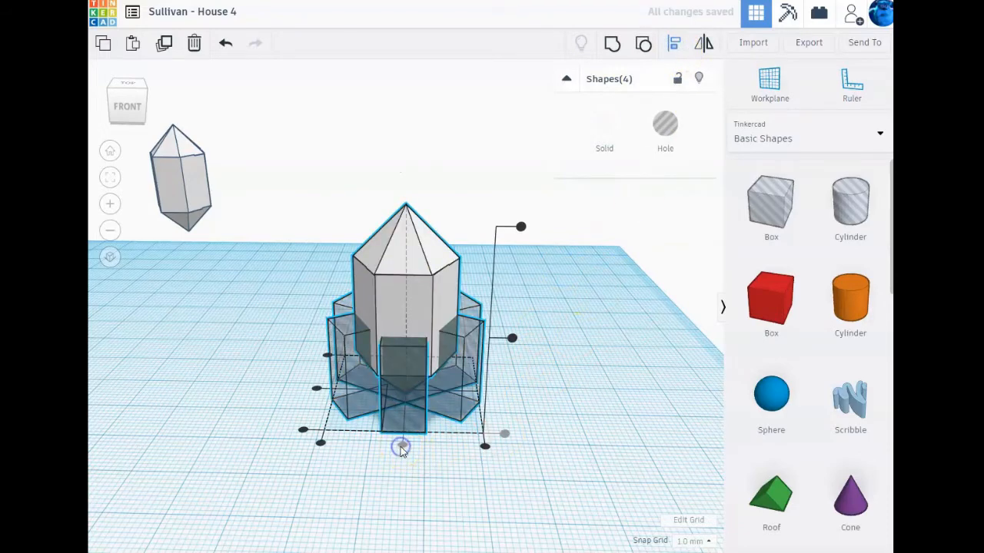
pyautogui.click(317, 388)
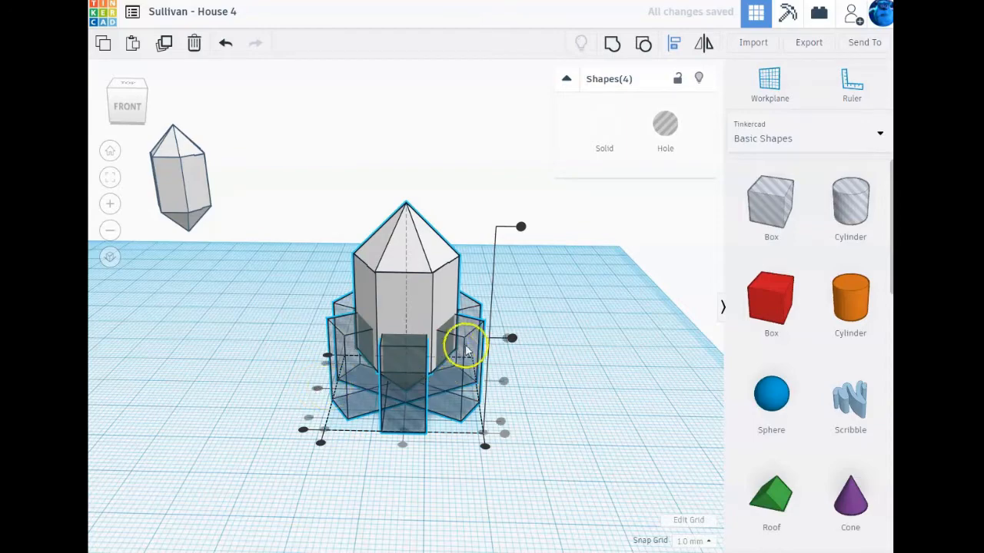
pyautogui.click(512, 339)
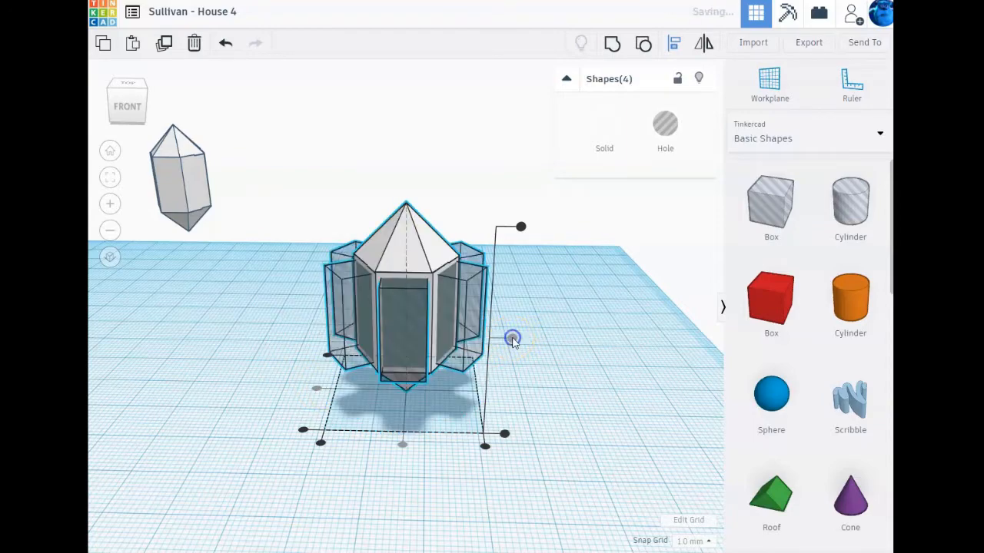
pyautogui.moveTo(485, 365); pyautogui.dragTo(329, 455, button='right')
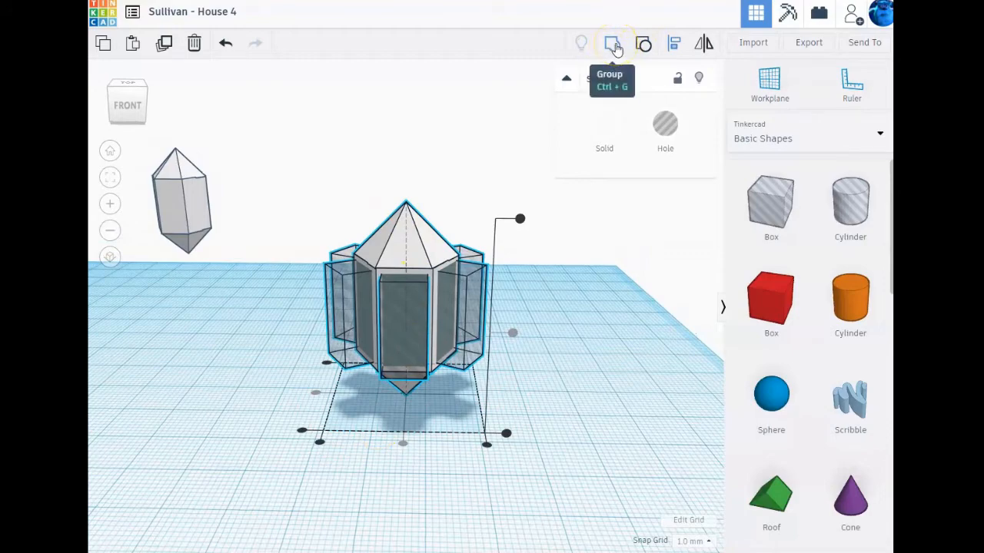
# - Group the hexagonal body with its three hole boxes to cut window openings through all six sides
pyautogui.click(614, 47)
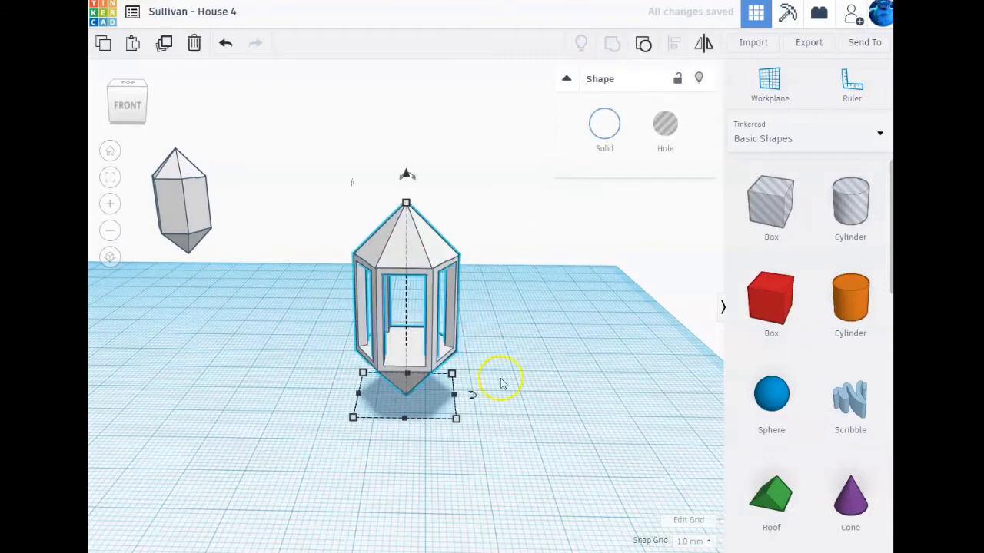
pyautogui.moveTo(499, 382)
pyautogui.mouseDown(button='right')
pyautogui.moveTo(498, 353)
pyautogui.moveTo(500, 415)
pyautogui.moveTo(494, 391)
pyautogui.mouseUp(button='right')
# - Move the spare solid crystal next to the windowed frame and colour it light blue
pyautogui.click(183, 220)
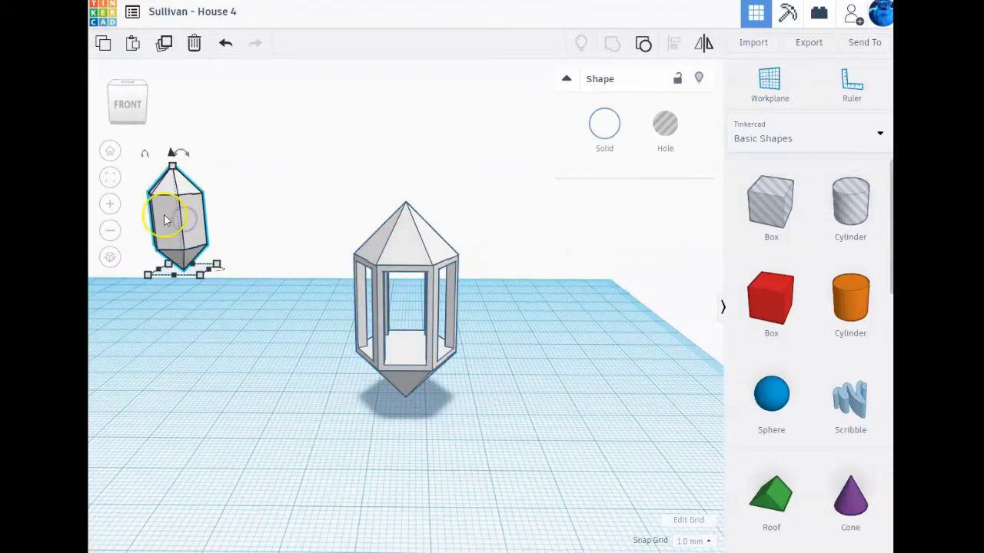
pyautogui.moveTo(164, 220); pyautogui.dragTo(242, 307)
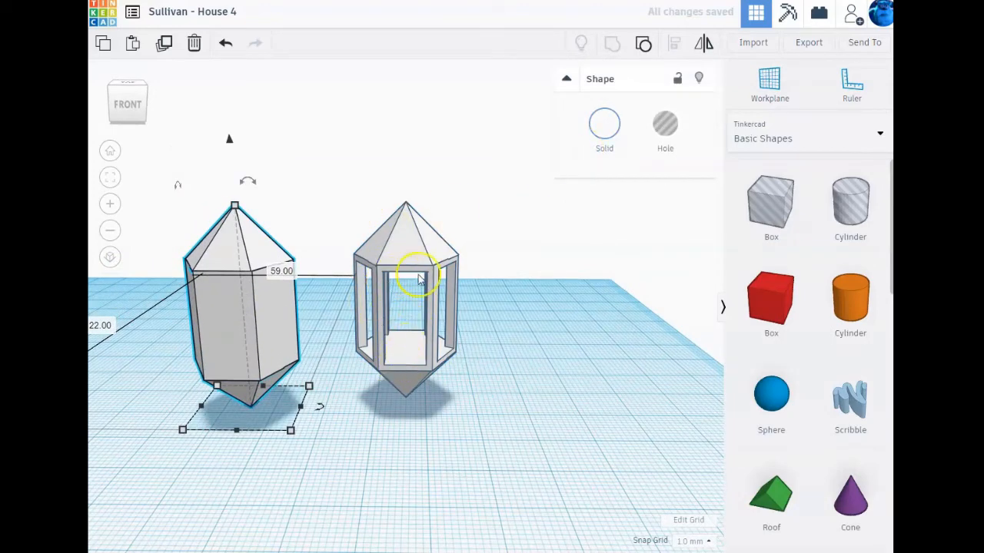
pyautogui.click(609, 140)
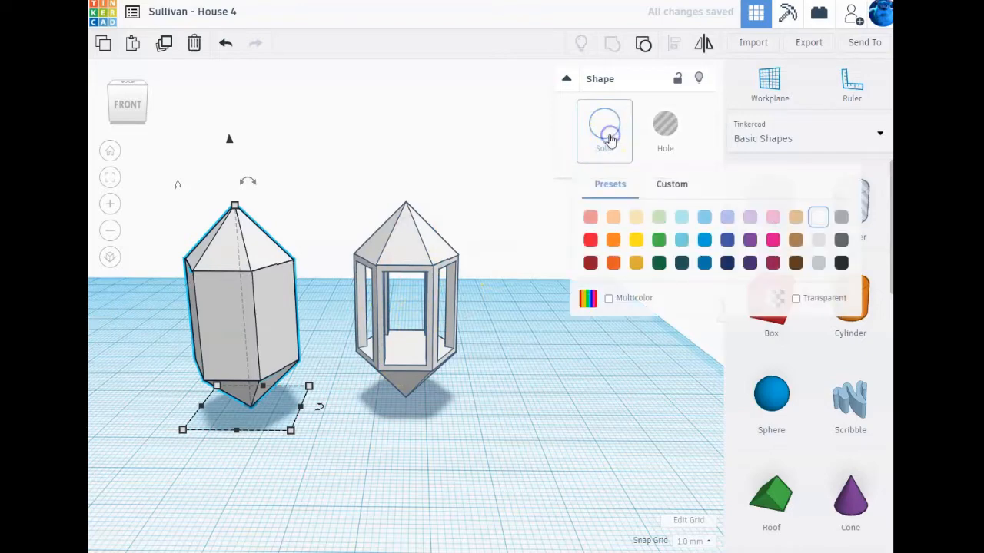
pyautogui.click(682, 218)
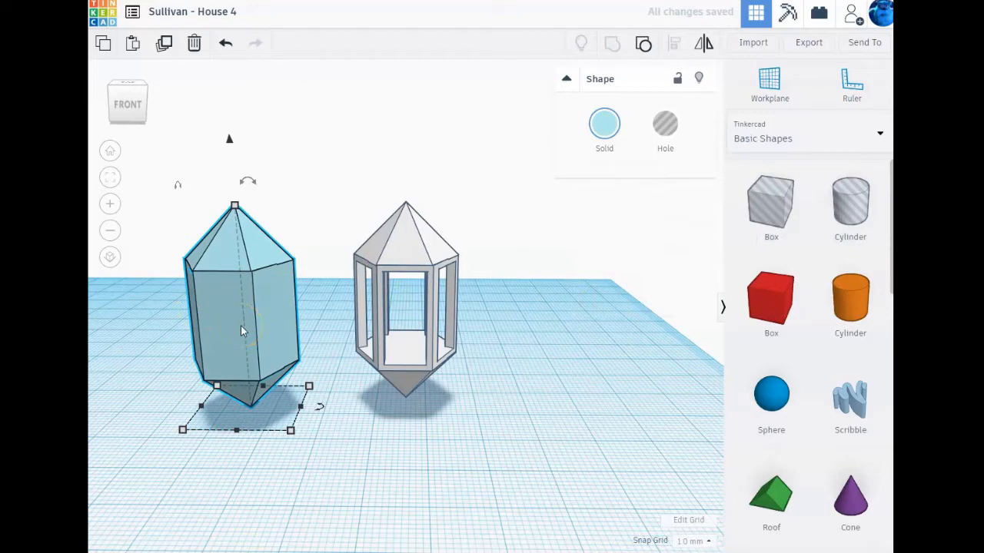
# - Resize the light blue crystal to 18 mm wide, 18 mm deep and 38 mm high
pyautogui.click(234, 206)
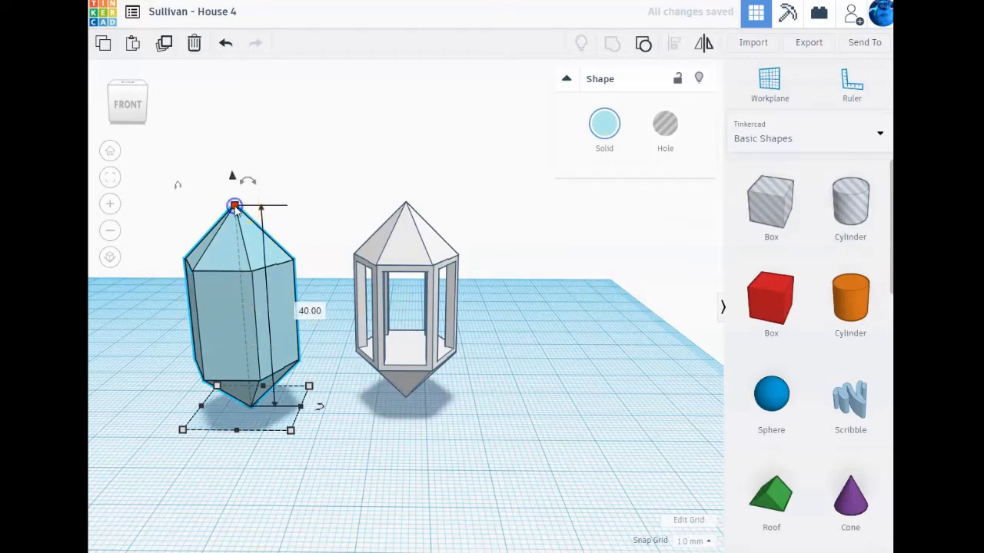
pyautogui.click(305, 310)
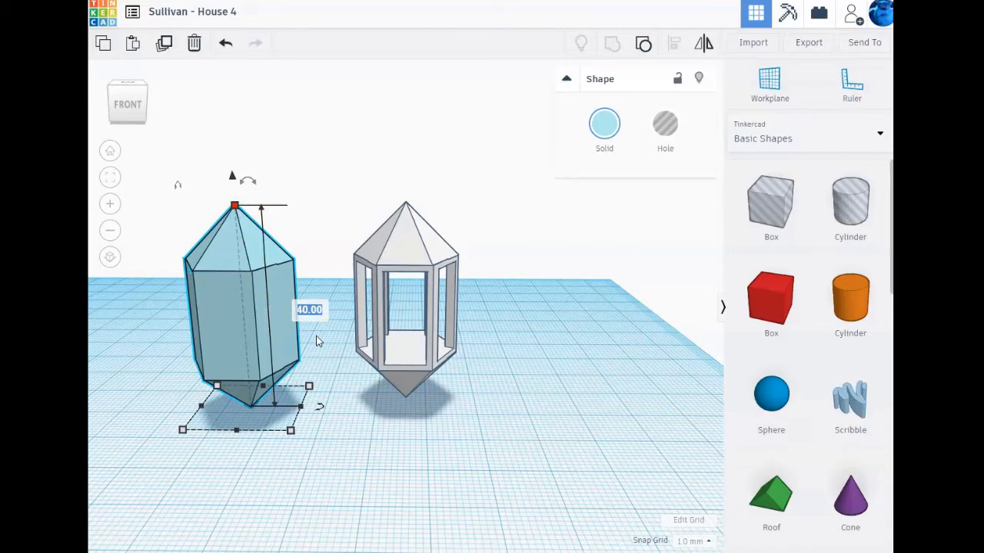
pyautogui.click(312, 395)
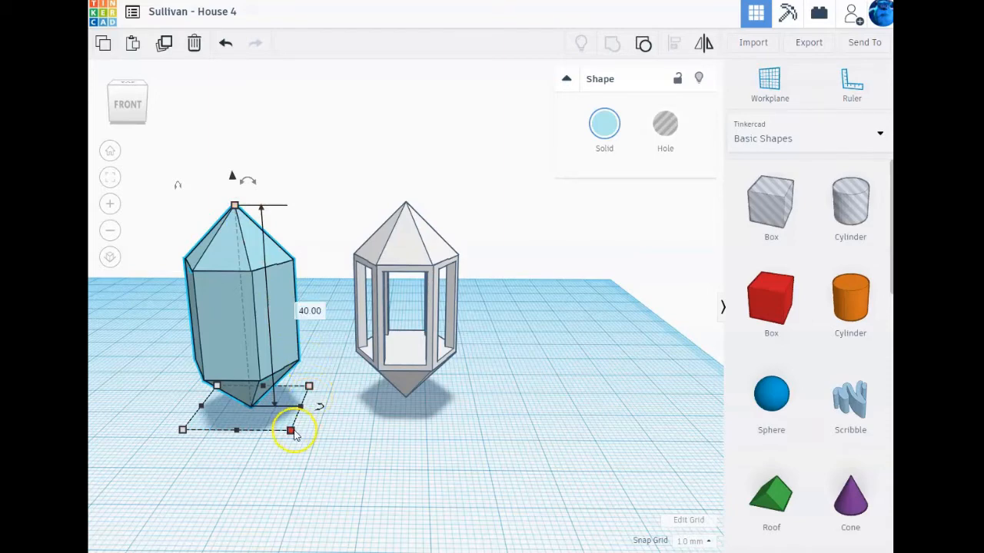
pyautogui.moveTo(290, 431)
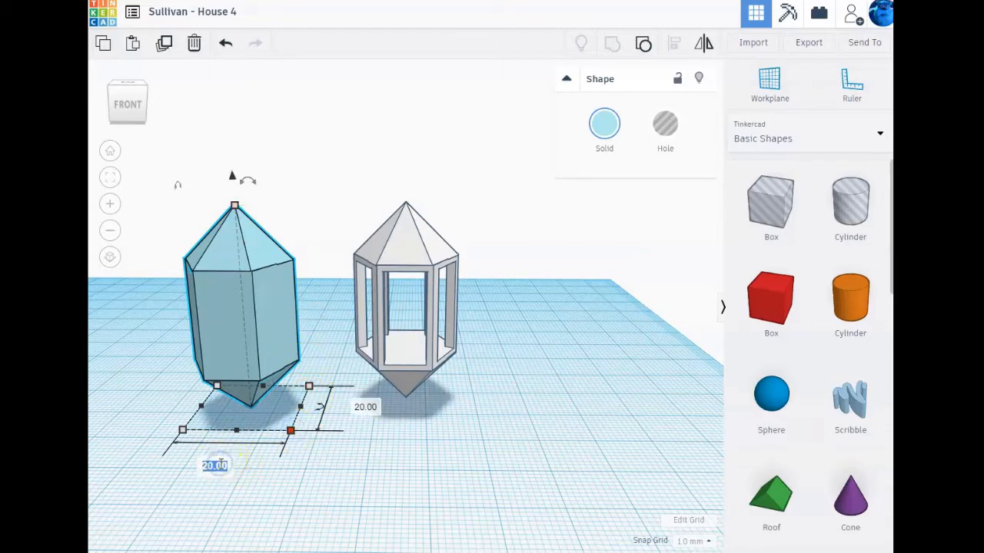
pyautogui.write('18')
pyautogui.click(355, 407)
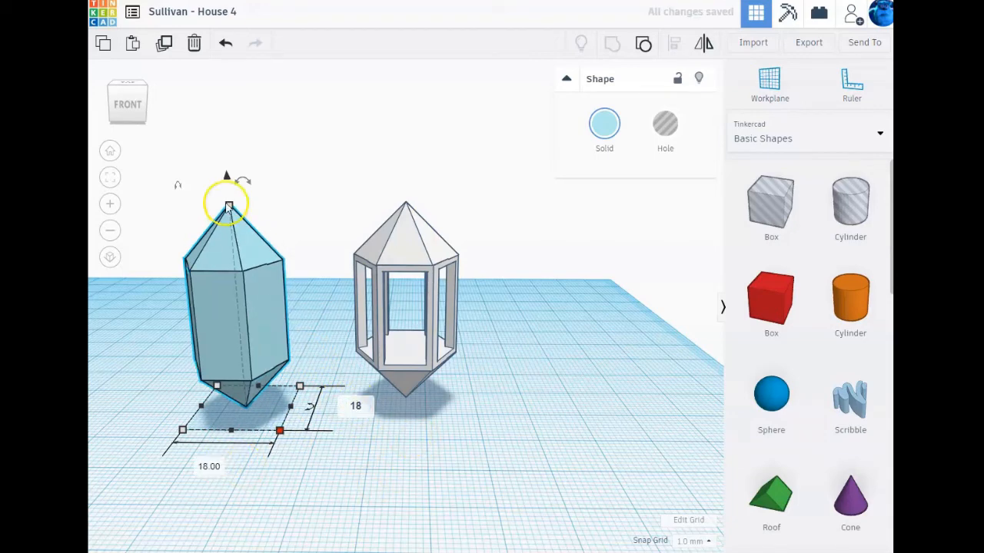
pyautogui.moveTo(230, 202)
pyautogui.click(301, 309)
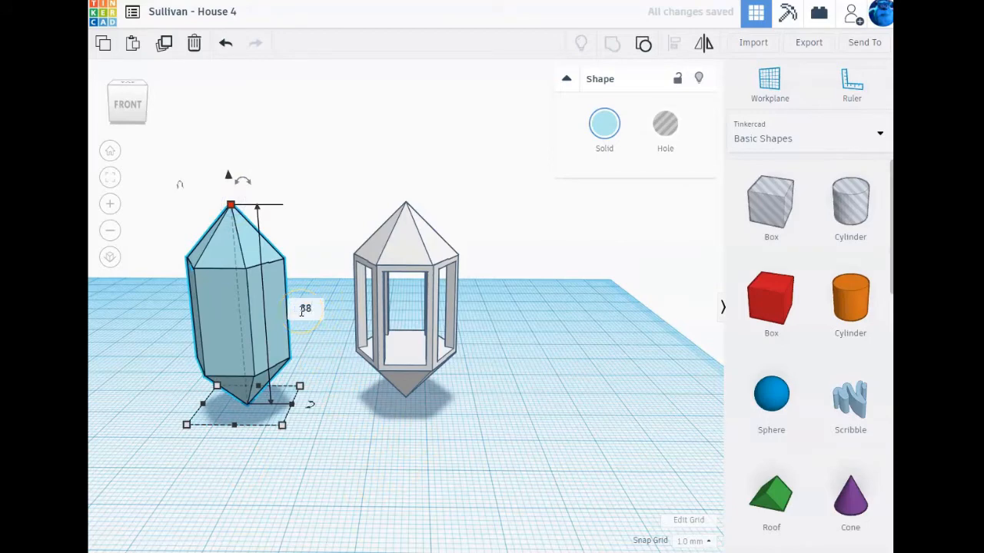
pyautogui.press('Return')
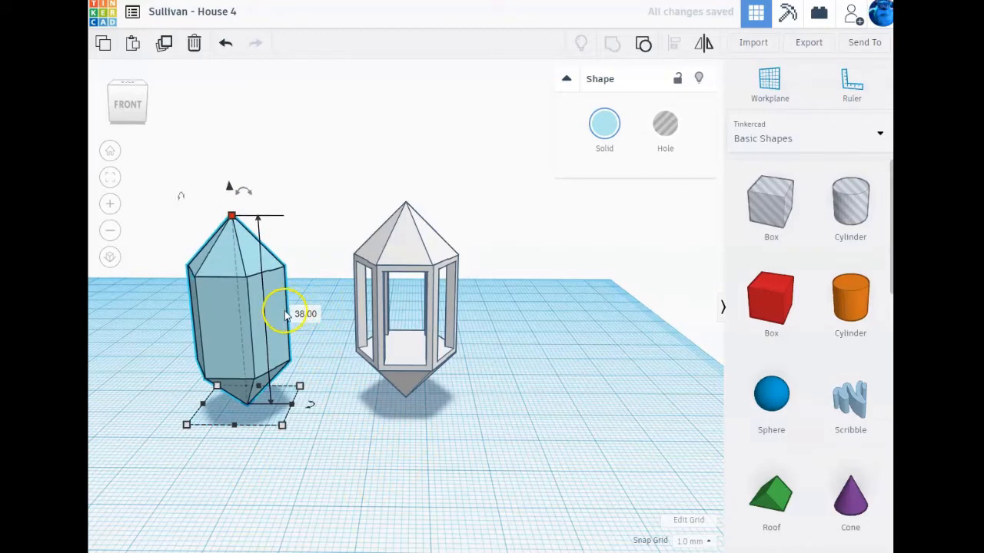
# - Select the blue crystal and the windowed frame and align them on their centres in width, depth and height
pyautogui.click(388, 254)
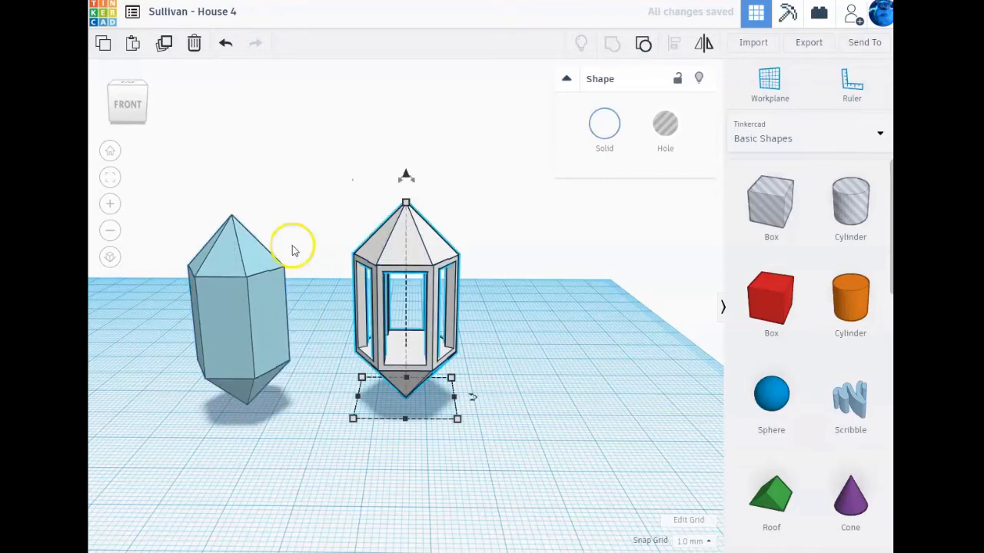
pyautogui.moveTo(202, 202); pyautogui.dragTo(465, 411)
pyautogui.click(673, 43)
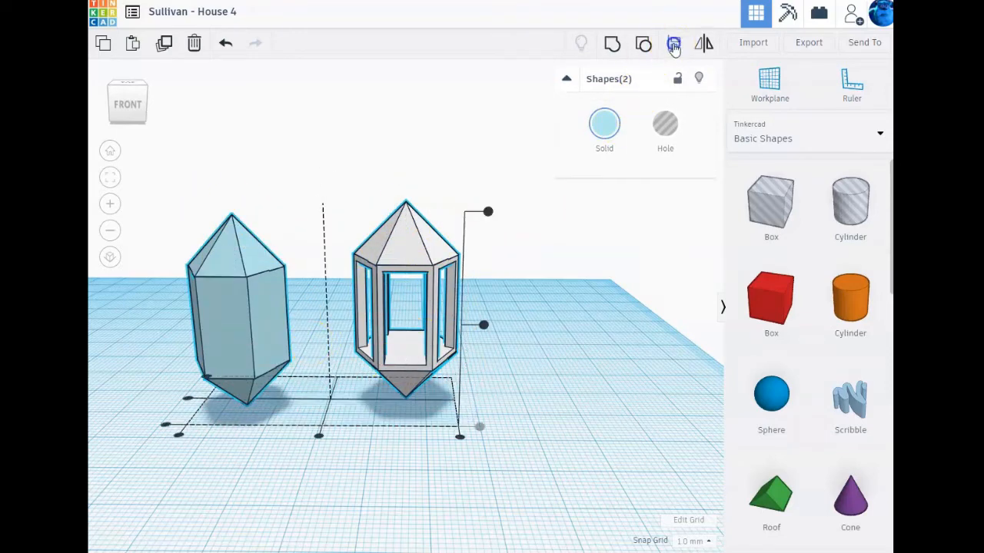
pyautogui.click(362, 419)
pyautogui.click(323, 435)
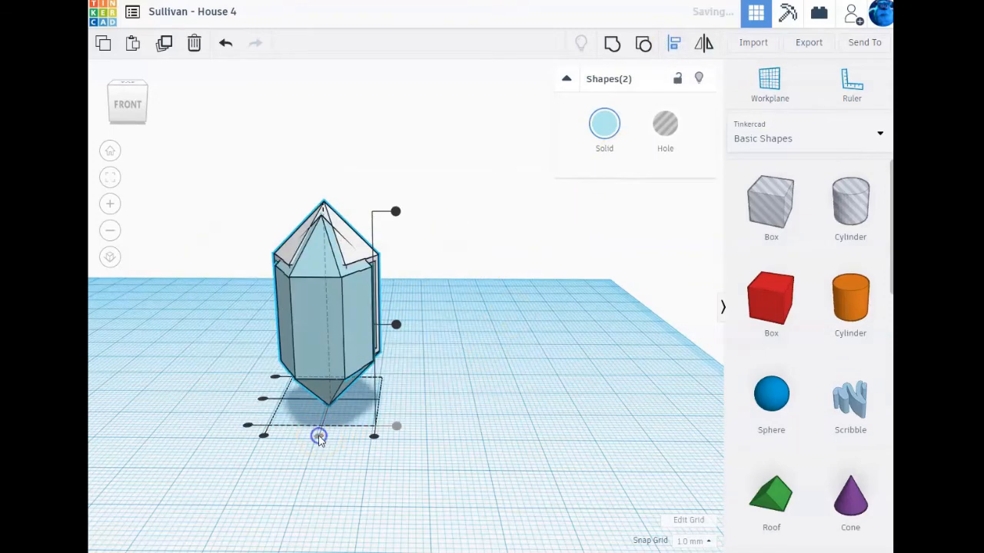
pyautogui.click(262, 400)
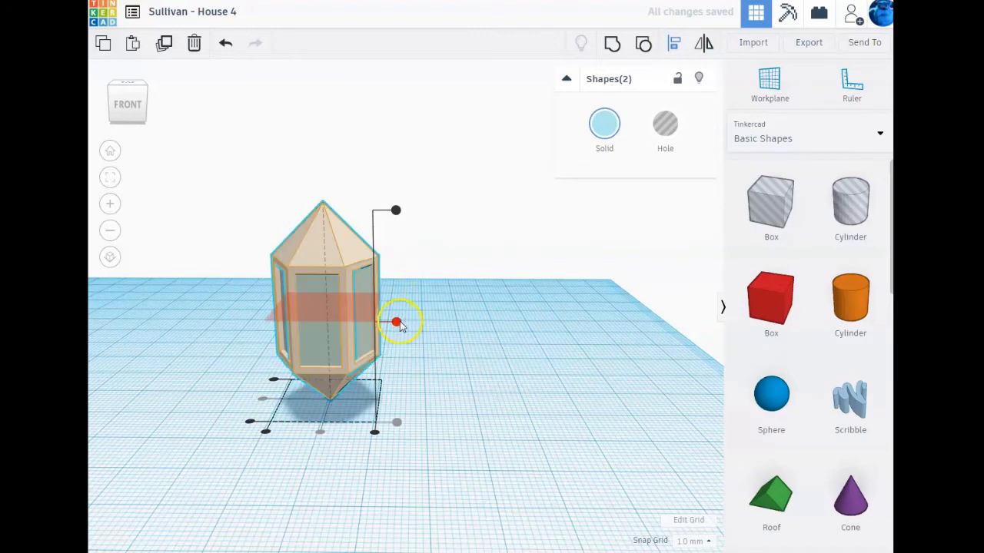
pyautogui.click(396, 323)
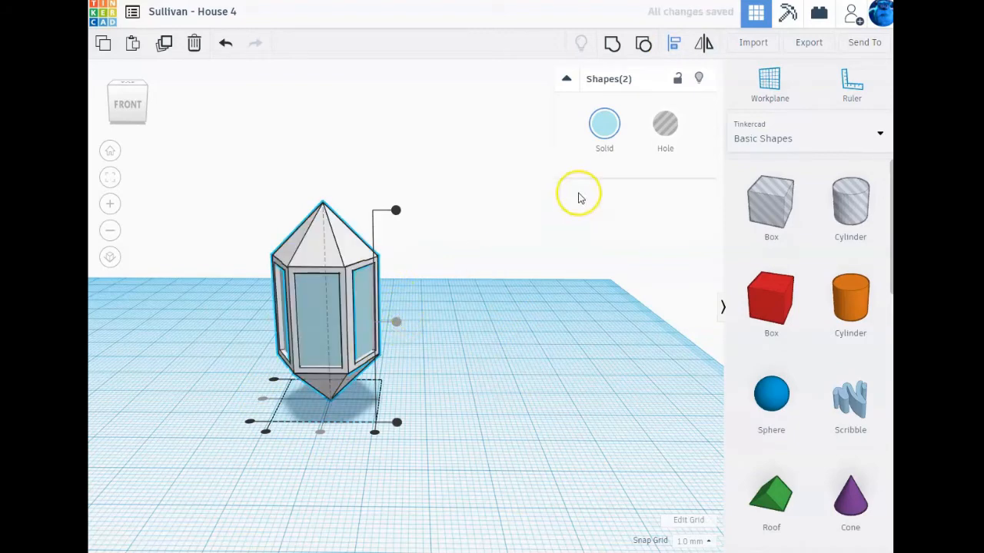
# - Group the frame with the blue crystal and enable Multicolor to keep their separate colours
pyautogui.click(612, 49)
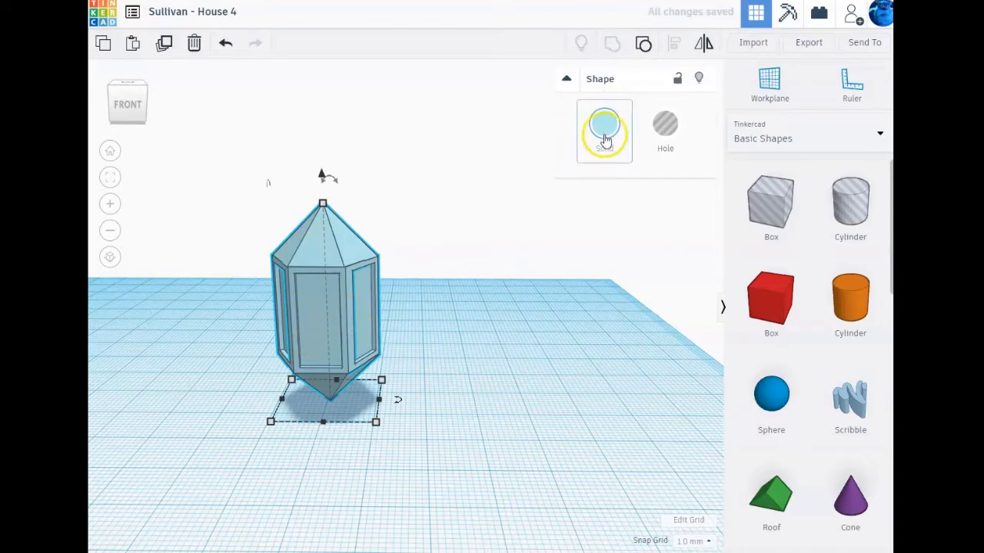
pyautogui.click(605, 139)
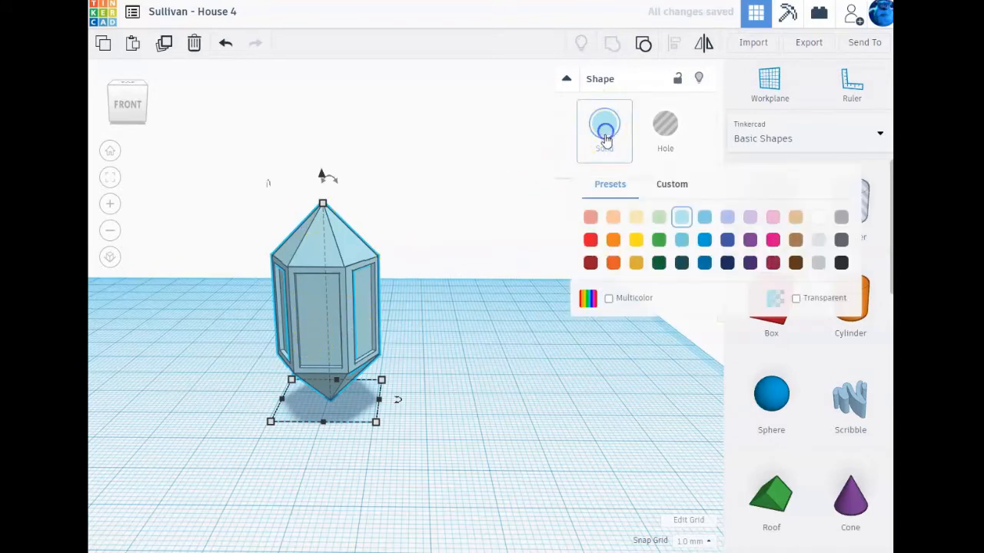
pyautogui.click(610, 299)
pyautogui.click(422, 374)
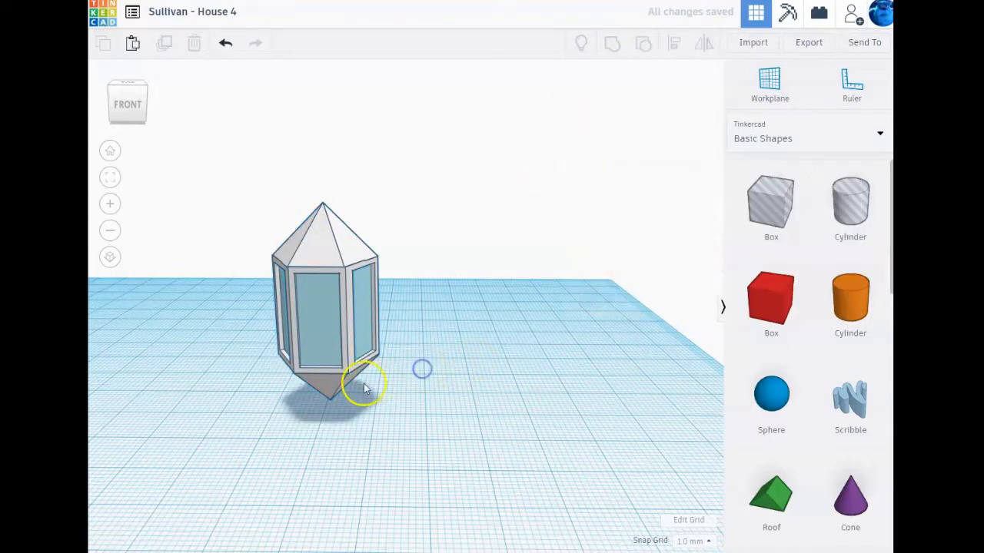
# - Move the finished crystal about 68.5 mm sideways to the left part of the workplane and keep it selected
pyautogui.moveTo(422, 366); pyautogui.dragTo(403, 345, button='right')
pyautogui.moveTo(399, 339); pyautogui.dragTo(398, 341, button='right')
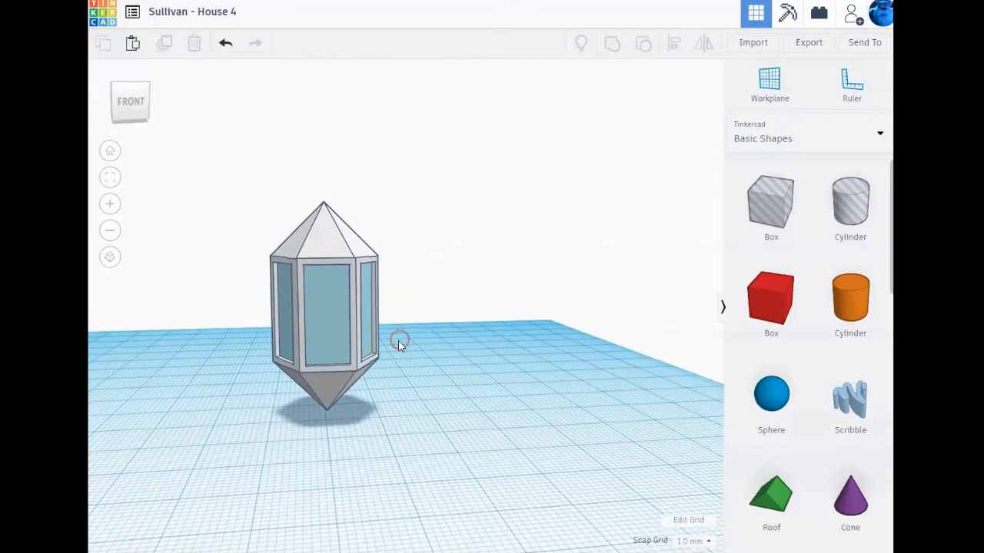
pyautogui.scroll(-5, 388, 331)
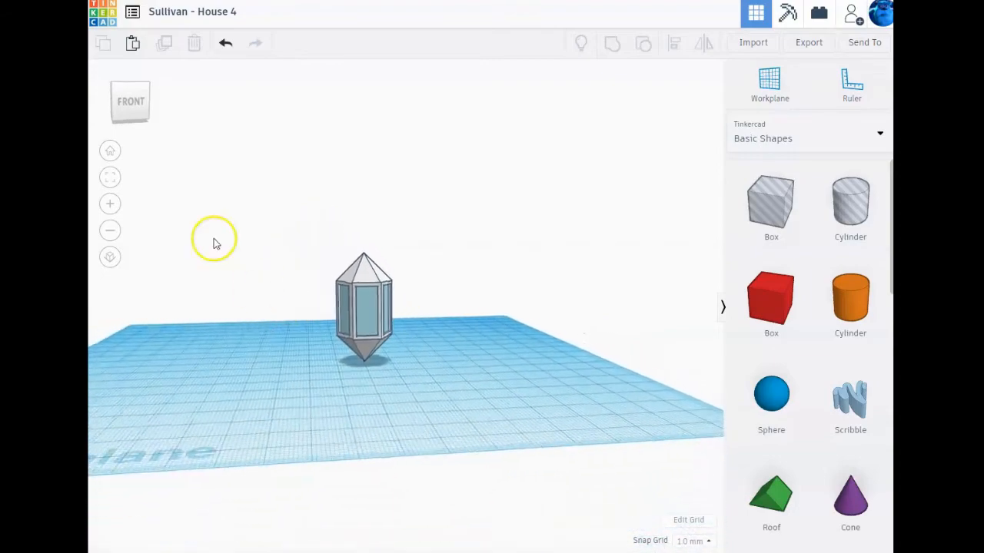
pyautogui.click(109, 152)
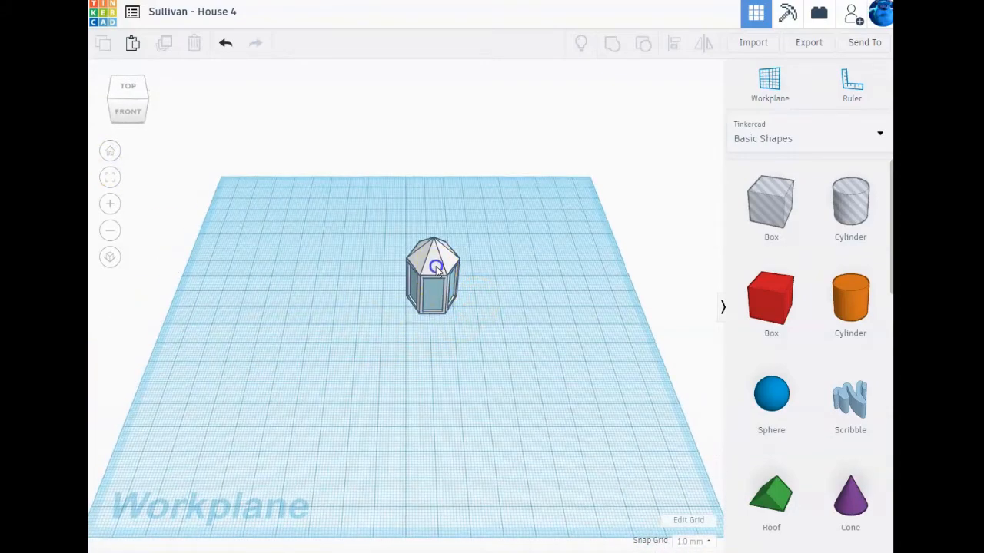
pyautogui.moveTo(435, 266); pyautogui.dragTo(255, 250)
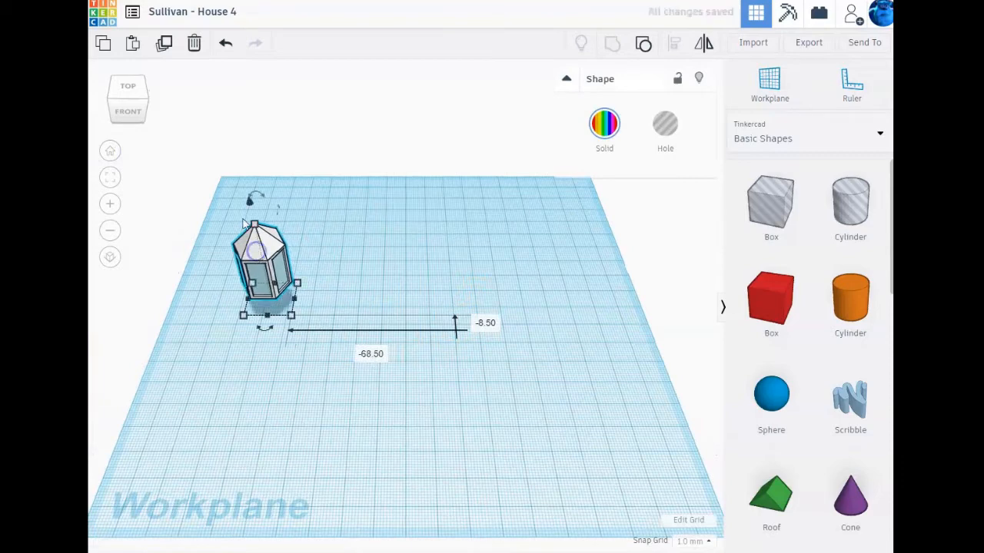
pyautogui.click(378, 279)
pyautogui.click(265, 265)
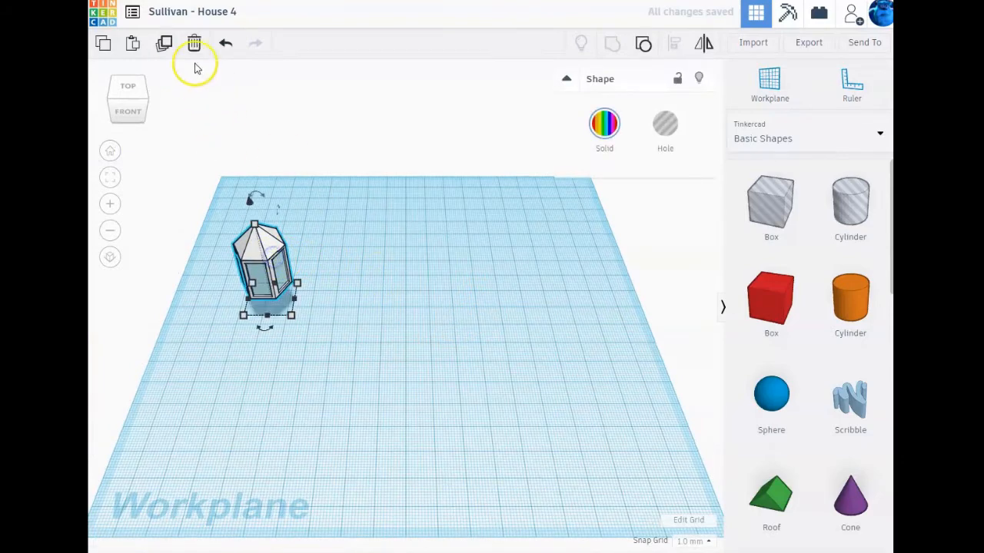
# - Duplicate the crystal at 25 mm spacing to form a row of four and group the row
pyautogui.click(166, 44)
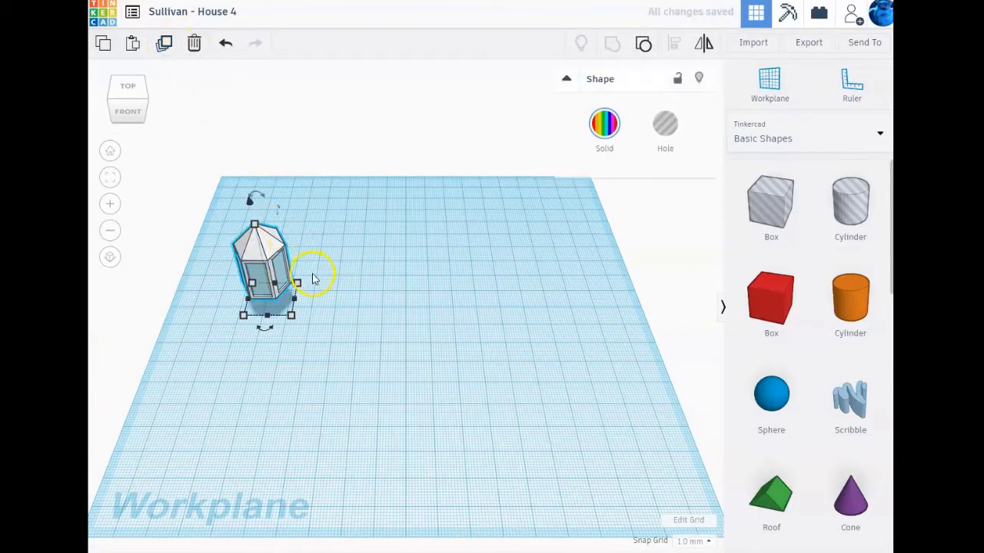
pyautogui.moveTo(262, 255); pyautogui.dragTo(326, 254)
pyautogui.click(326, 343)
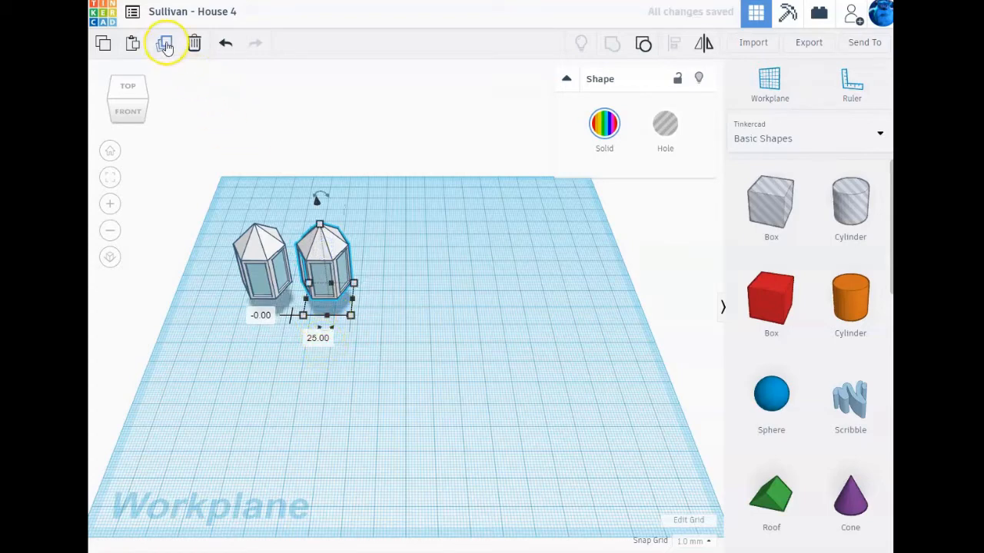
pyautogui.click(164, 44)
pyautogui.click(165, 44)
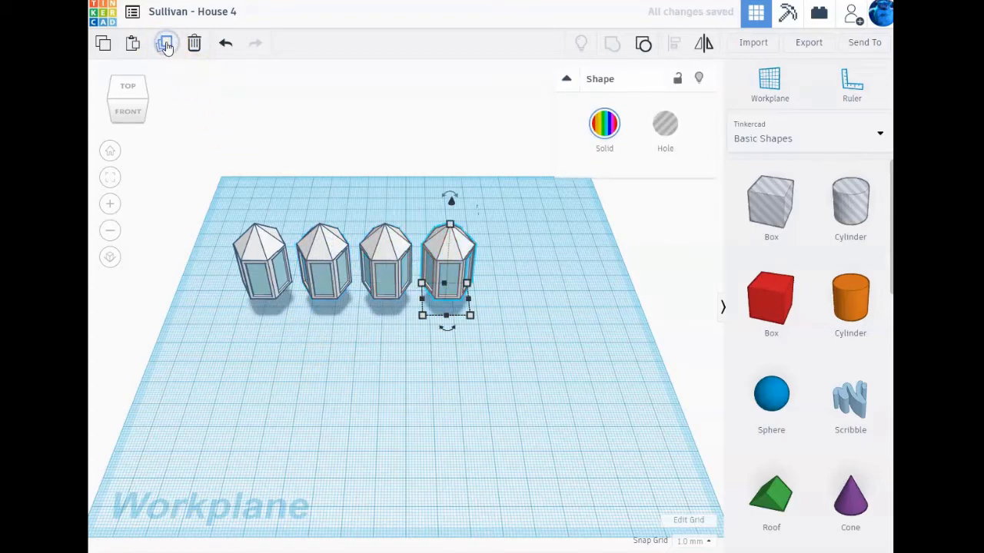
pyautogui.moveTo(232, 214); pyautogui.dragTo(488, 342)
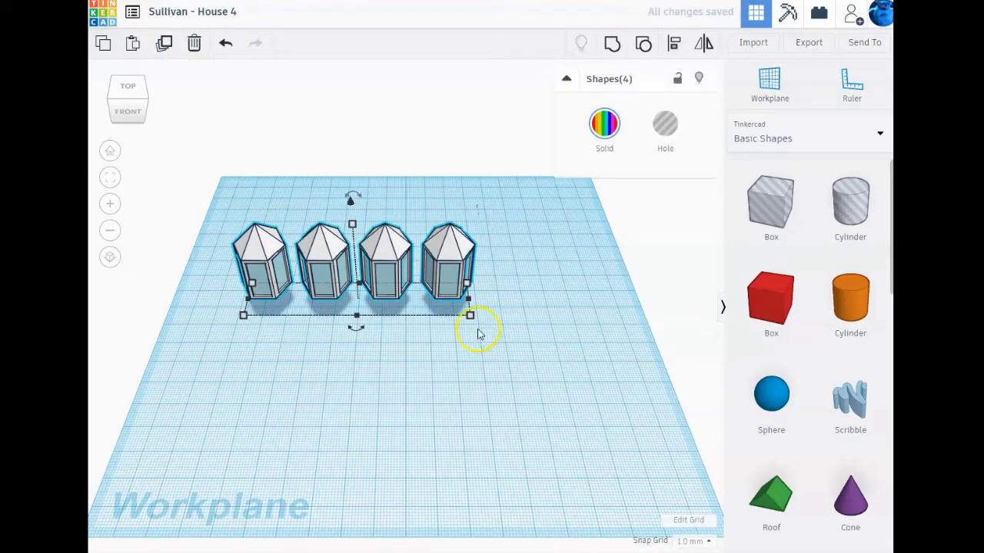
pyautogui.click(616, 48)
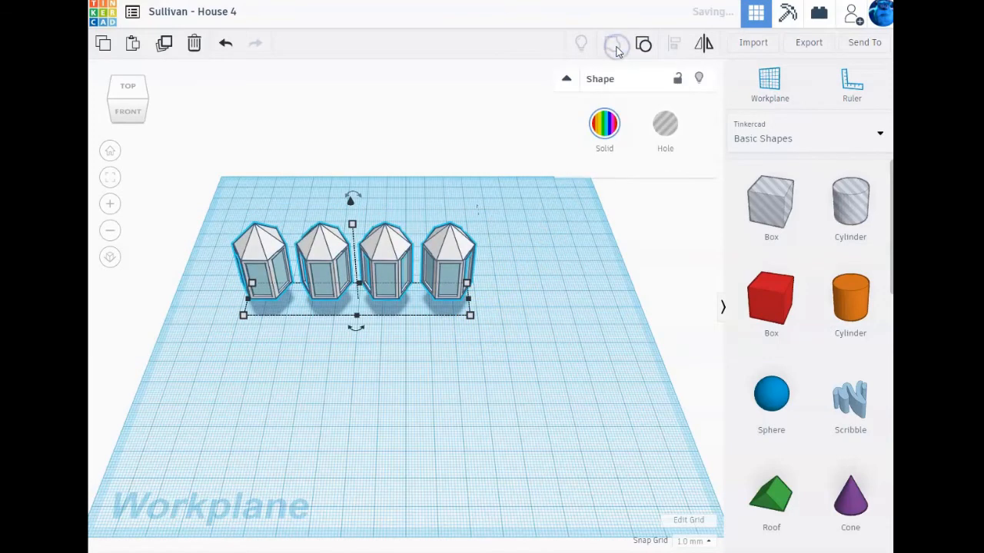
# - Duplicate the crystal row 51 mm toward the front and move the original row closer to the copy
pyautogui.click(166, 46)
pyautogui.moveTo(377, 223); pyautogui.dragTo(379, 338)
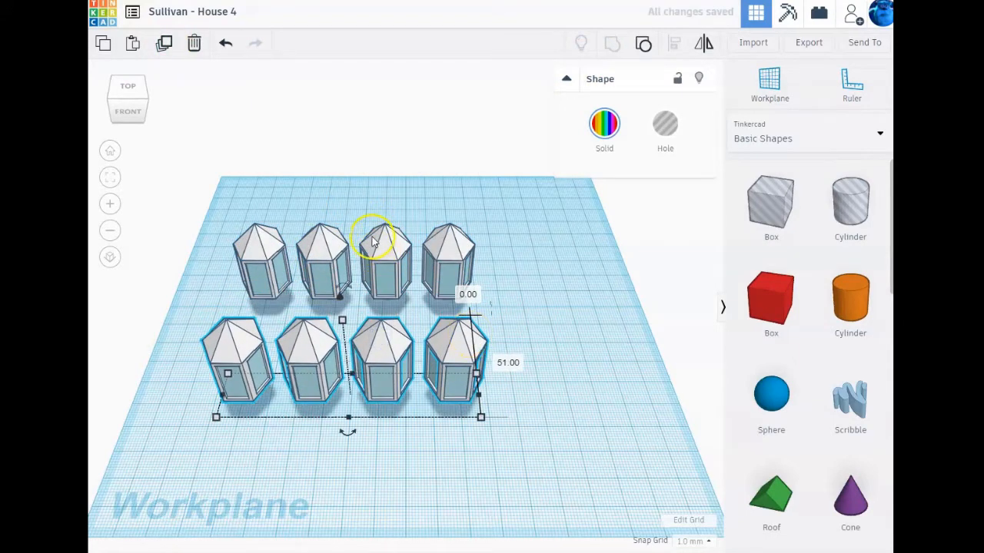
pyautogui.moveTo(375, 233); pyautogui.dragTo(374, 266)
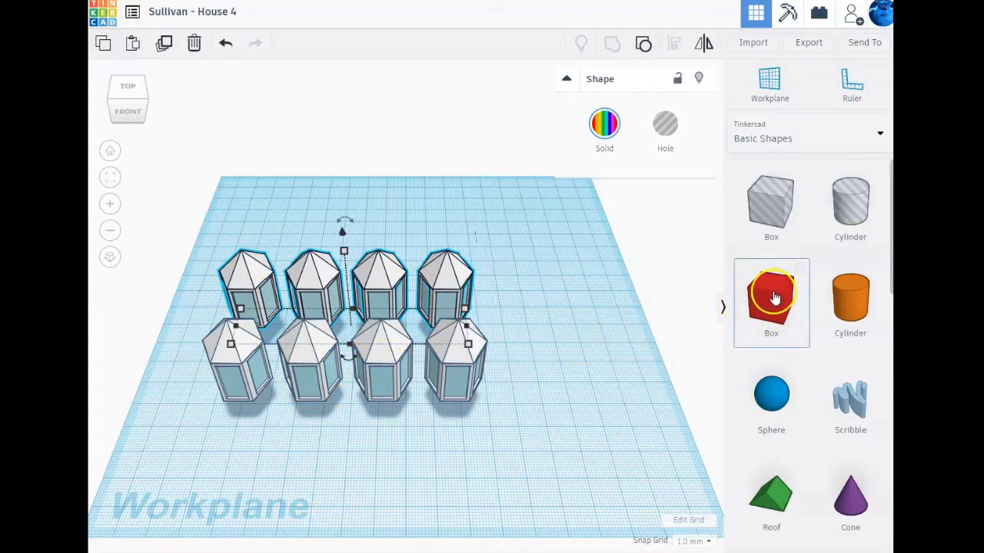
# - Add a light grey box 130 mm wide and 70 mm deep behind the crystal rows
pyautogui.moveTo(779, 307); pyautogui.dragTo(253, 192)
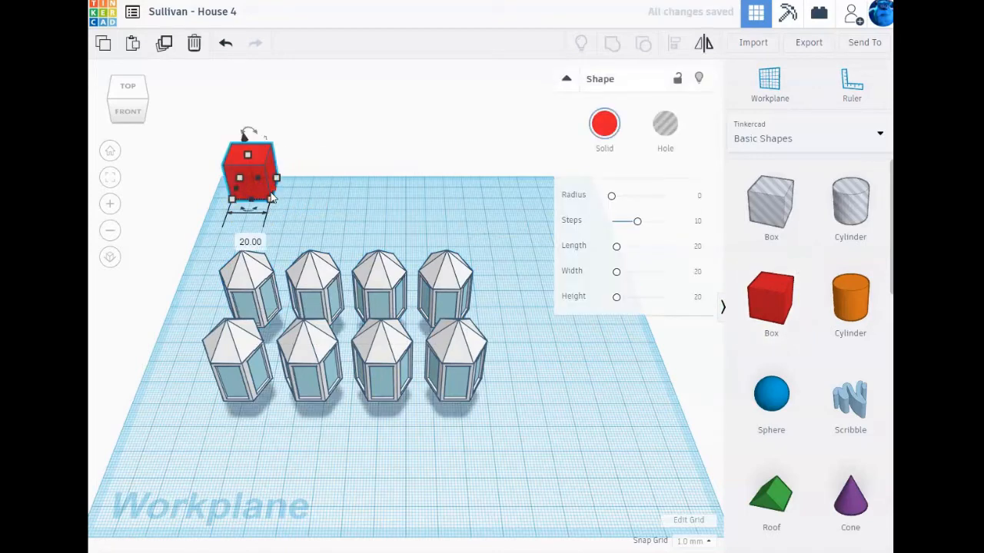
pyautogui.moveTo(274, 194); pyautogui.dragTo(483, 200)
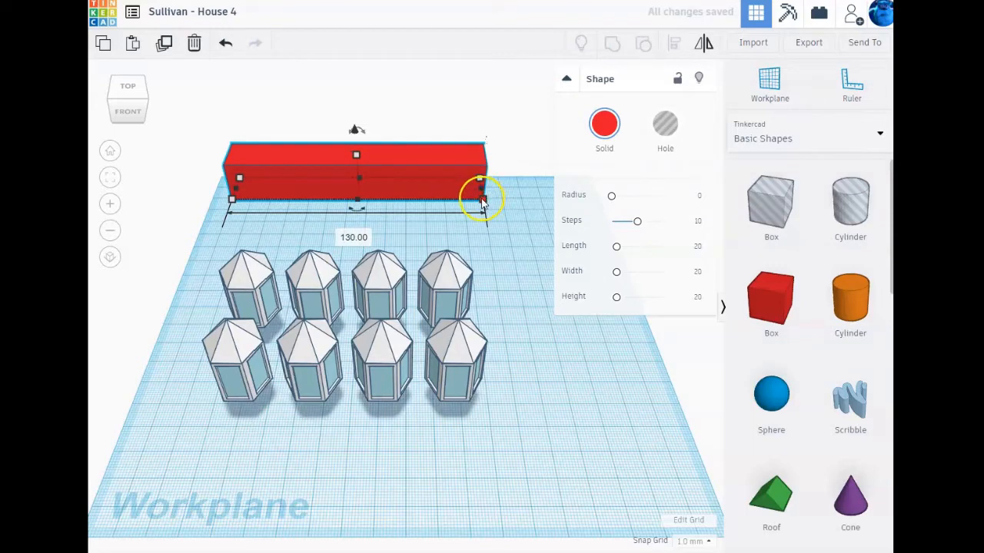
pyautogui.moveTo(481, 201); pyautogui.dragTo(491, 263)
pyautogui.click(544, 220)
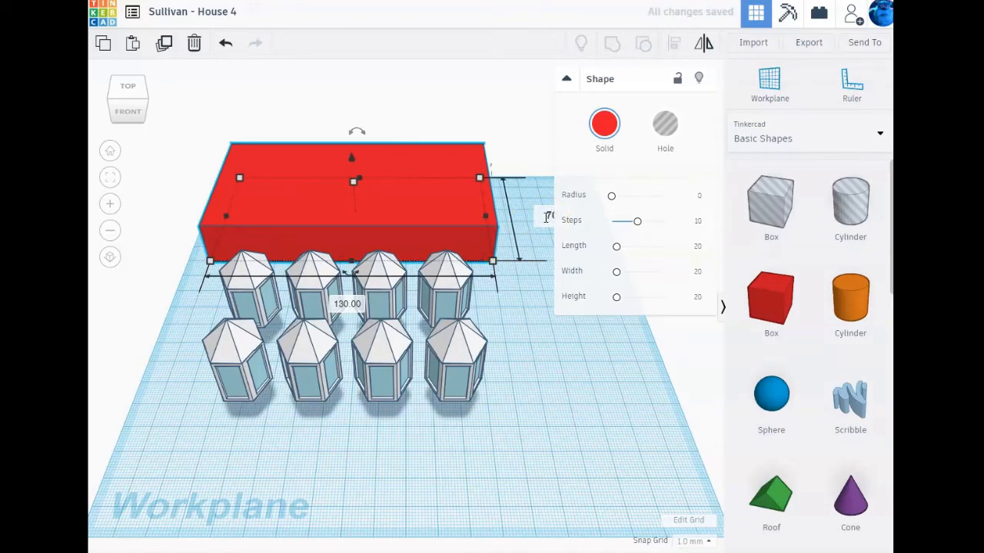
pyautogui.write('70')
pyautogui.press('Return')
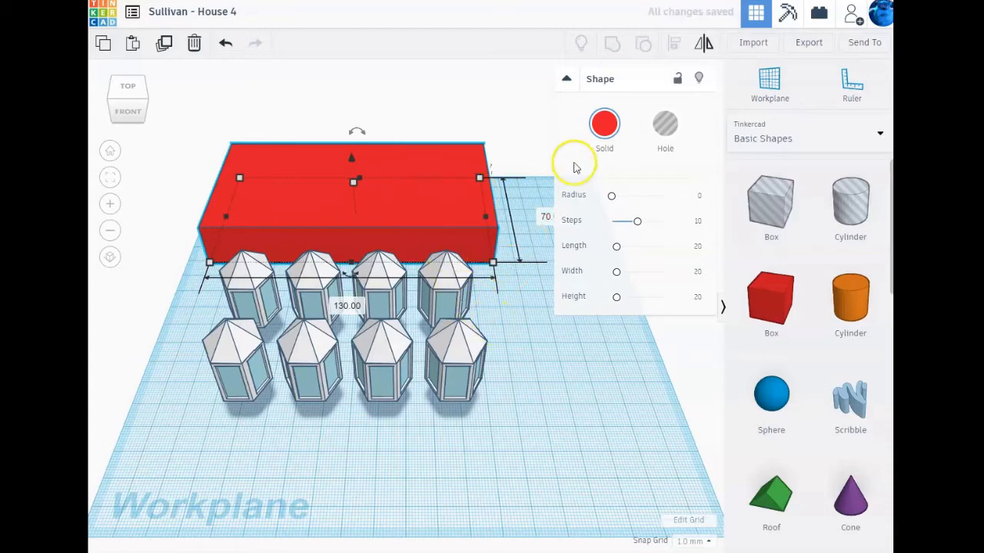
pyautogui.click(604, 125)
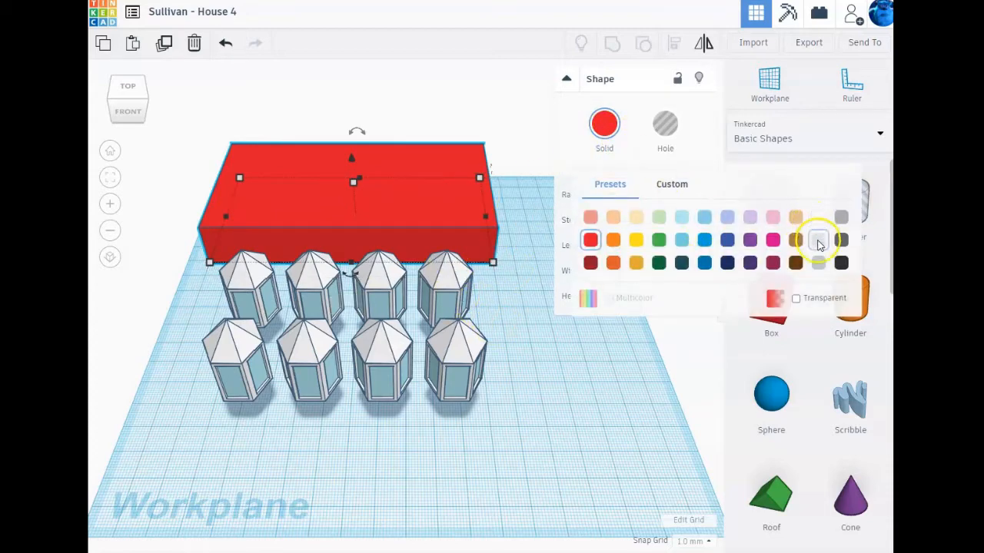
pyautogui.click(818, 242)
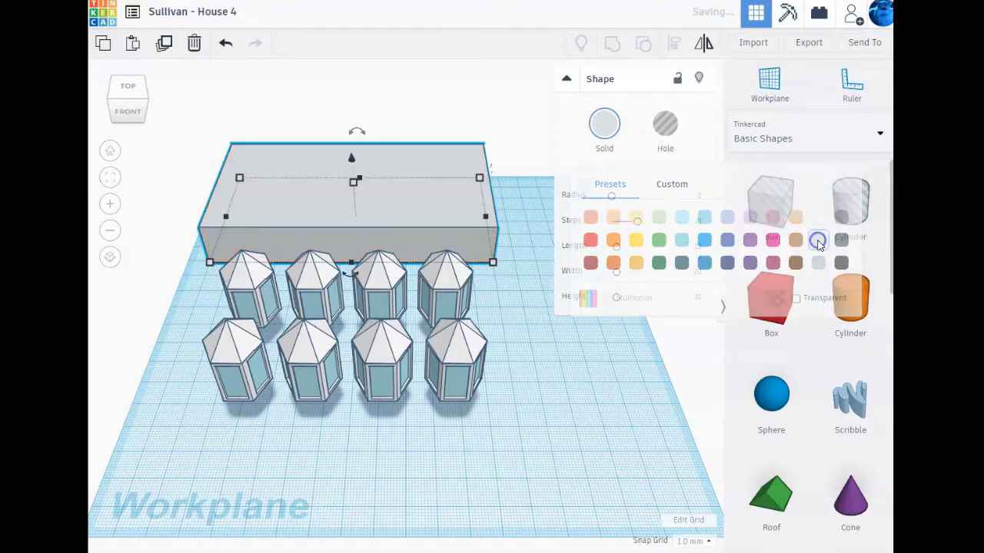
# - Move the rear crystal row 39 mm back and 3 mm sideways into the box's front face, and nudge it slightly deeper
pyautogui.click(443, 278)
pyautogui.moveTo(445, 274); pyautogui.dragTo(433, 211)
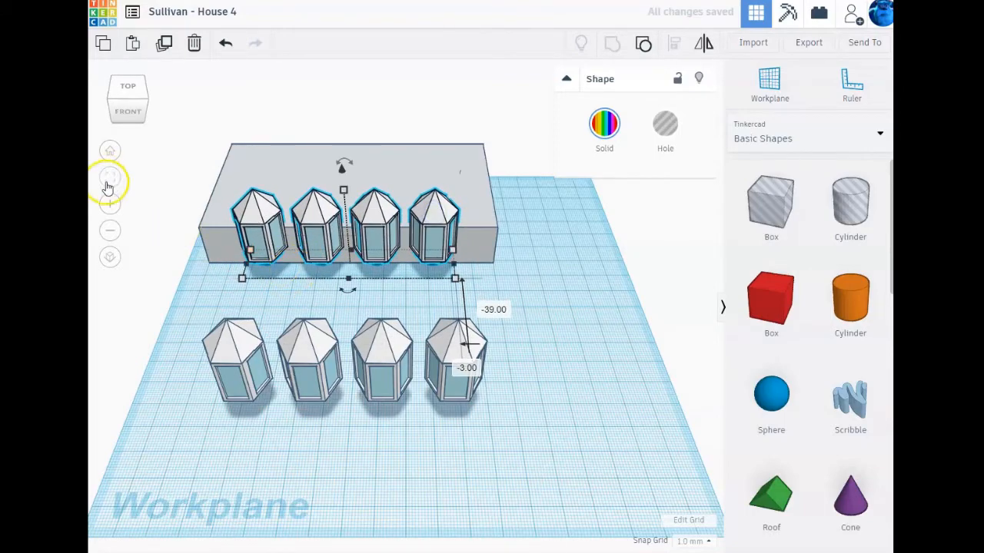
pyautogui.click(108, 181)
pyautogui.moveTo(220, 325); pyautogui.dragTo(393, 319, button='right')
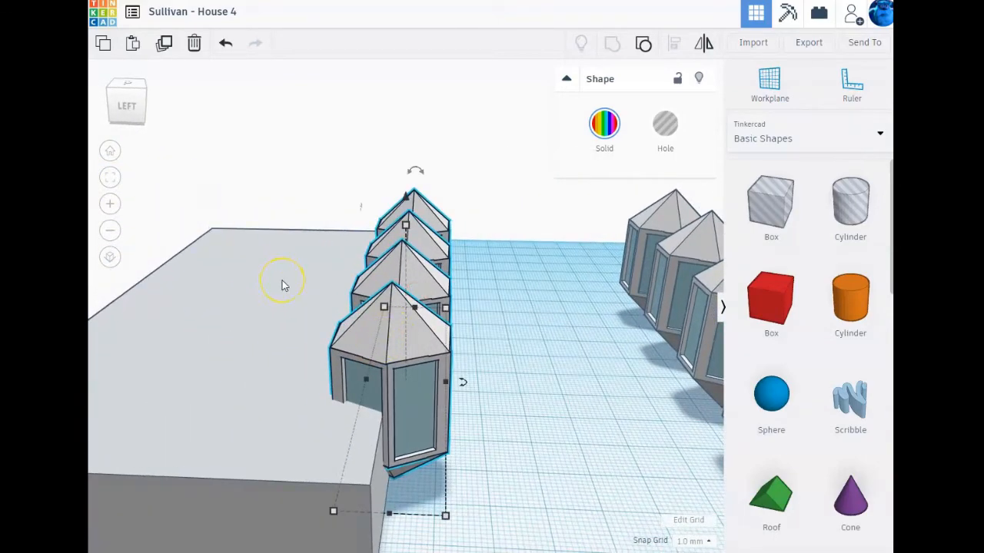
pyautogui.press('Left')
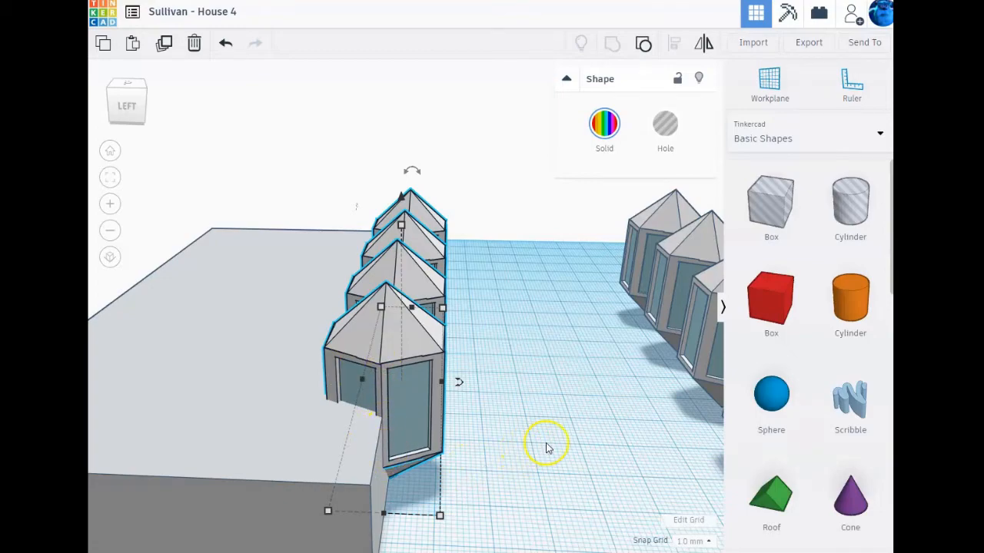
# - Align the embedded crystal row and the box to their common centre across the width
pyautogui.moveTo(547, 448); pyautogui.dragTo(354, 492, button='right')
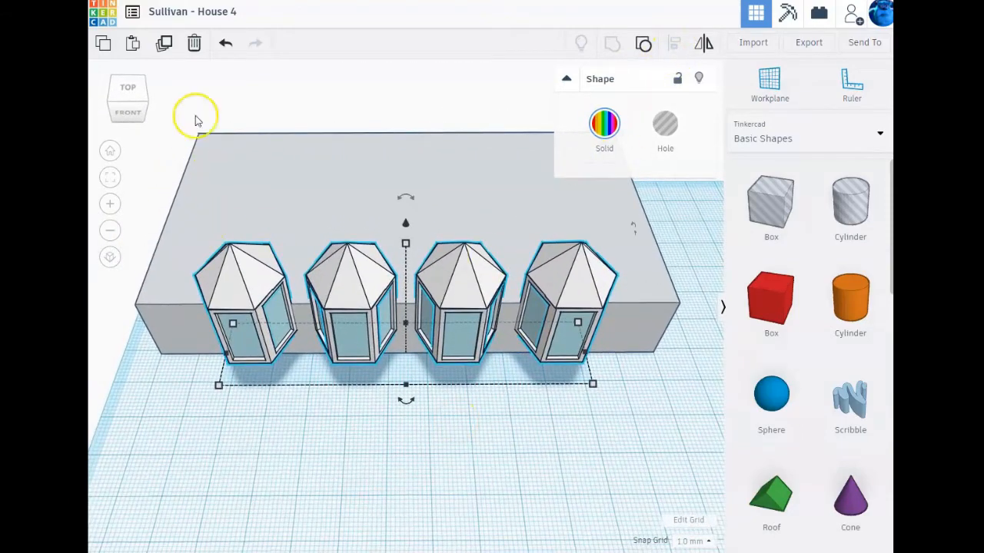
pyautogui.moveTo(195, 121); pyautogui.dragTo(497, 345)
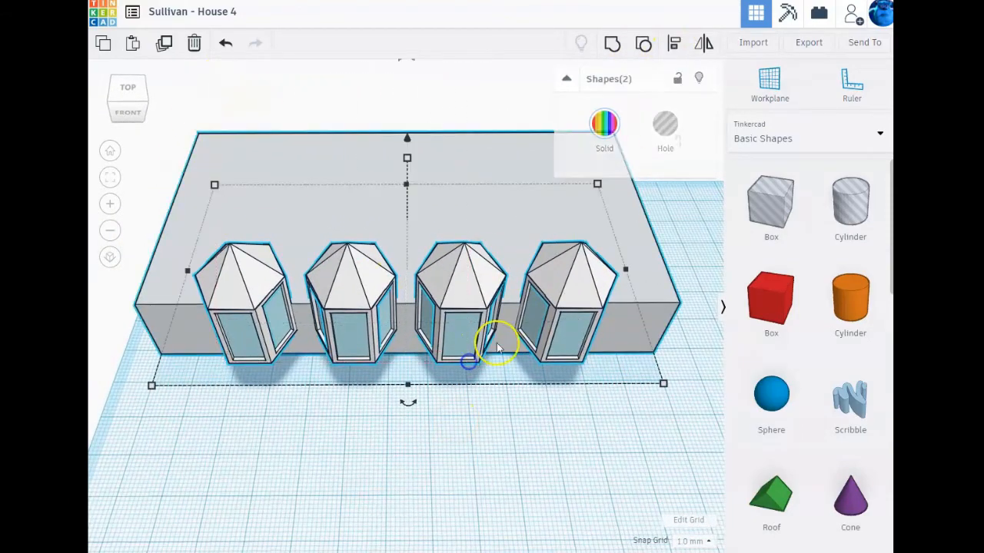
pyautogui.click(672, 45)
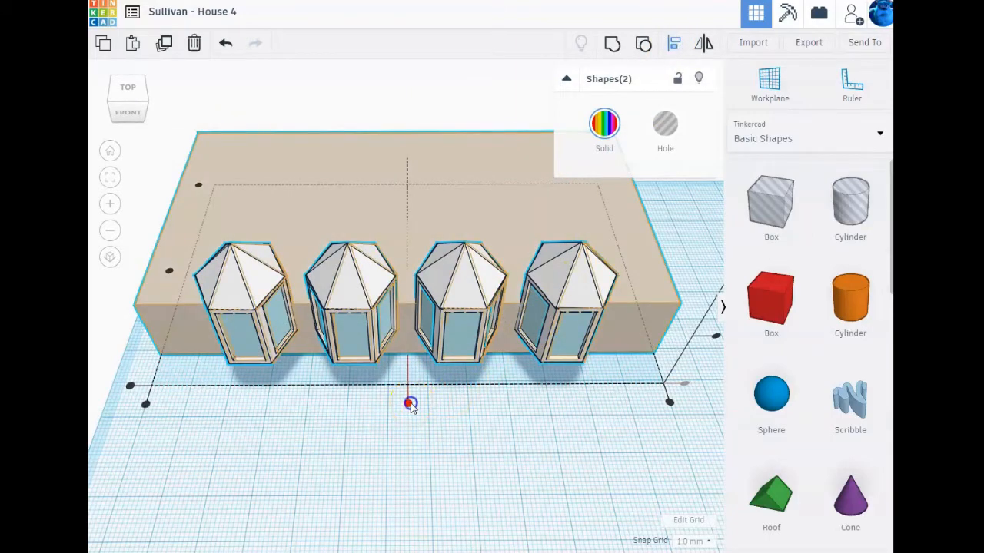
pyautogui.click(410, 403)
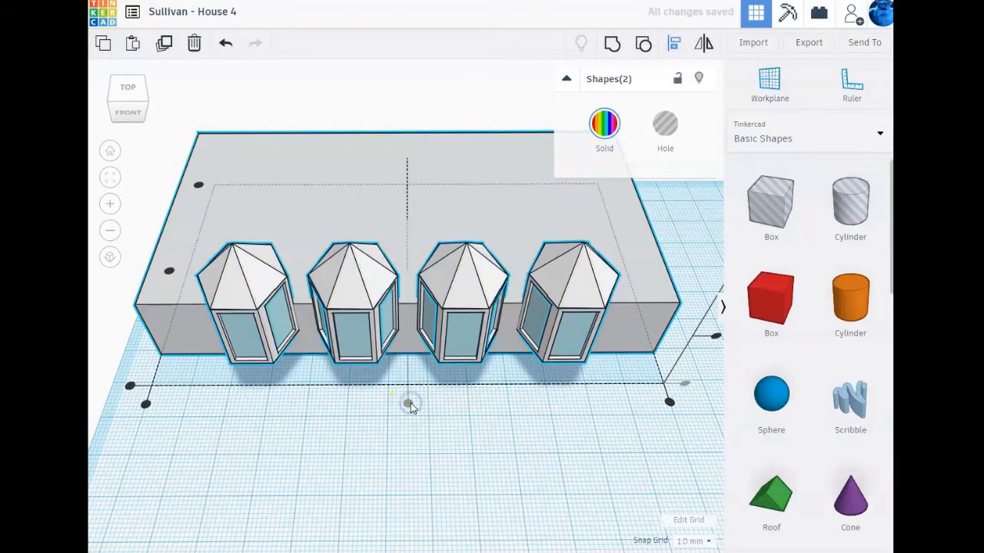
pyautogui.click(447, 461)
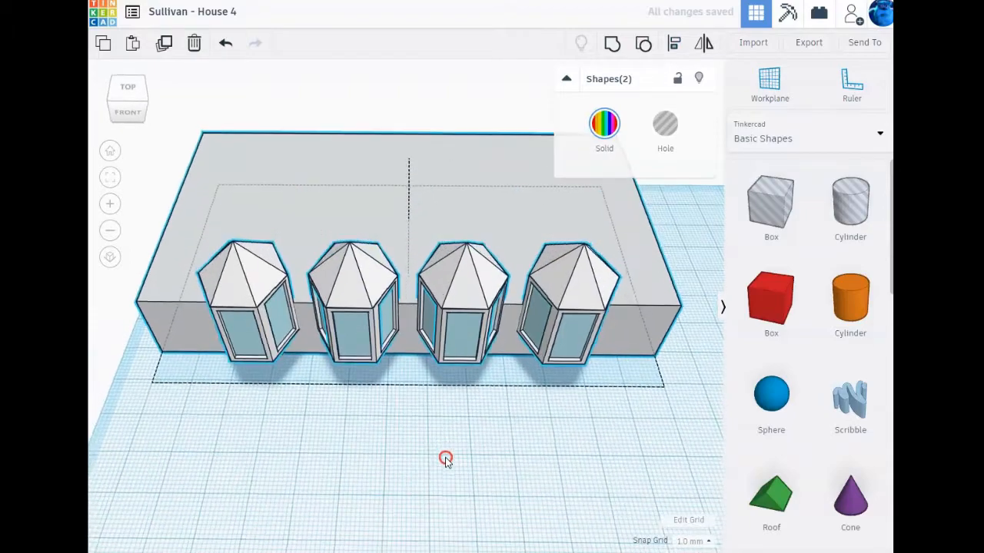
# - Move the remaining crystal row 75 mm back to the box front and raise it 42 mm above the first row
pyautogui.moveTo(446, 460); pyautogui.dragTo(442, 435, button='right')
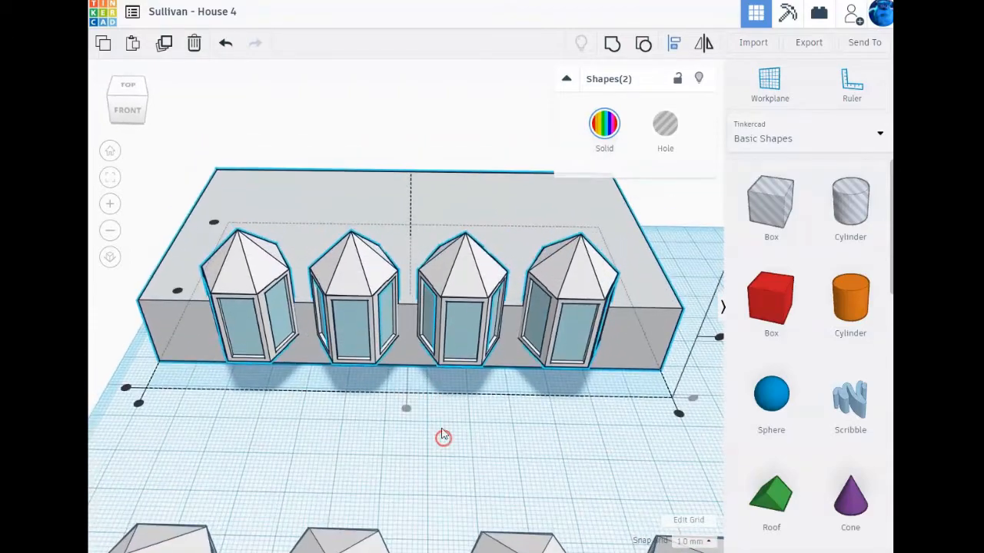
pyautogui.scroll(-6, 428, 374)
pyautogui.moveTo(461, 439); pyautogui.dragTo(442, 290)
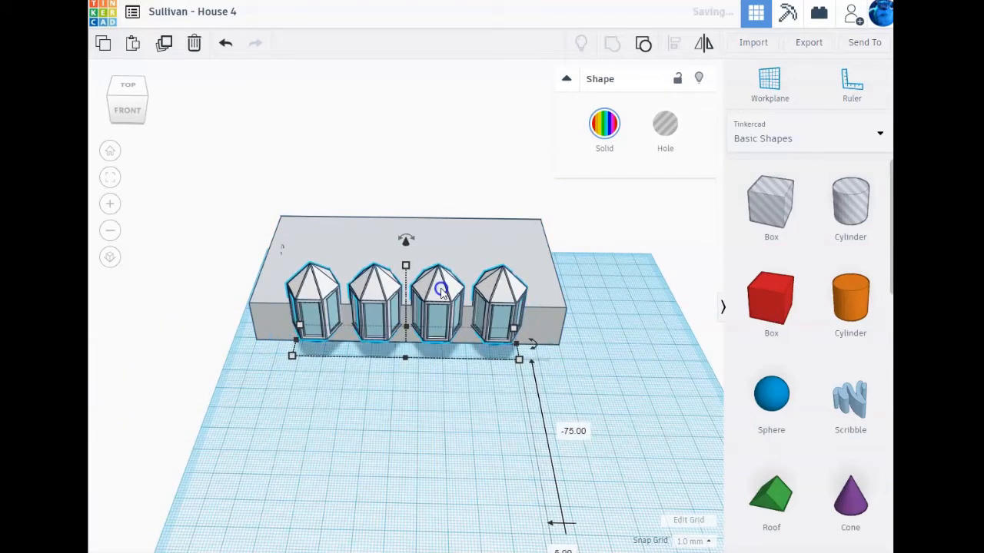
pyautogui.moveTo(406, 245); pyautogui.dragTo(413, 138)
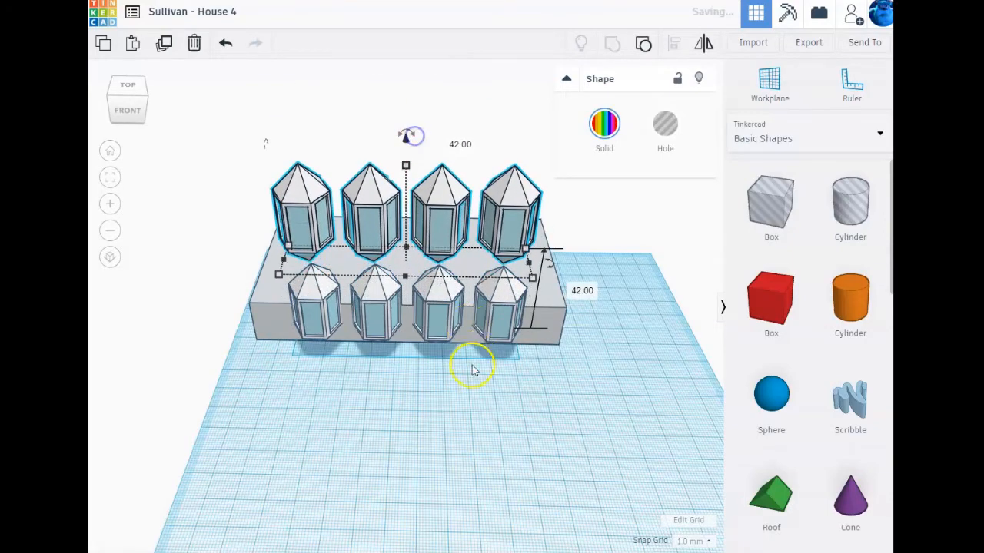
# - Increase the box's height until its top stands above the upper crystal row
pyautogui.moveTo(463, 411); pyautogui.dragTo(471, 350, button='right')
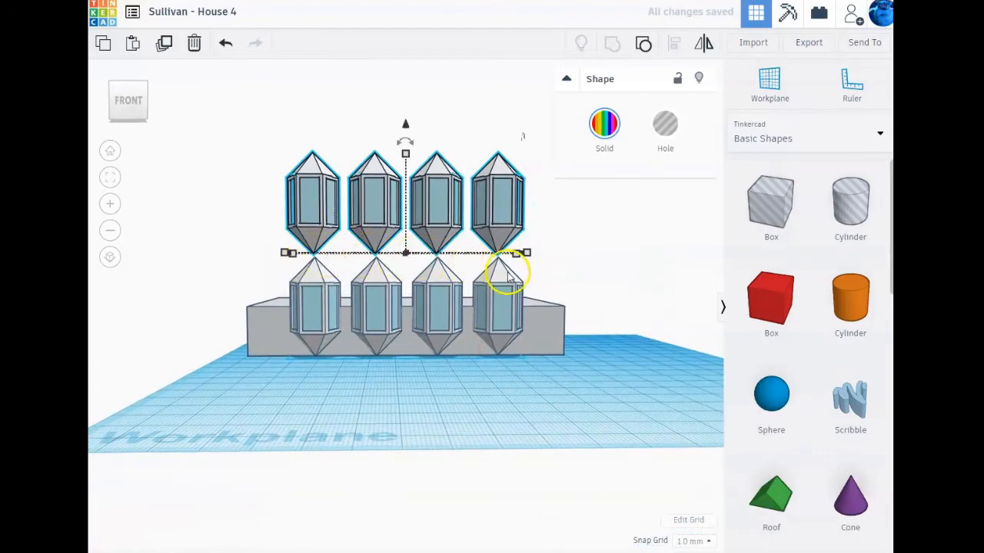
pyautogui.moveTo(451, 378); pyautogui.dragTo(639, 395, button='right')
pyautogui.click(296, 306)
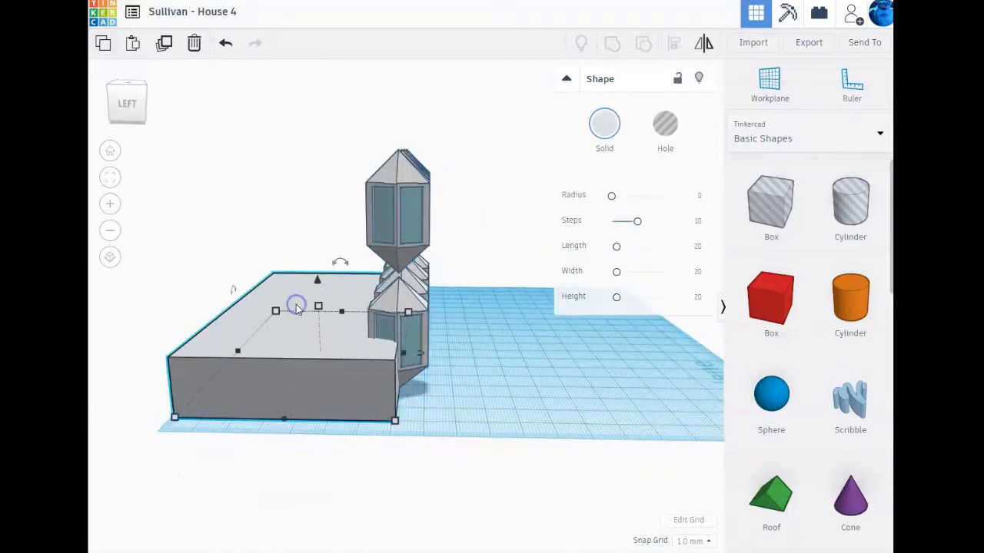
pyautogui.moveTo(318, 307); pyautogui.dragTo(310, 127)
# - Centre both crystal rows and the taller box on each other across the width
pyautogui.moveTo(501, 325); pyautogui.dragTo(317, 342, button='right')
pyautogui.moveTo(321, 92); pyautogui.dragTo(478, 332)
pyautogui.click(671, 42)
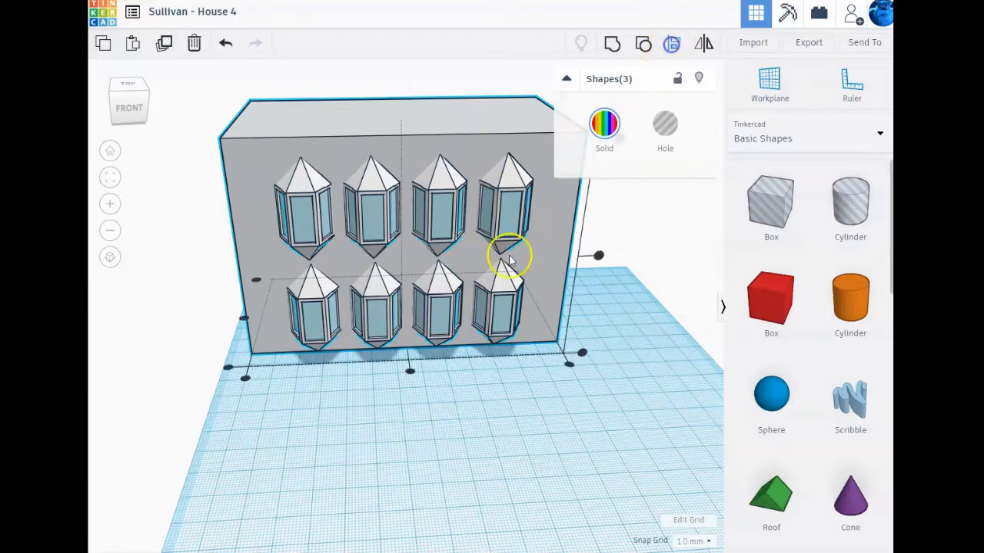
pyautogui.click(408, 372)
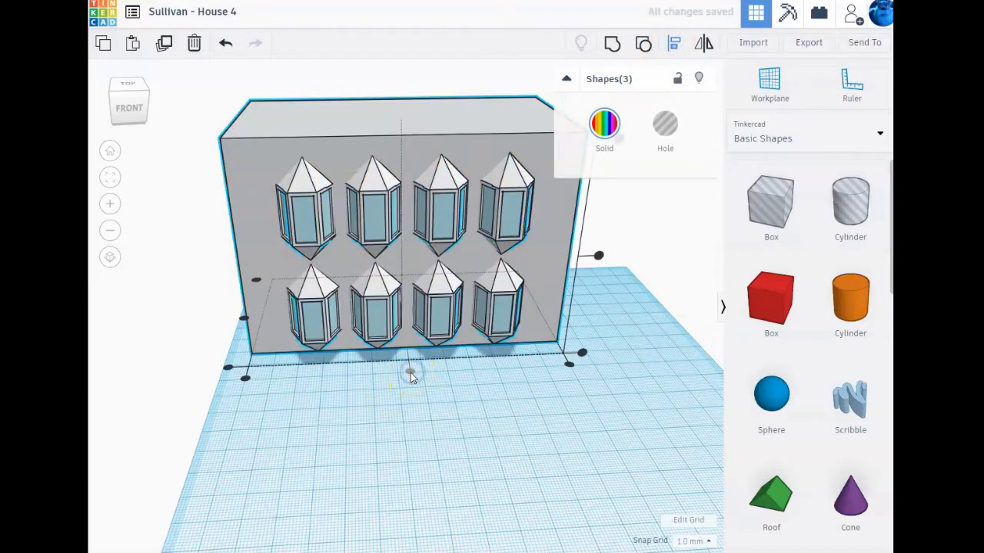
pyautogui.click(450, 395)
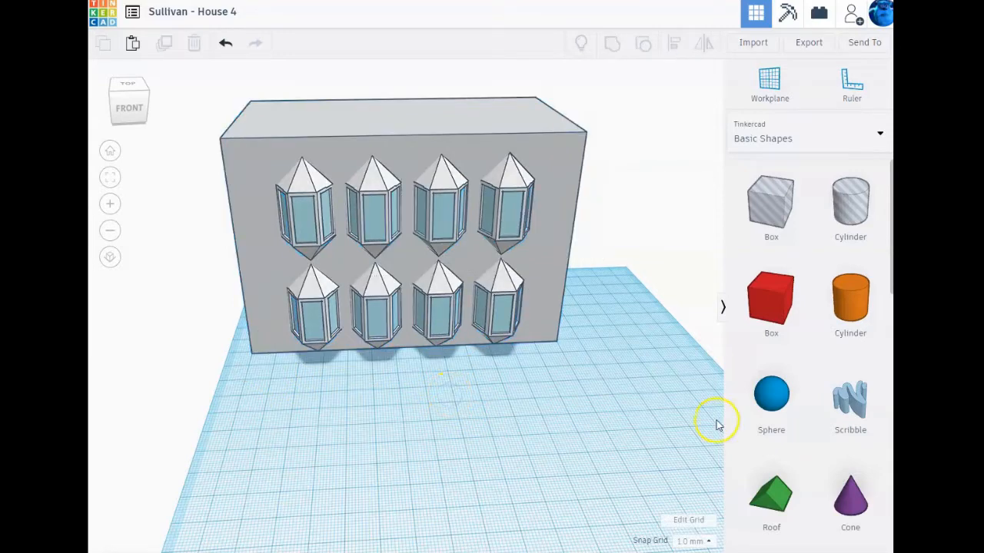
pyautogui.scroll(-4, 803, 392)
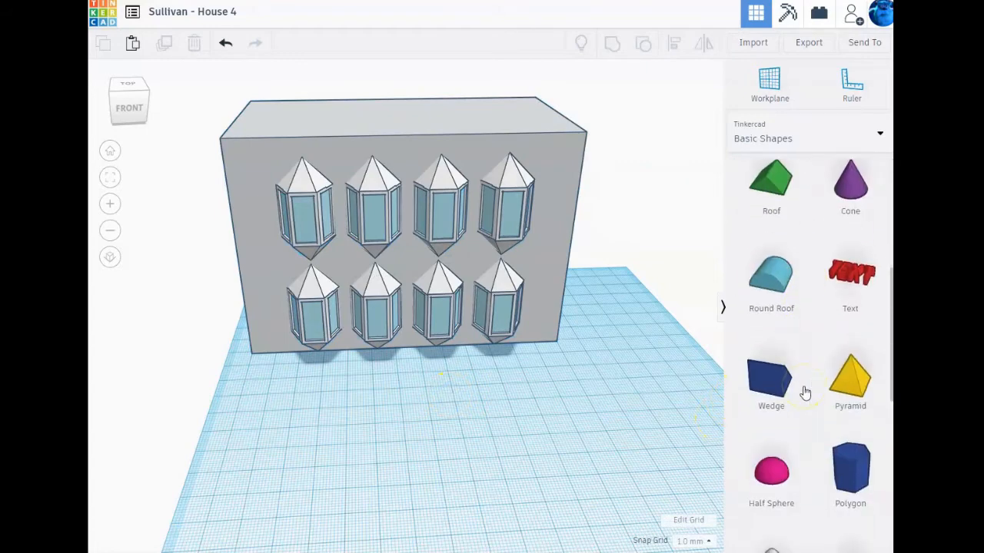
pyautogui.scroll(-1, 803, 392)
# - Ungroup the lower crystal row and delete its two middle crystals
pyautogui.click(376, 301)
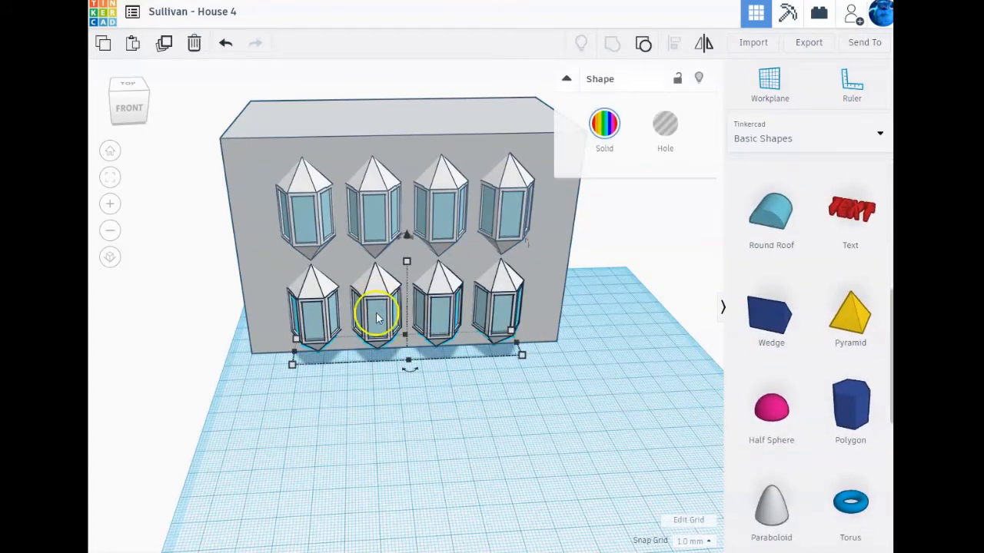
pyautogui.click(642, 47)
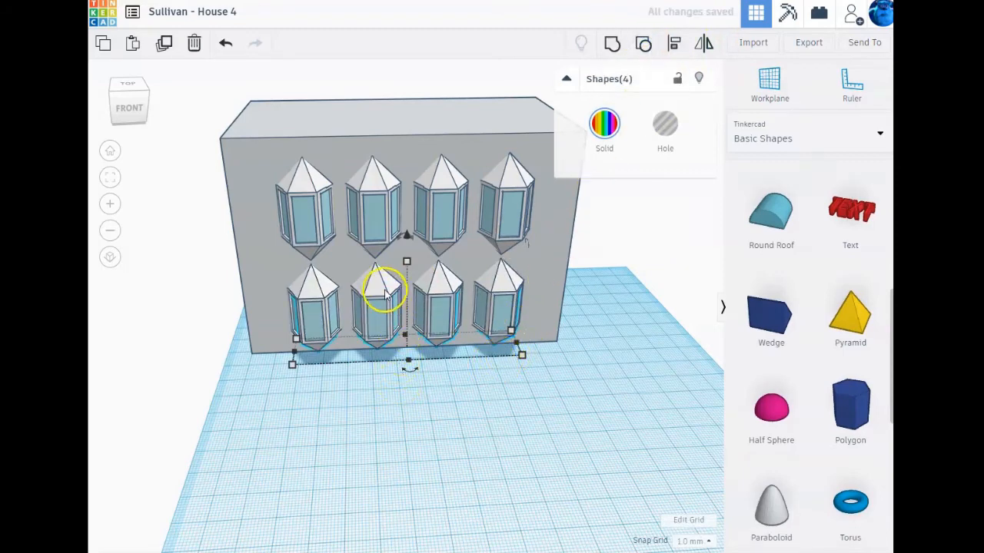
pyautogui.click(413, 406)
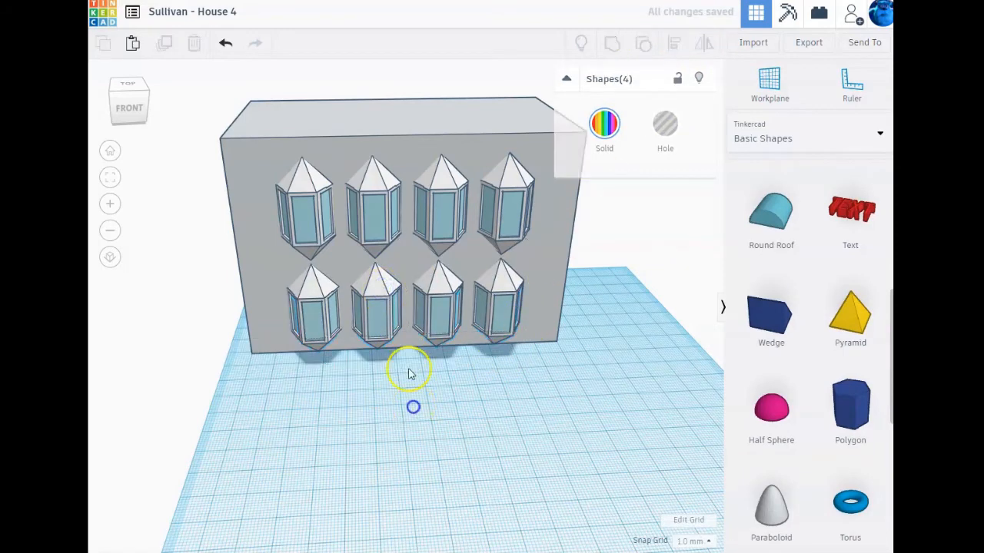
pyautogui.click(378, 299)
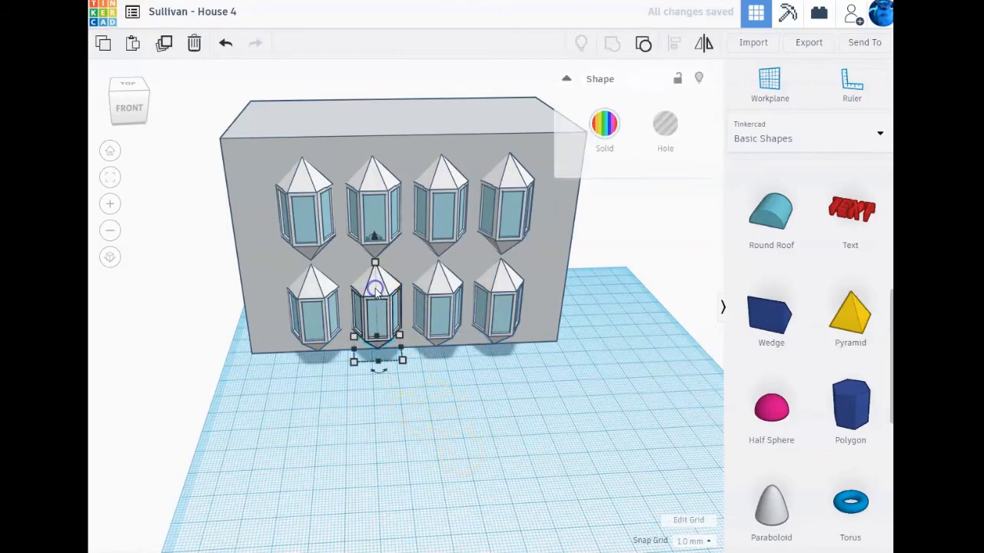
pyautogui.press('Delete')
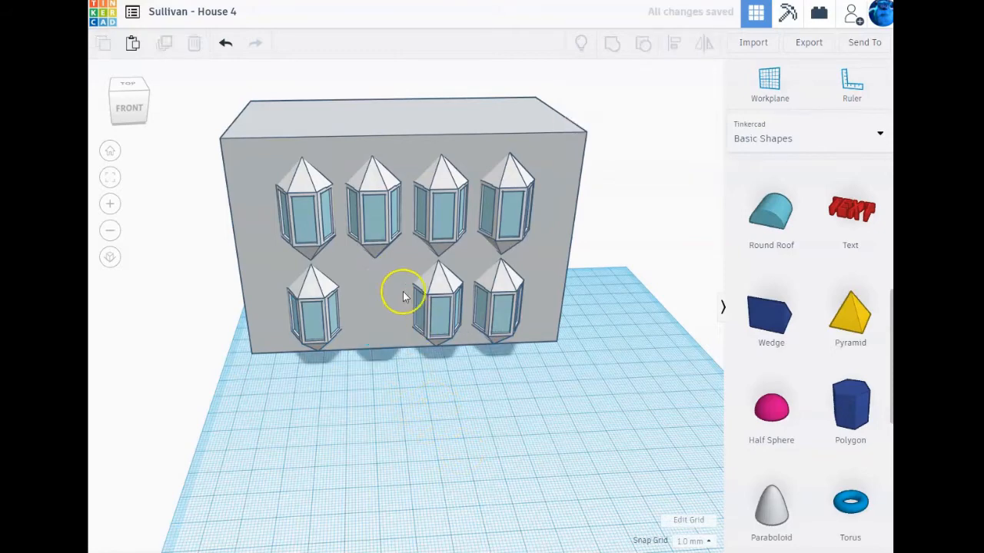
pyautogui.click(434, 290)
pyautogui.press('Delete')
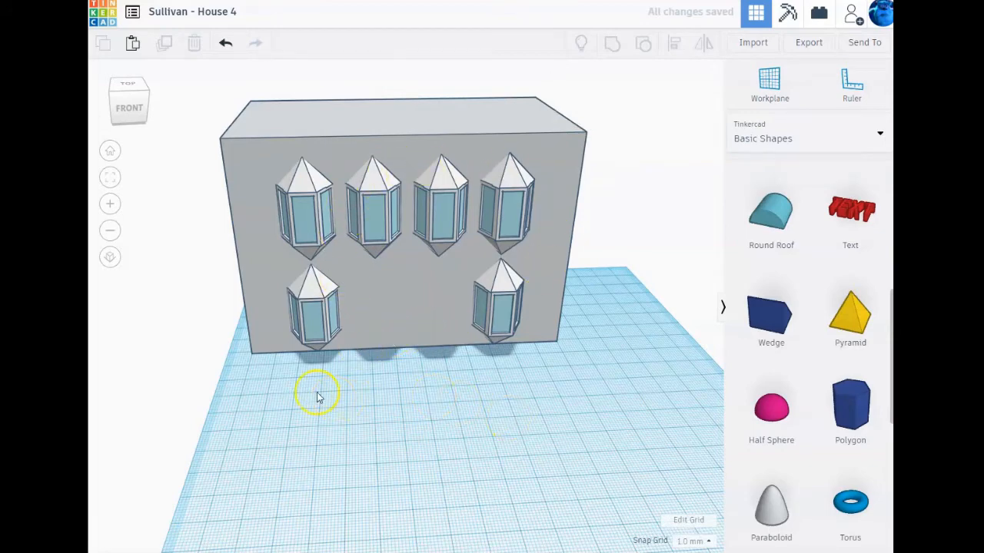
# - Group the box, the upper crystal row and the two lower crystals into one house shape
pyautogui.moveTo(301, 384); pyautogui.dragTo(531, 123)
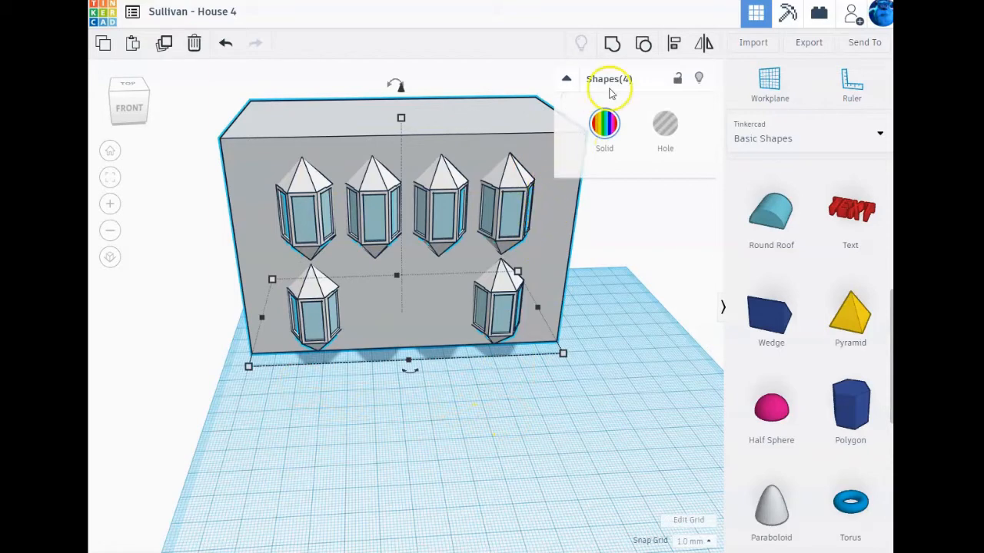
pyautogui.click(615, 46)
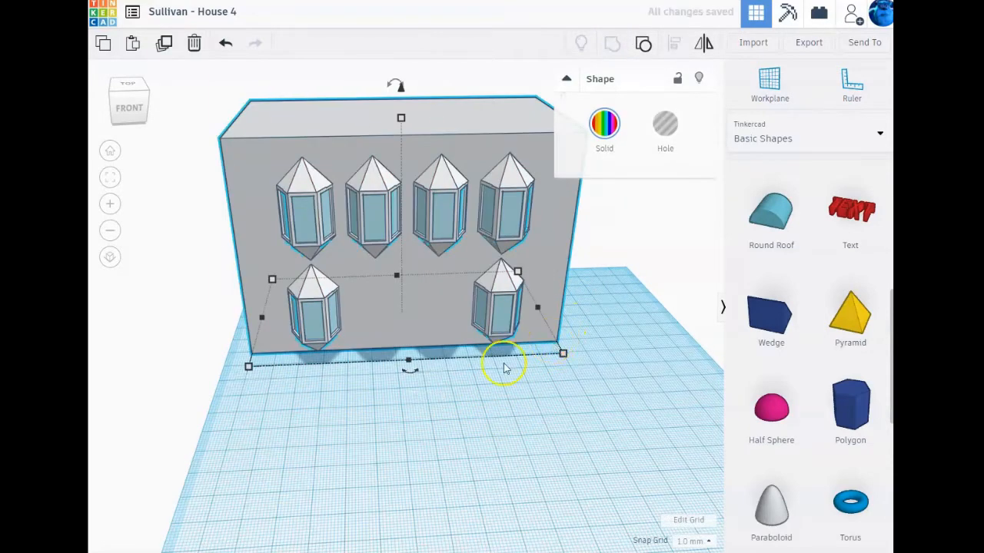
pyautogui.click(354, 422)
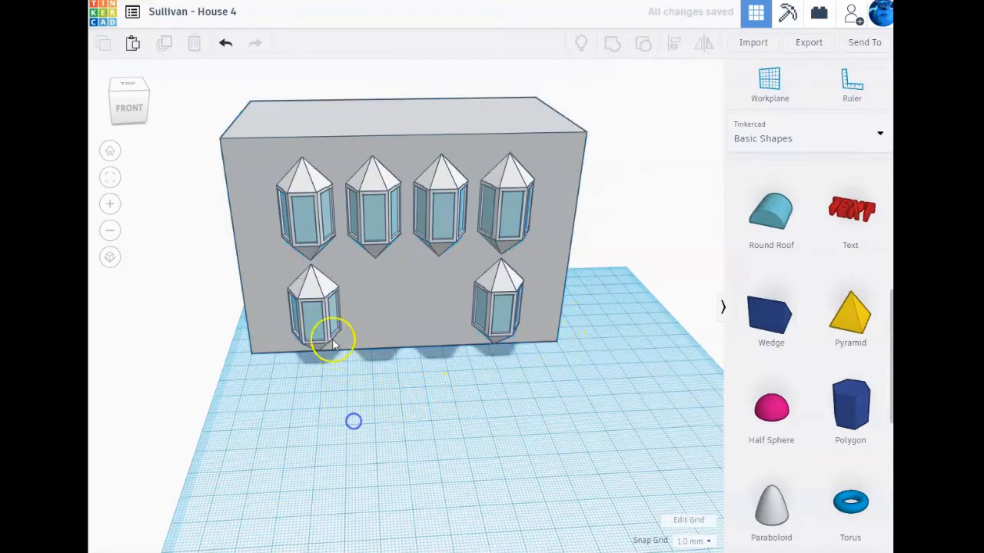
# - Select the grouped house and move it 9 mm toward the front and 3 mm sideways
pyautogui.click(318, 286)
pyautogui.click(445, 407)
pyautogui.click(501, 307)
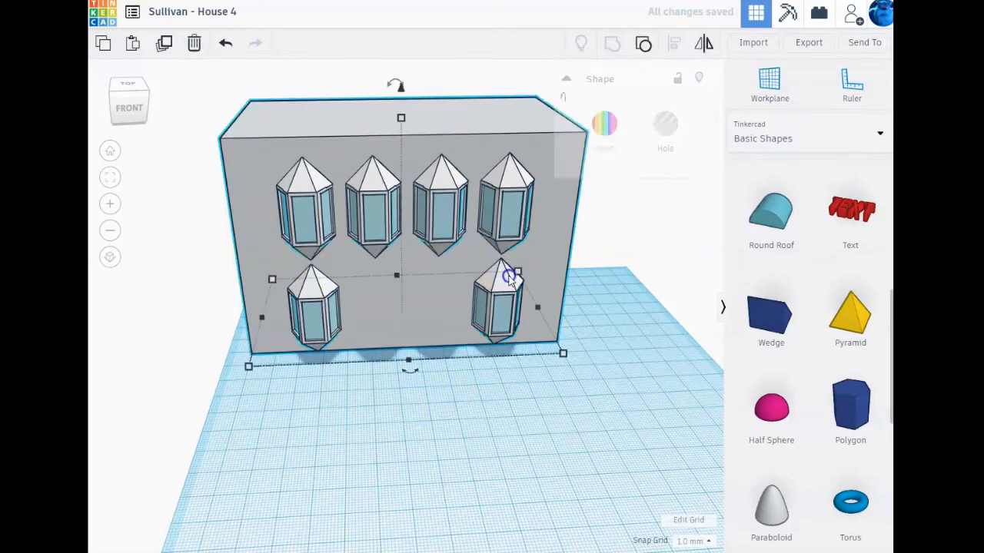
pyautogui.click(471, 402)
pyautogui.moveTo(382, 179)
pyautogui.mouseDown()
pyautogui.moveTo(395, 169)
pyautogui.moveTo(448, 230)
pyautogui.moveTo(402, 165)
pyautogui.moveTo(382, 171)
pyautogui.moveTo(389, 176)
pyautogui.mouseUp()
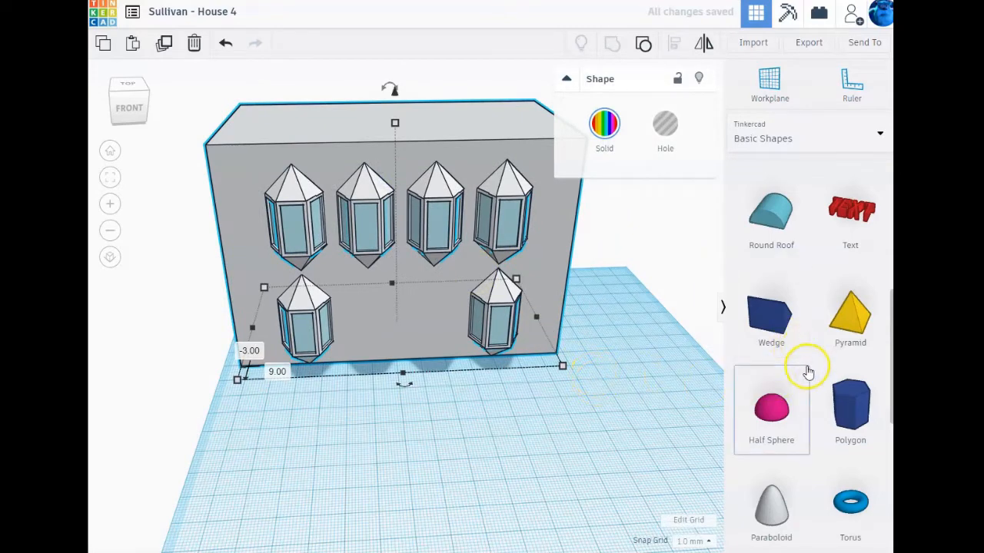
# - Place a Roof shape on the workplane in front of the house
pyautogui.scroll(-5, 807, 372)
pyautogui.scroll(3, 805, 375)
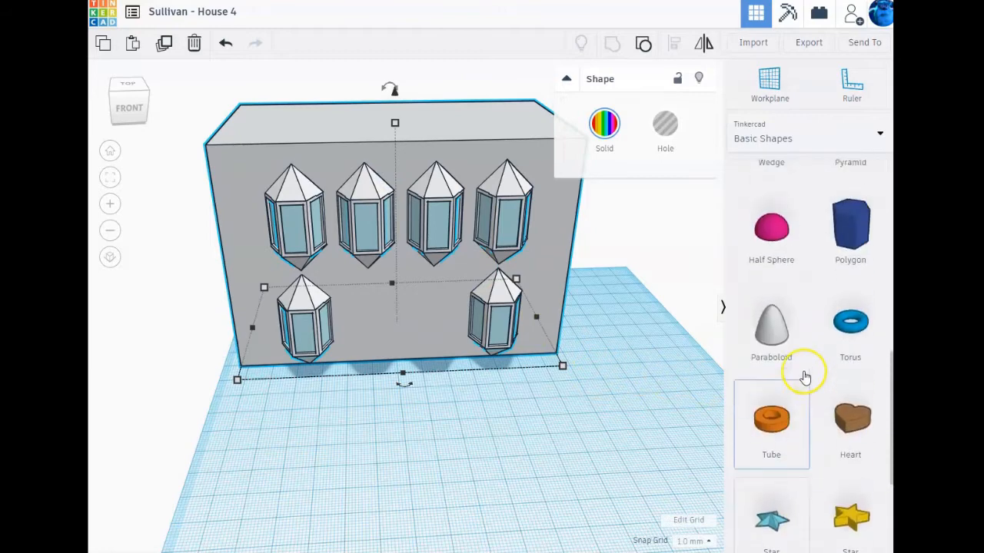
pyautogui.scroll(5, 805, 376)
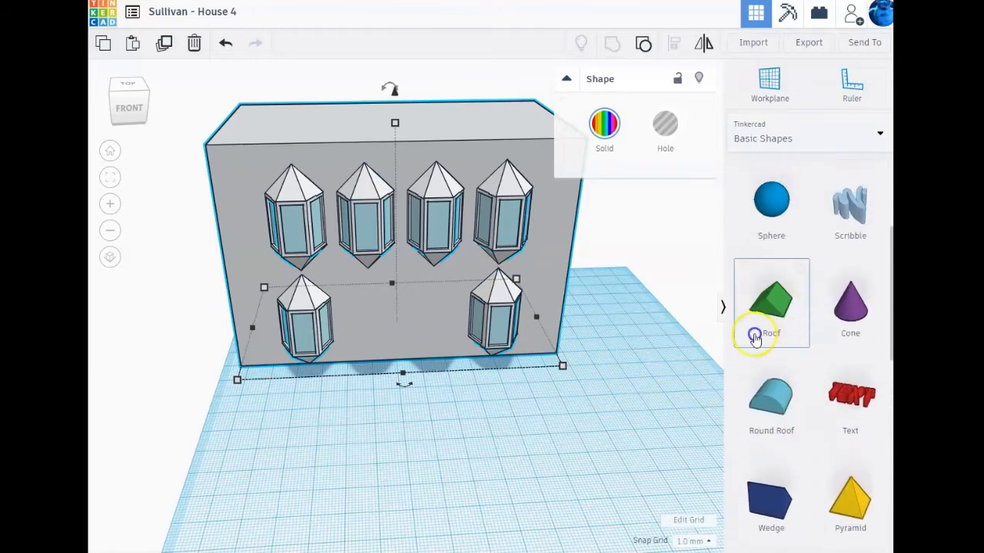
pyautogui.moveTo(755, 339); pyautogui.dragTo(300, 414)
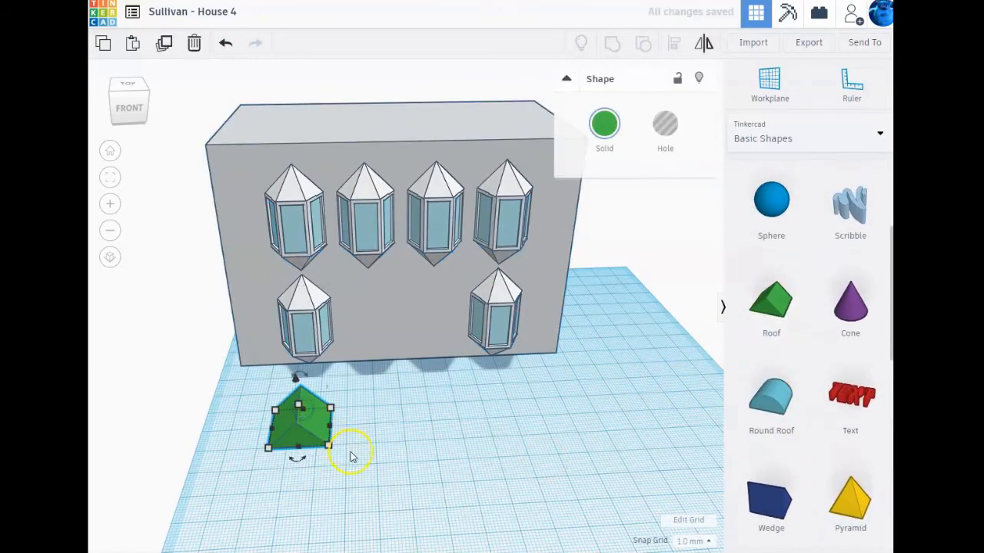
# - Stretch the roof to 140 mm wide and 80 mm deep
pyautogui.moveTo(300, 461); pyautogui.dragTo(638, 398)
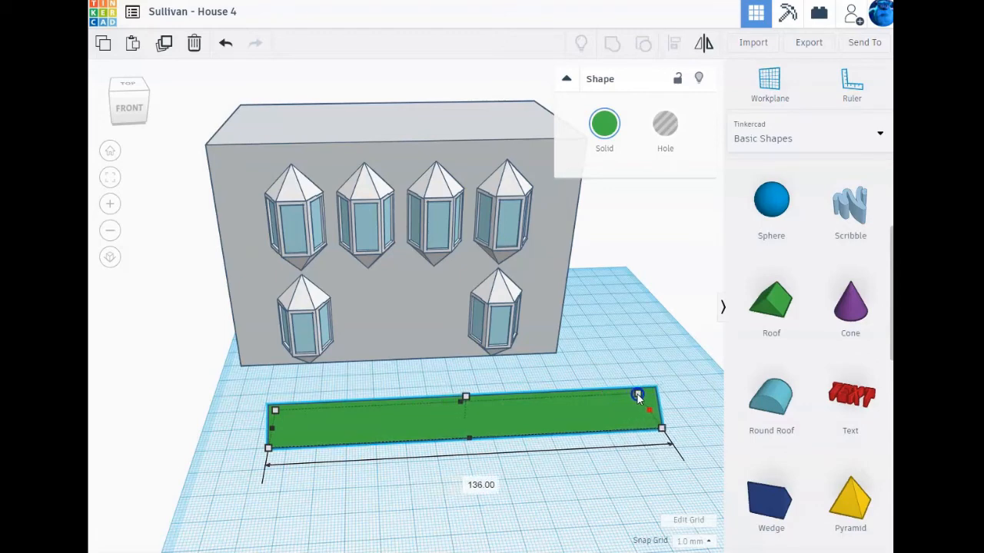
pyautogui.click(577, 423)
pyautogui.moveTo(638, 397); pyautogui.dragTo(662, 410)
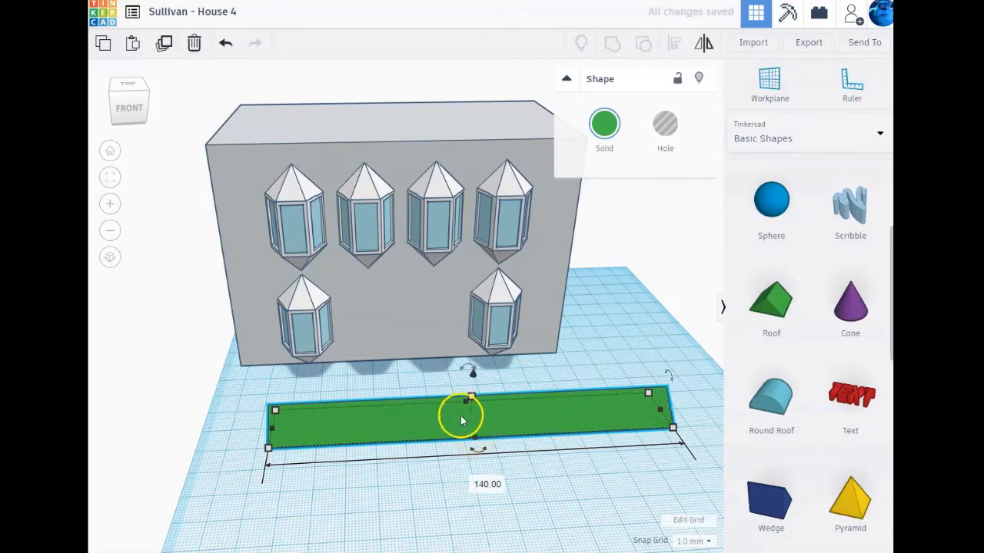
pyautogui.moveTo(461, 420); pyautogui.dragTo(424, 501)
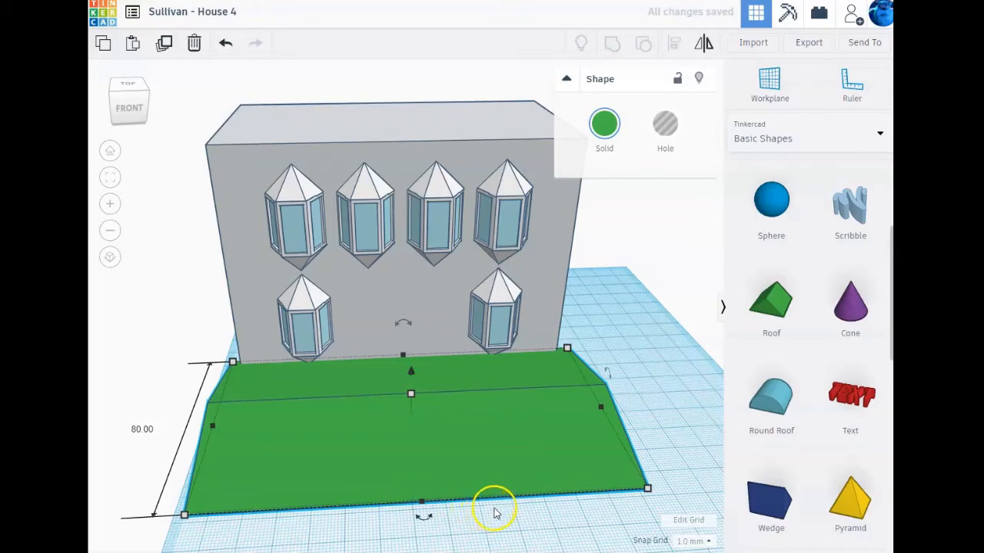
# - Measure the house's height and raise the roof 89 mm above the workplane to match it
pyautogui.click(403, 163)
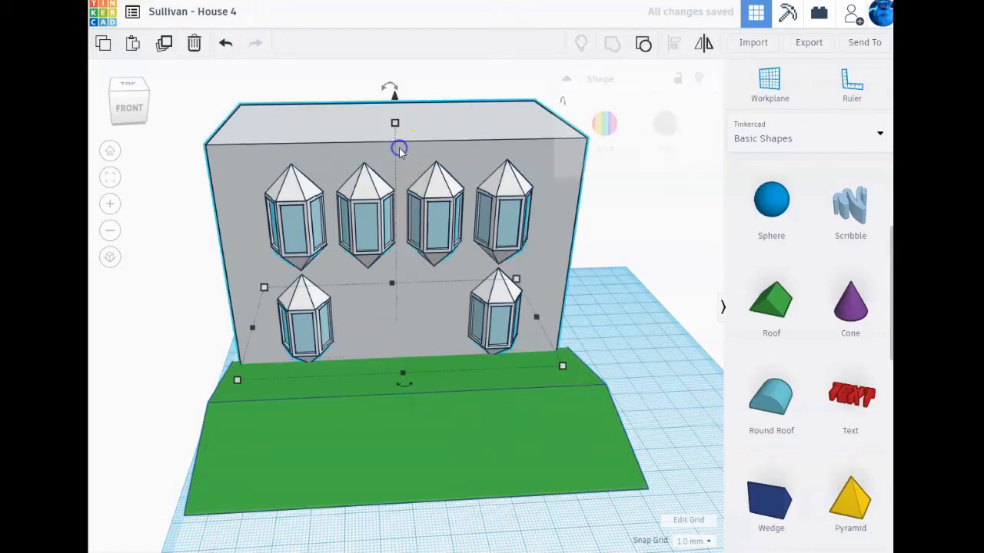
pyautogui.click(455, 233)
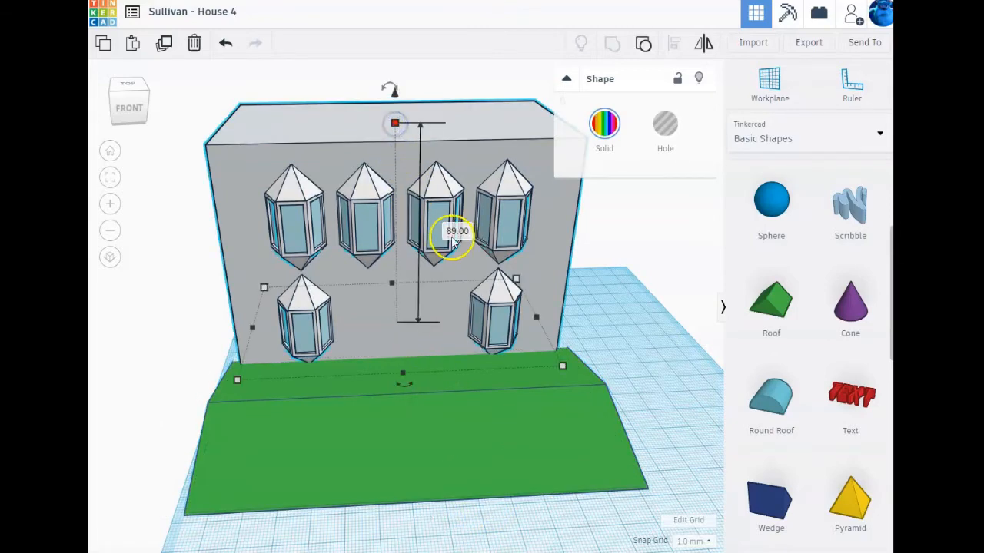
pyautogui.click(489, 427)
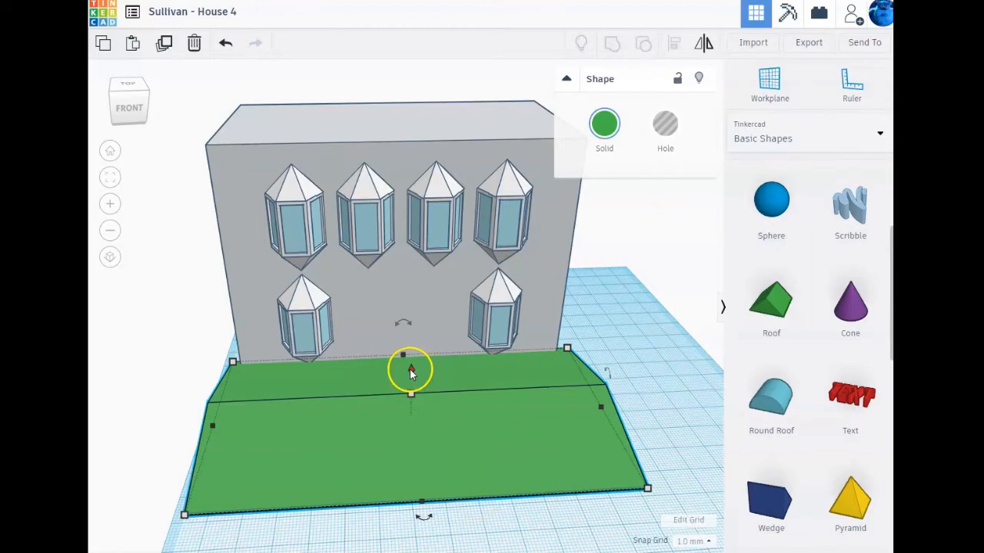
pyautogui.moveTo(411, 371); pyautogui.dragTo(388, 108)
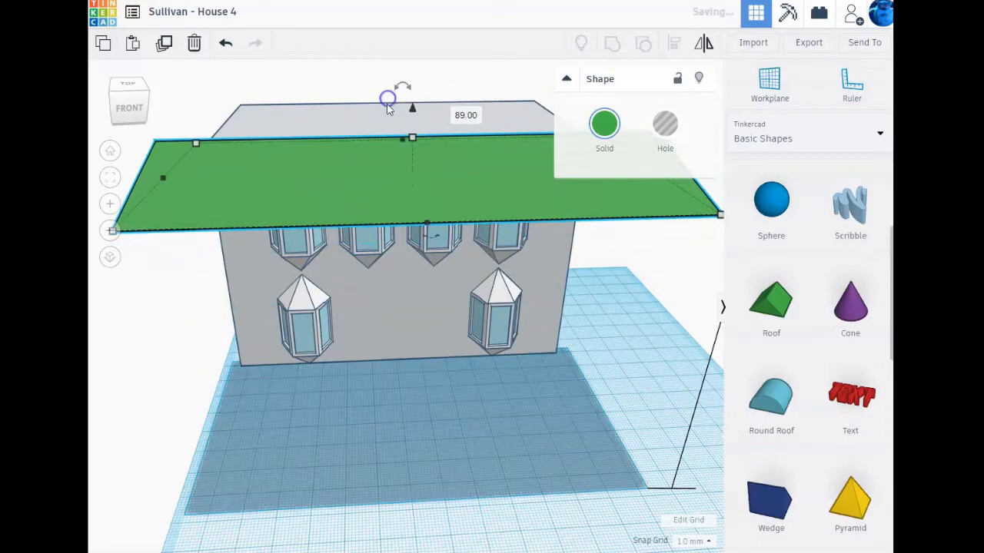
# - Align the roof and the house so they are centred on each other across both width and depth
pyautogui.scroll(-3, 468, 360)
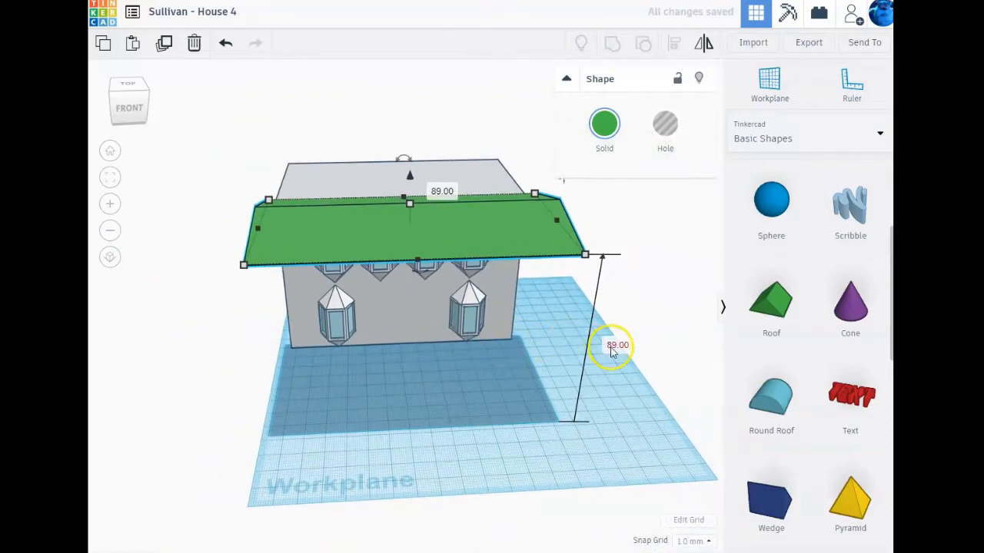
pyautogui.moveTo(320, 331); pyautogui.dragTo(384, 220, button='right')
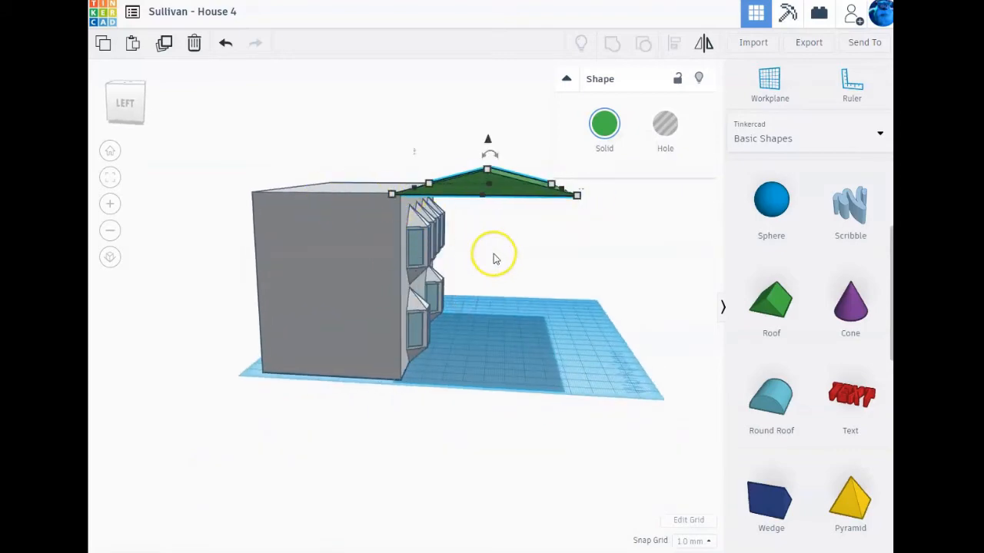
pyautogui.moveTo(494, 257); pyautogui.dragTo(326, 462, button='right')
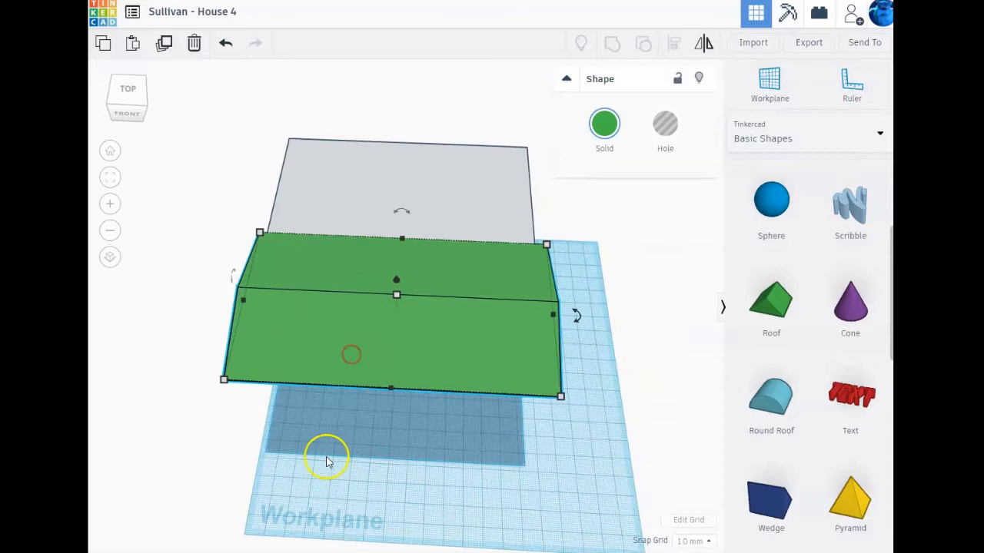
pyautogui.keyDown('shift'); pyautogui.click(388, 166); pyautogui.keyUp('shift')
pyautogui.click(673, 43)
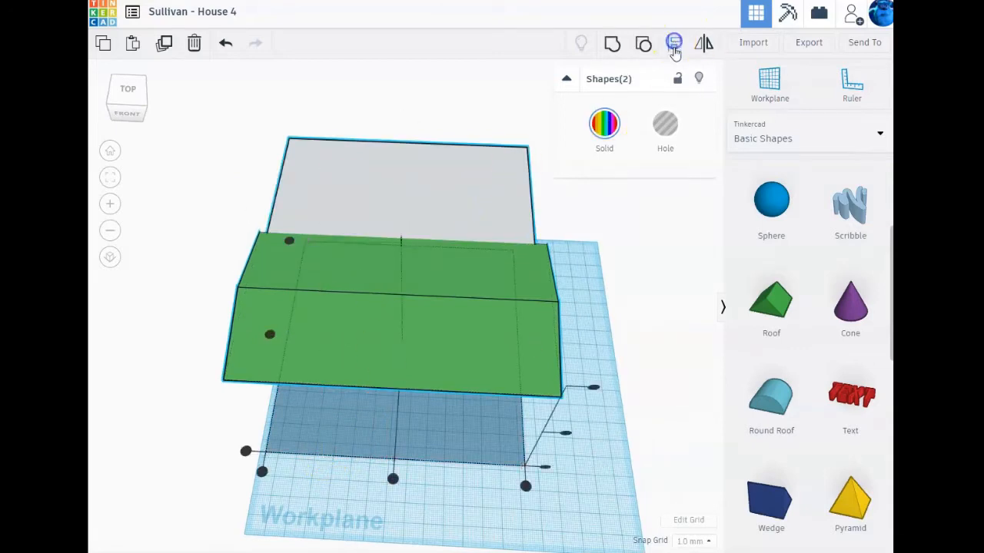
pyautogui.click(392, 481)
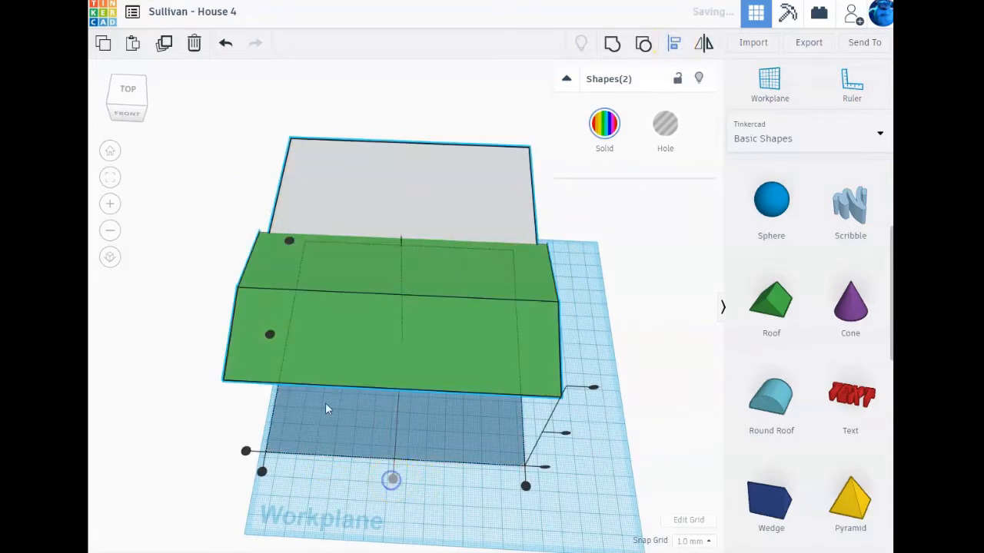
pyautogui.click(269, 336)
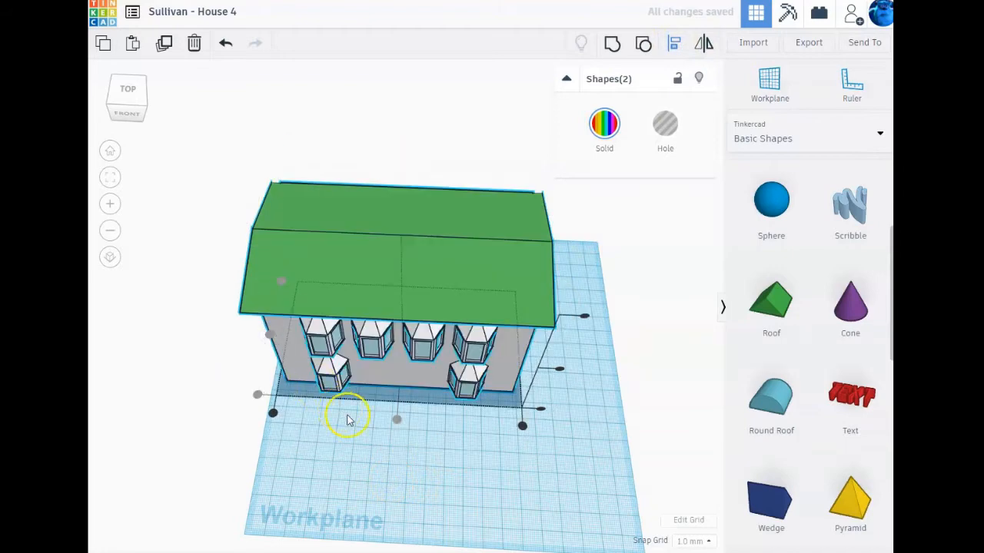
# - Check the roof's overhang from the side of the house and shift only the roof 4 mm toward the back
pyautogui.moveTo(355, 431); pyautogui.dragTo(523, 380, button='right')
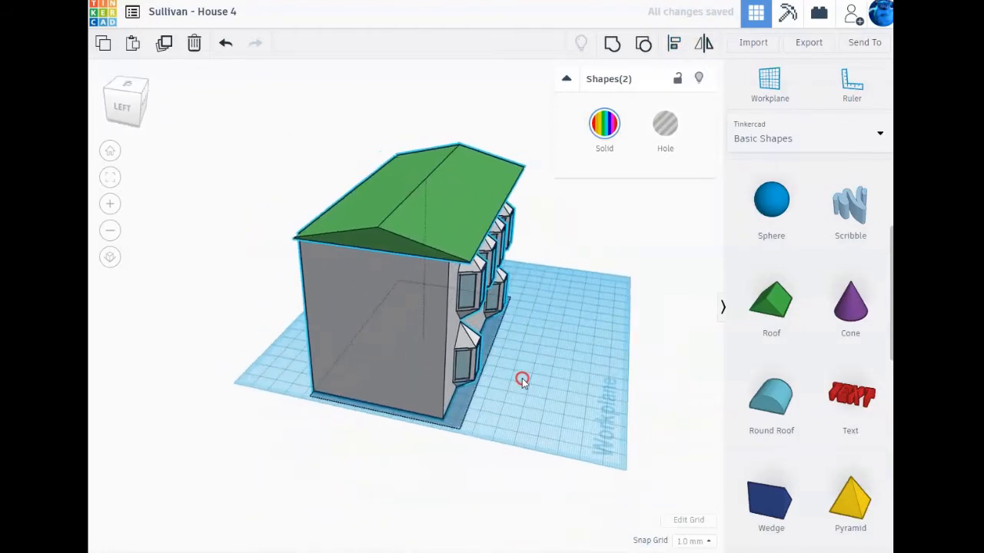
pyautogui.click(486, 283)
pyautogui.moveTo(538, 328); pyautogui.dragTo(570, 318, button='right')
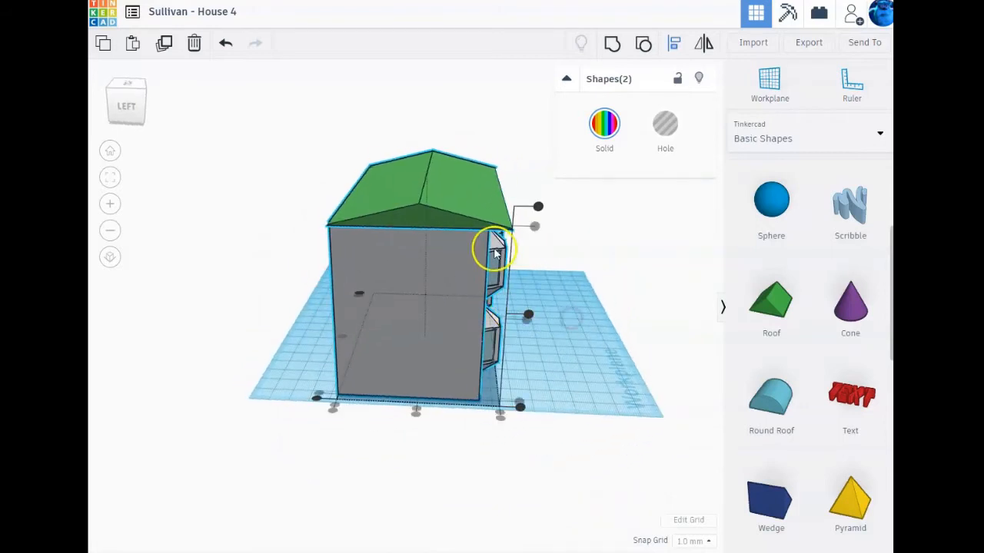
pyautogui.click(480, 198)
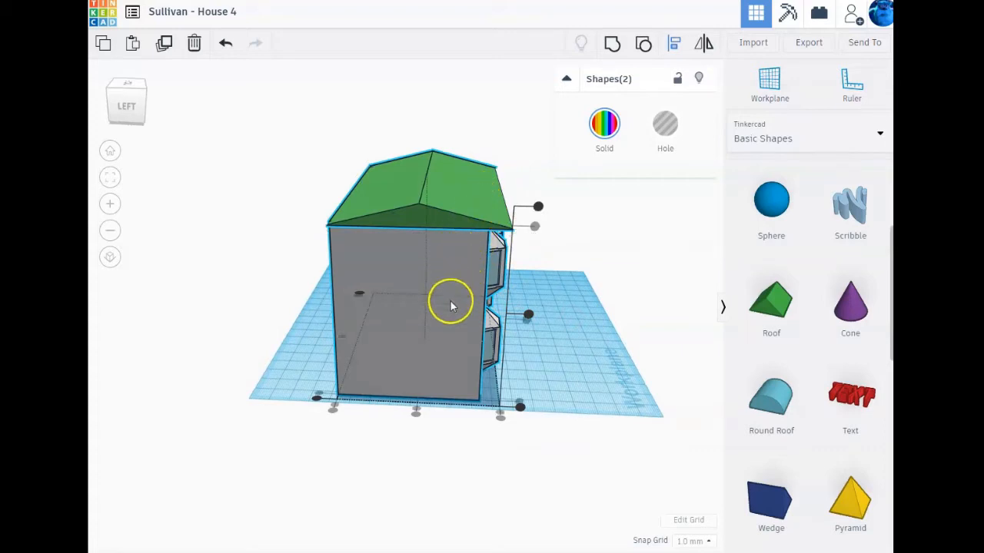
pyautogui.click(447, 333)
pyautogui.click(415, 340)
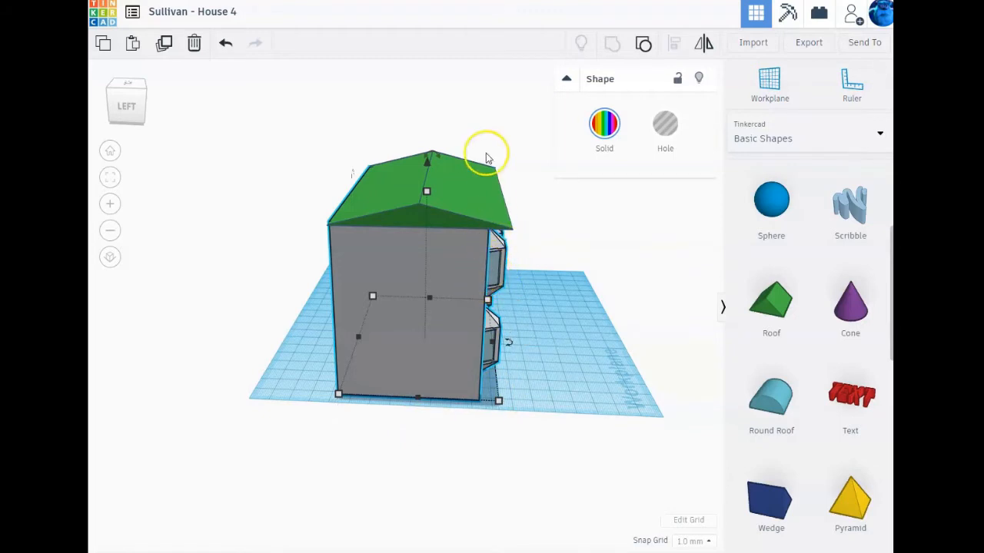
pyautogui.click(448, 187)
pyautogui.moveTo(538, 299); pyautogui.dragTo(527, 283, button='right')
pyautogui.moveTo(519, 242); pyautogui.dragTo(543, 308, button='right')
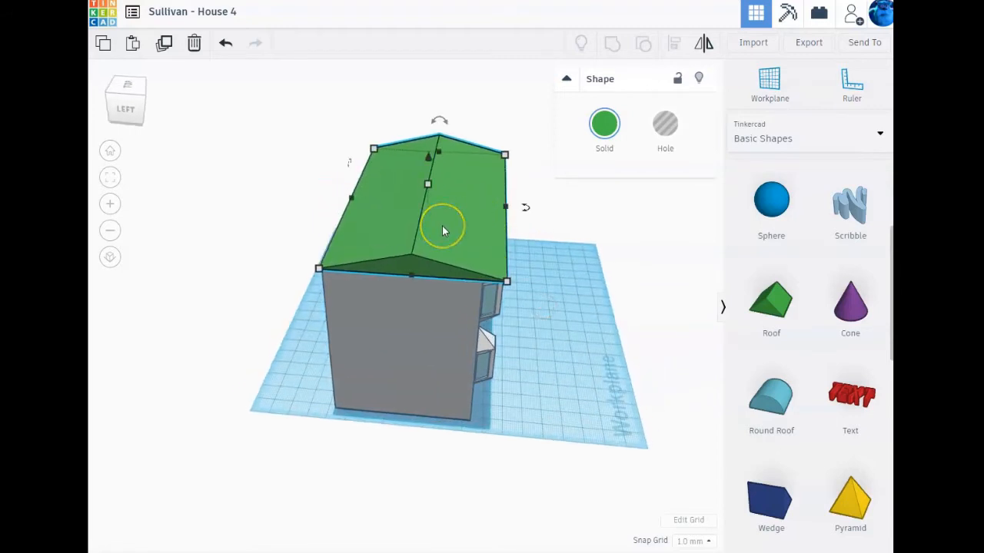
pyautogui.press('Left')
pyautogui.press('Left')
pyautogui.press('Left')
pyautogui.press('Left')
# - Change the roof's colour from the presets to dark grey
pyautogui.moveTo(445, 232); pyautogui.dragTo(410, 330, button='right')
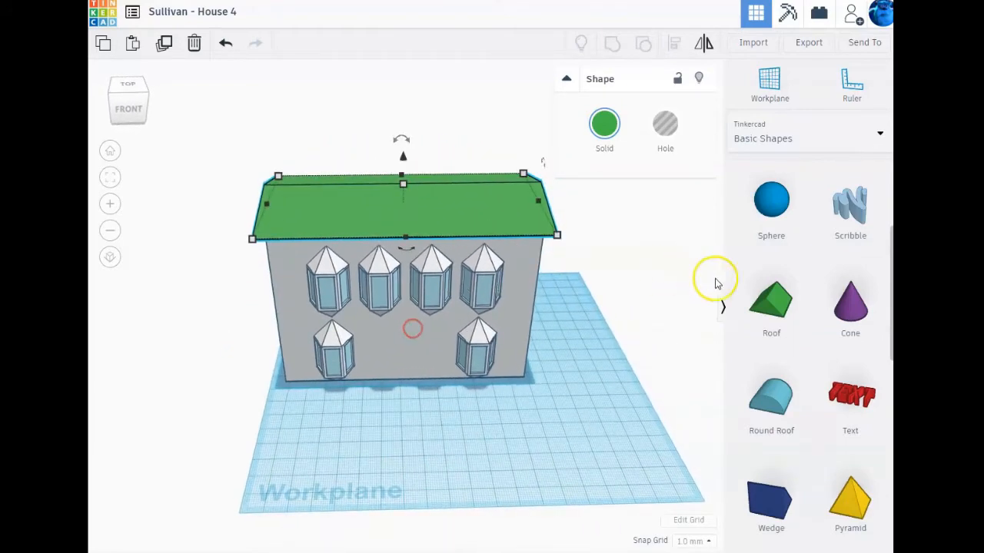
pyautogui.click(604, 123)
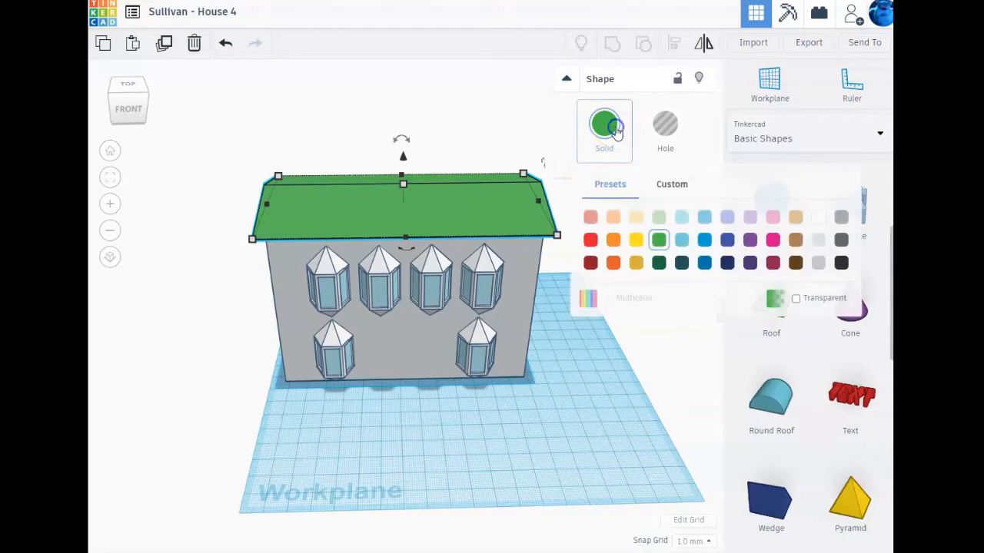
pyautogui.click(841, 243)
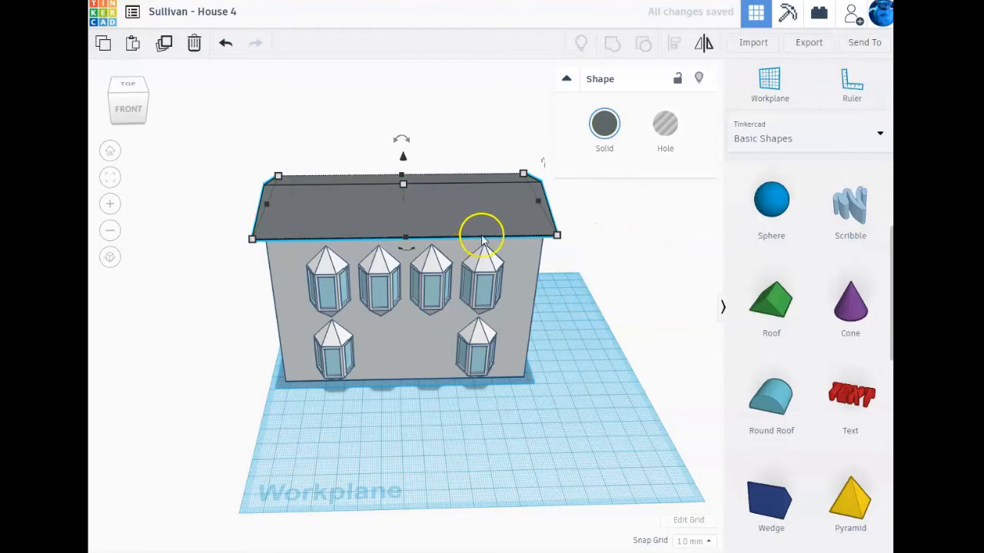
pyautogui.moveTo(471, 397); pyautogui.dragTo(365, 373, button='right')
pyautogui.moveTo(365, 372); pyautogui.dragTo(449, 184)
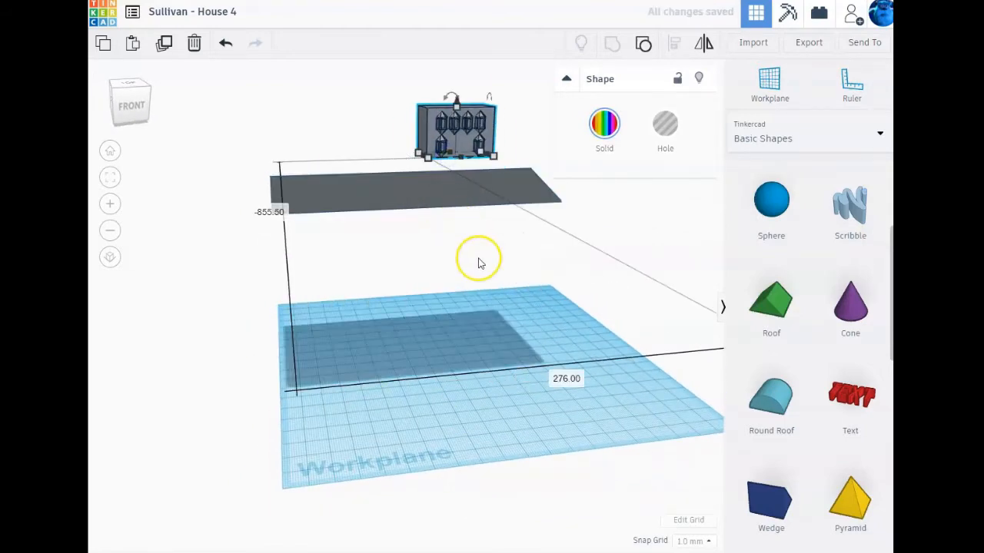
pyautogui.hotkey('ctrl', 'z')
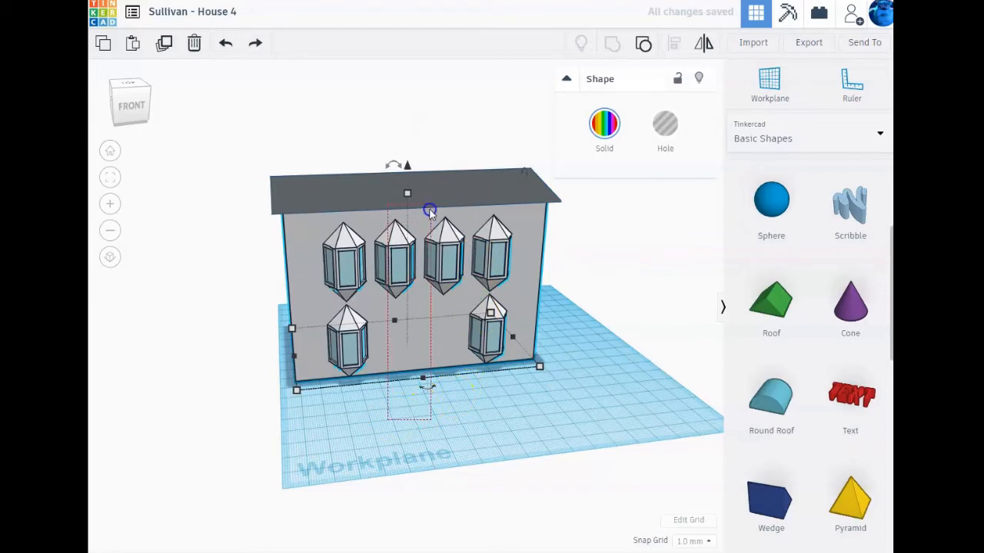
# - Group the house with its roof and move the group 51.5 mm toward the back and 1 mm sideways
pyautogui.keyDown('shift'); pyautogui.click(432, 182); pyautogui.keyUp('shift')
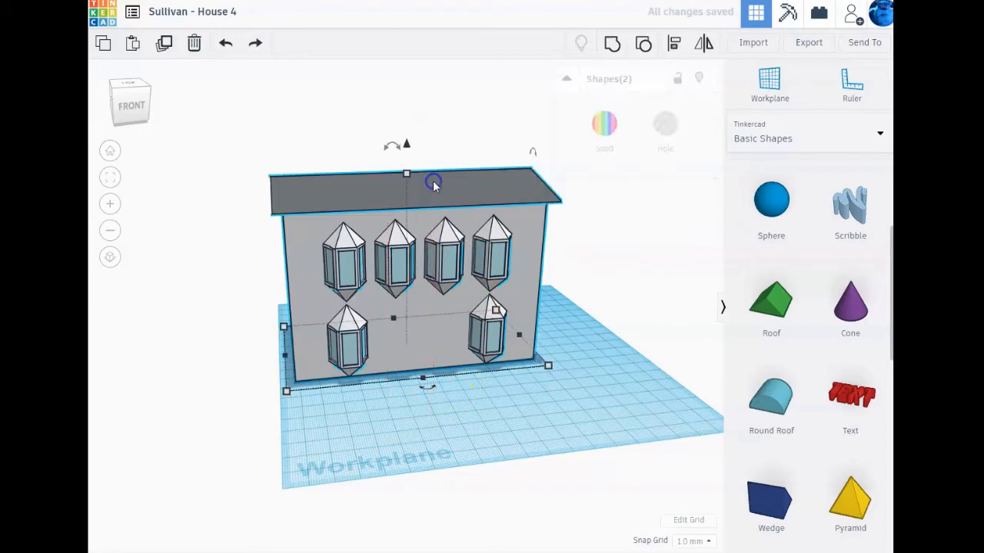
pyautogui.click(612, 48)
pyautogui.moveTo(441, 329); pyautogui.dragTo(408, 298)
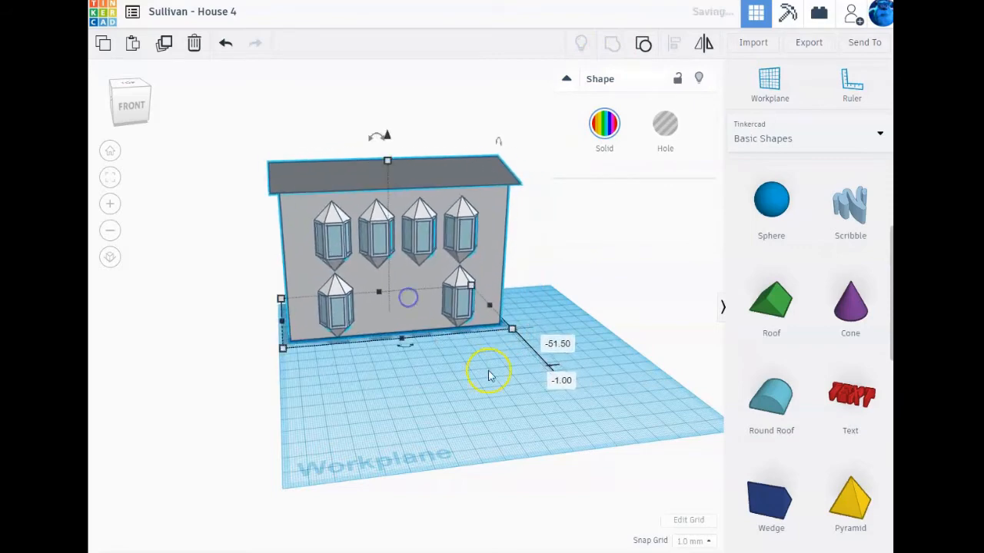
# - Place a red Box on the workplane in front of the house and set its height to 2 mm
pyautogui.moveTo(583, 409)
pyautogui.mouseDown(button='right')
pyautogui.moveTo(576, 432)
pyautogui.moveTo(570, 419)
pyautogui.mouseUp(button='right')
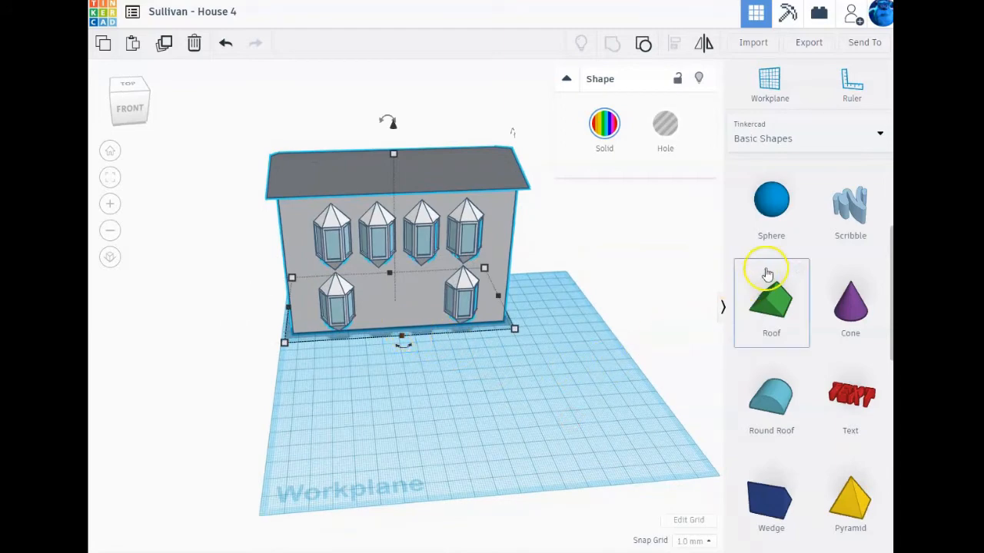
pyautogui.scroll(3, 776, 269)
pyautogui.moveTo(781, 304); pyautogui.dragTo(381, 343)
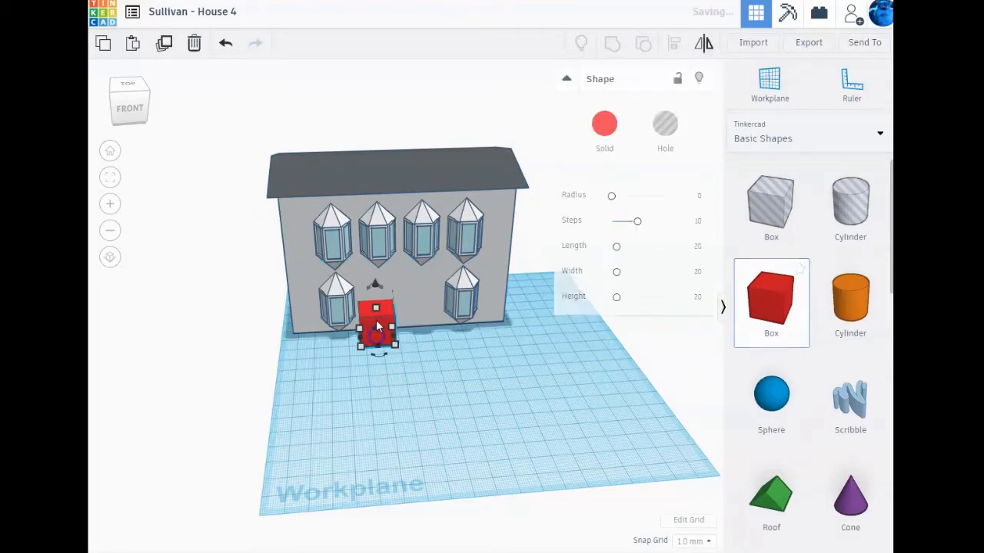
pyautogui.click(110, 178)
pyautogui.scroll(-6, 519, 357)
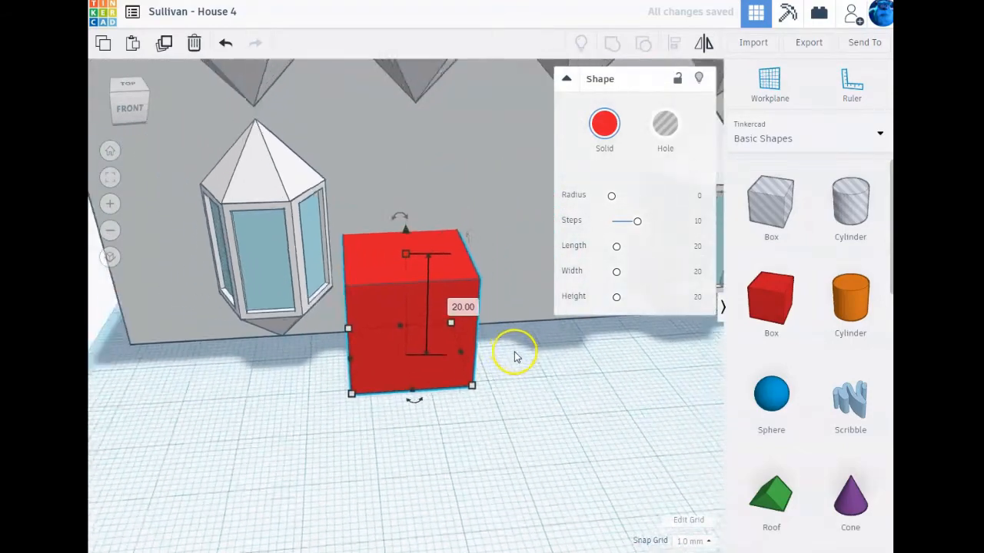
pyautogui.scroll(-1, 515, 330)
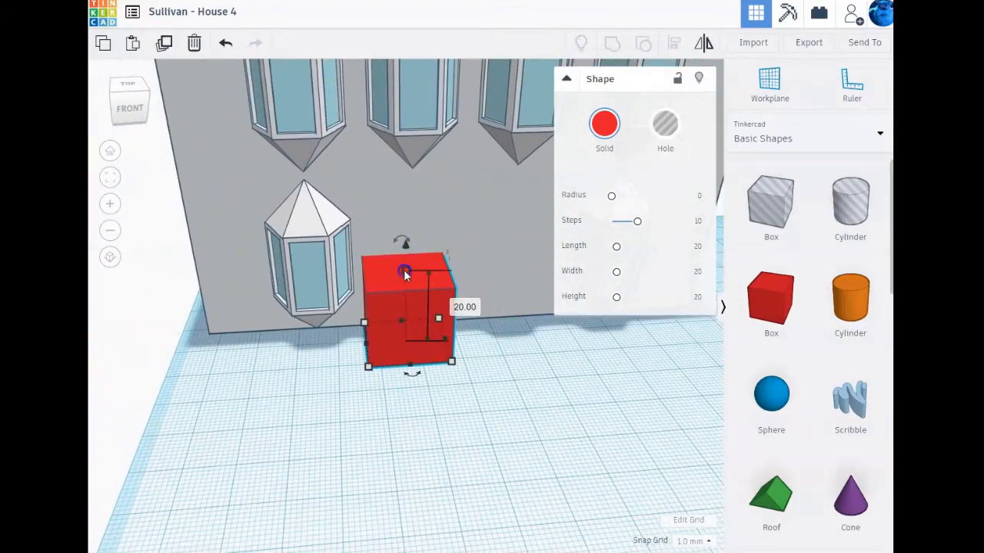
pyautogui.click(464, 306)
pyautogui.write('2')
pyautogui.press('Return')
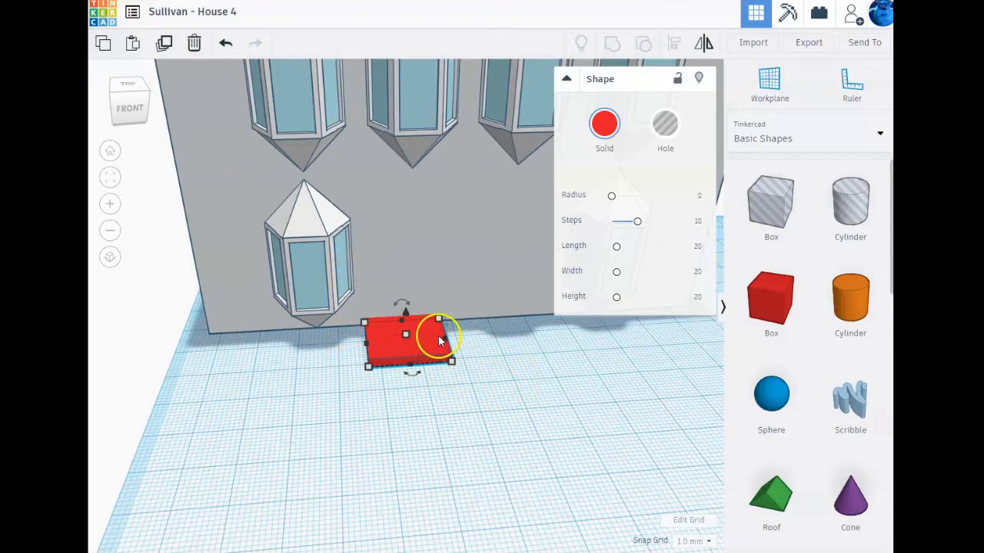
# - Stretch the flat red box along the house front to 53 mm wide, between the two lower crystals
pyautogui.scroll(-2, 530, 336)
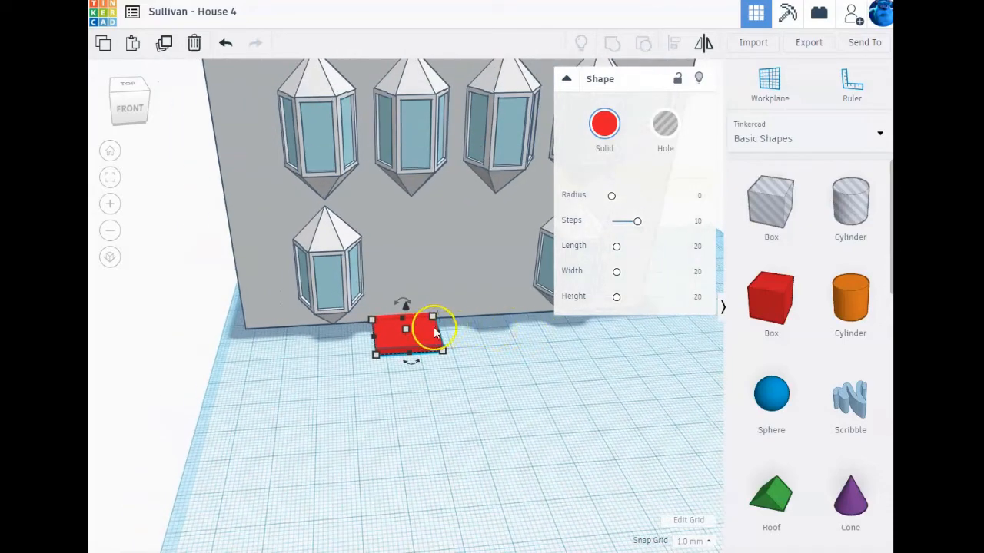
pyautogui.moveTo(435, 330); pyautogui.dragTo(532, 313)
pyautogui.moveTo(586, 388); pyautogui.dragTo(546, 379, button='right')
pyautogui.click(541, 346)
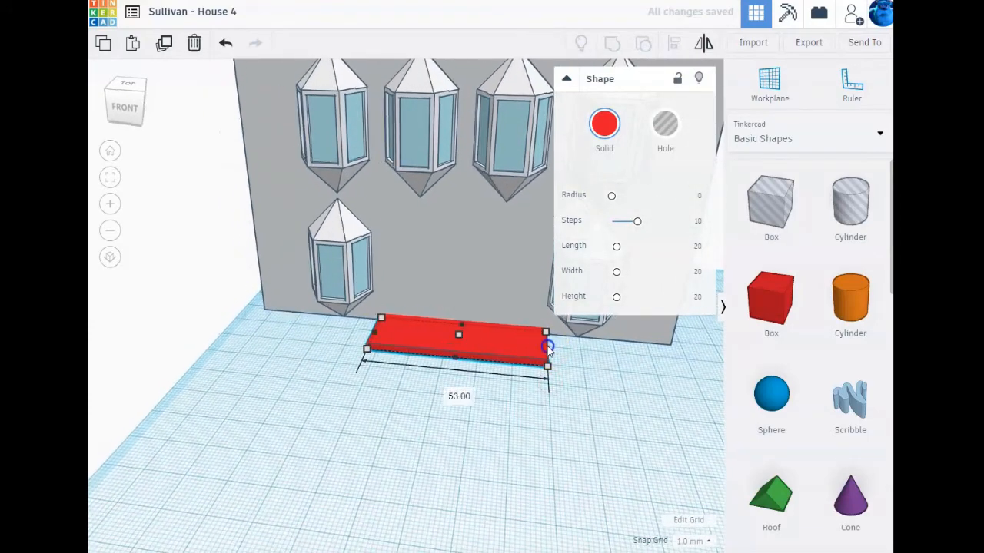
# - Set the flat red box's width to 50 mm and stretch its front edge outward from the house to form a deeper entrance base
pyautogui.moveTo(547, 348); pyautogui.dragTo(541, 348)
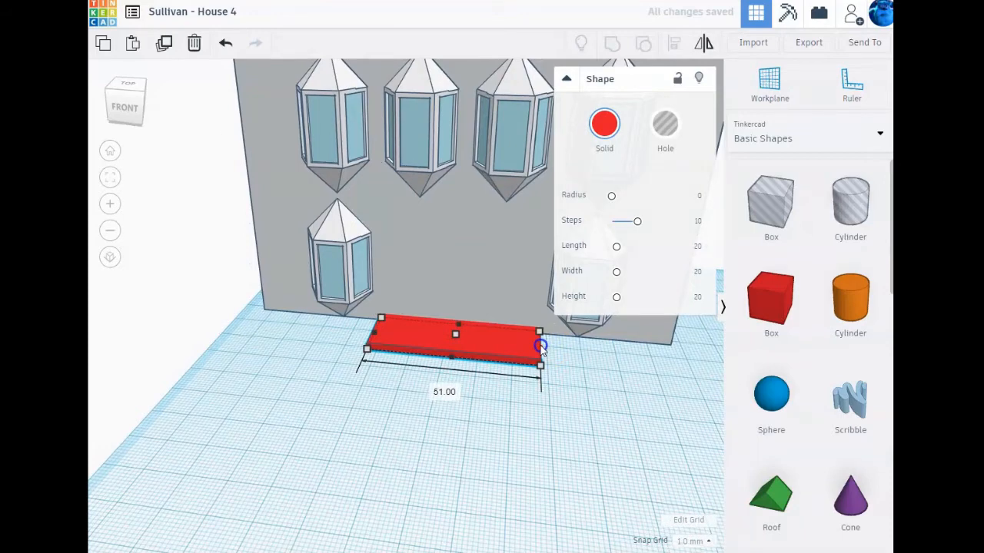
pyautogui.click(454, 391)
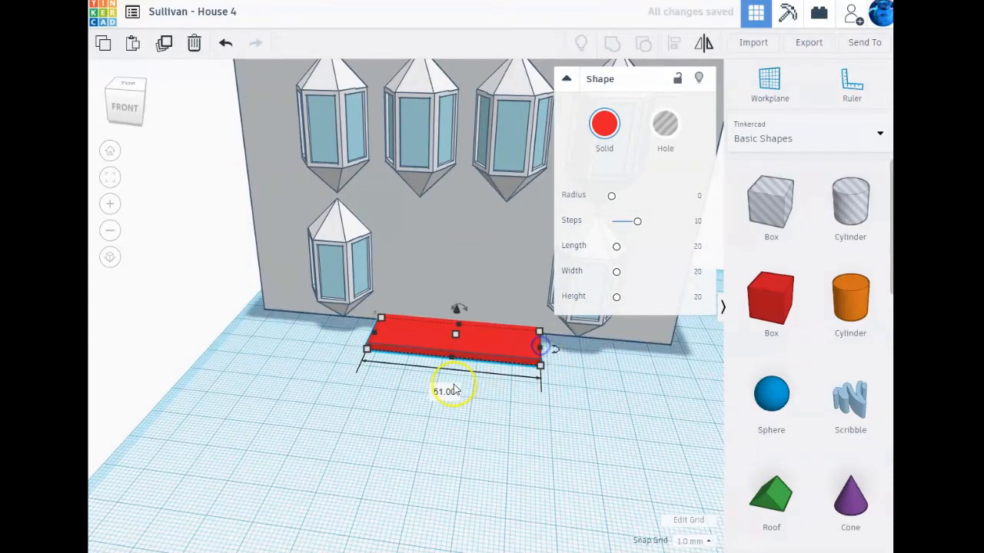
pyautogui.press('Return')
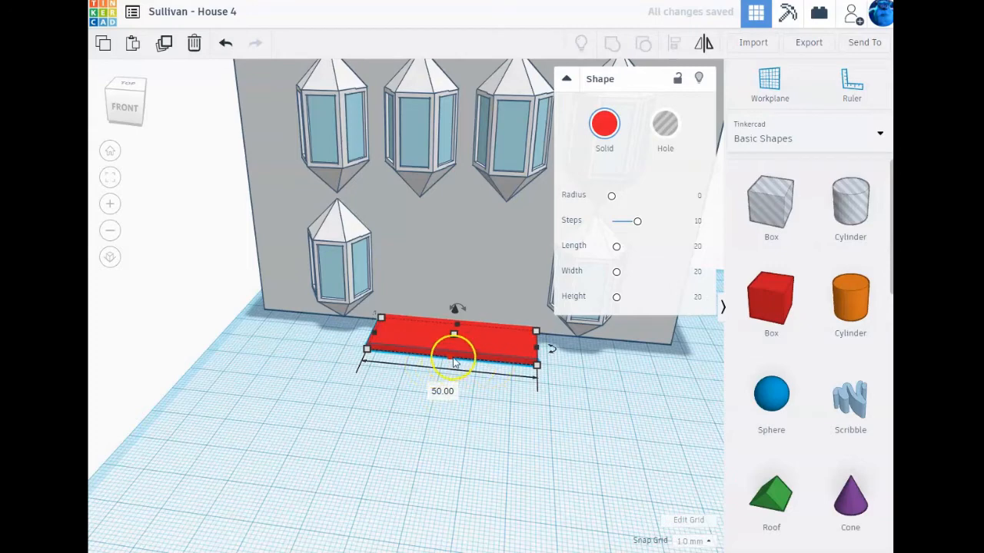
pyautogui.moveTo(454, 362); pyautogui.dragTo(435, 412)
pyautogui.moveTo(407, 468); pyautogui.dragTo(426, 459, button='right')
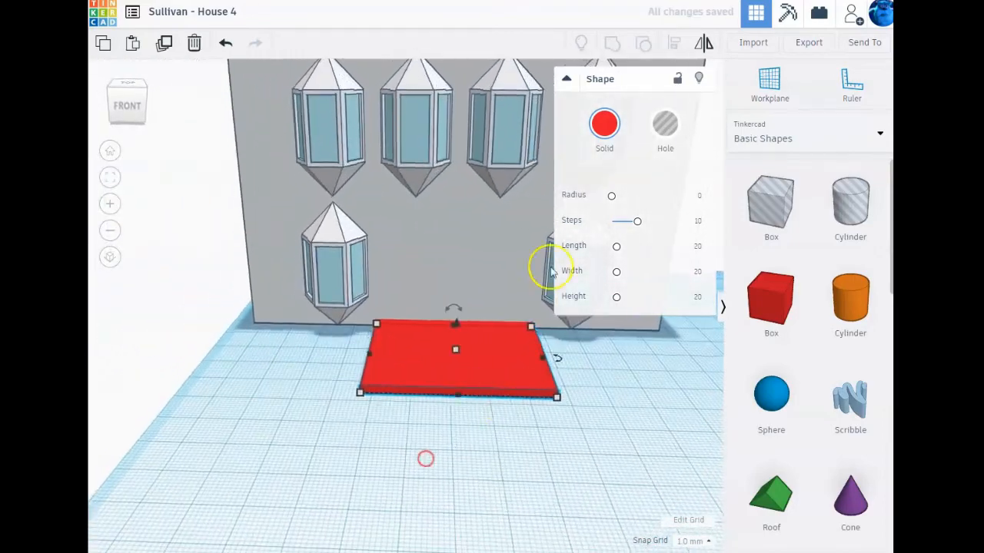
# - Try the dark grey preset and then a light grey preset on the entrance base
pyautogui.click(602, 127)
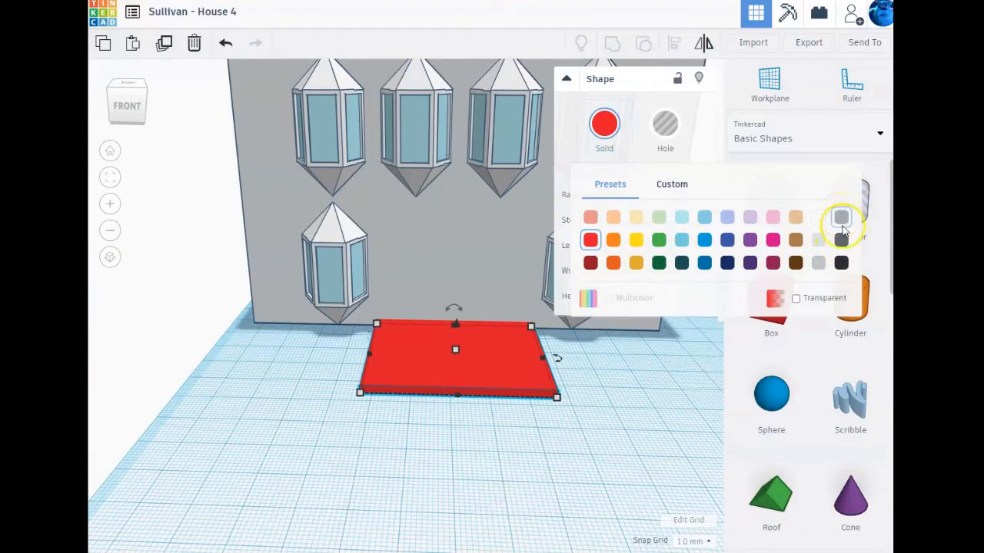
pyautogui.click(843, 239)
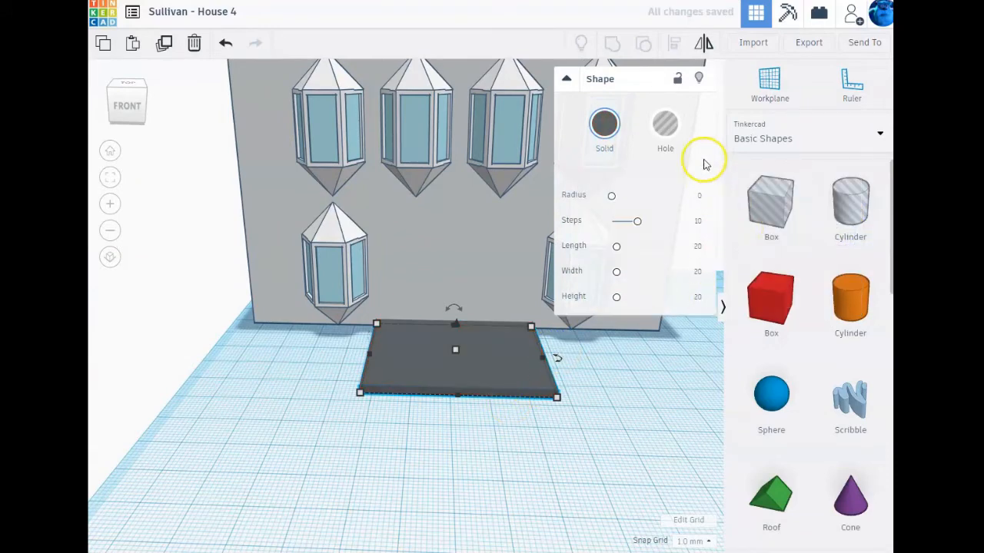
pyautogui.click(606, 132)
pyautogui.click(833, 248)
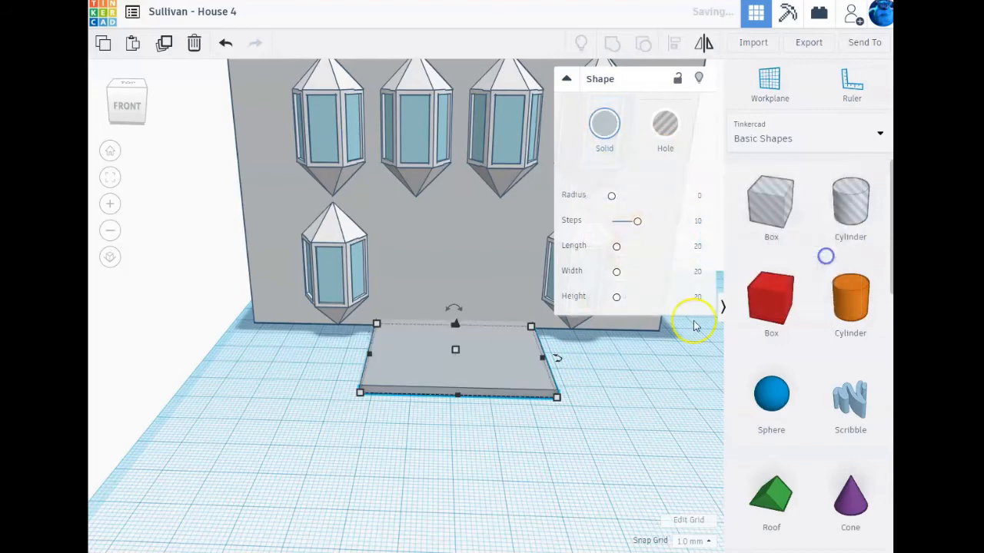
# - Recolour the entrance base with the medium grey preset that matches the house walls
pyautogui.moveTo(500, 459); pyautogui.dragTo(501, 411, button='right')
pyautogui.click(601, 134)
pyautogui.click(840, 218)
pyautogui.click(490, 387)
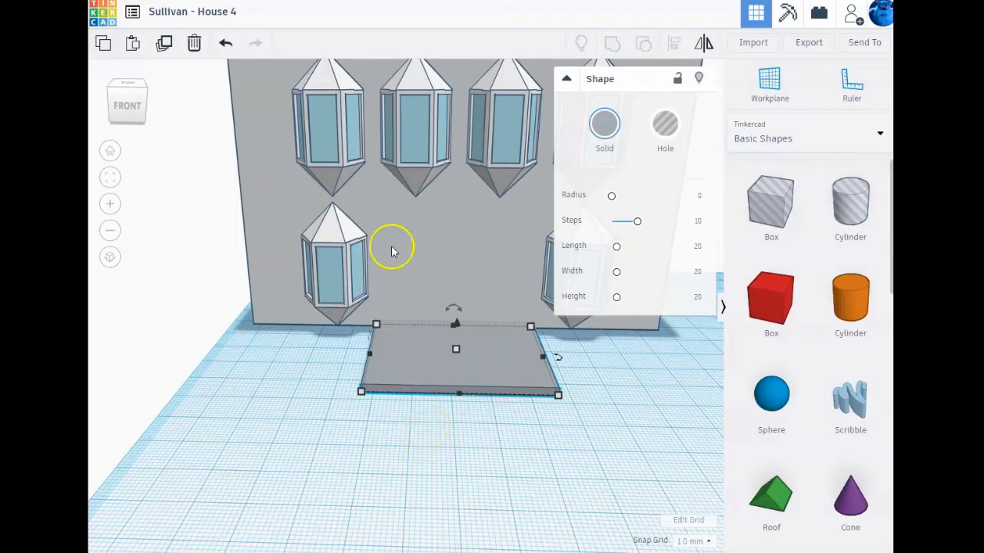
# - Select the house and the entrance base together and align their centres across the house's width
pyautogui.moveTo(237, 135); pyautogui.dragTo(500, 476)
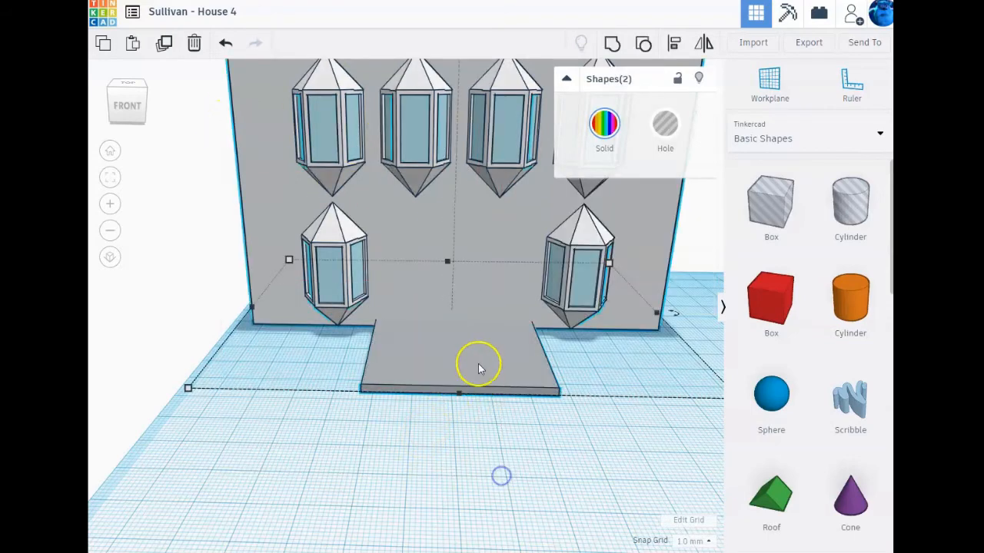
pyautogui.click(672, 45)
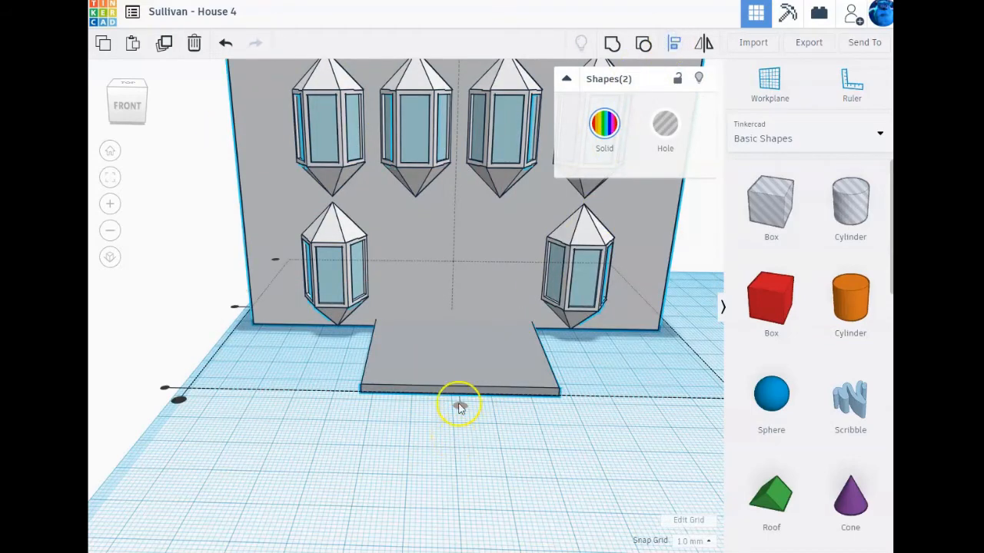
pyautogui.click(458, 407)
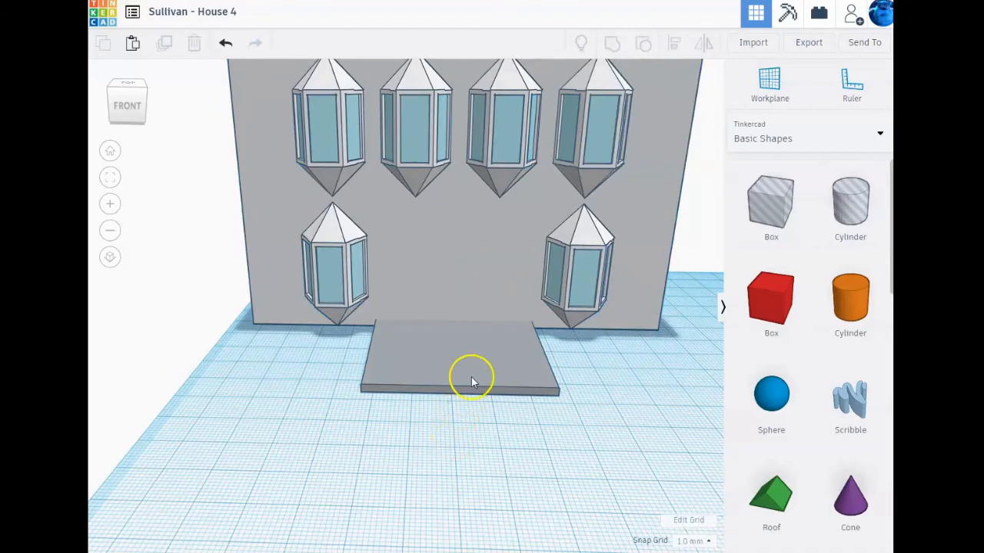
# - Group the entrance base with the house, keeping their separate colours
pyautogui.click(472, 378)
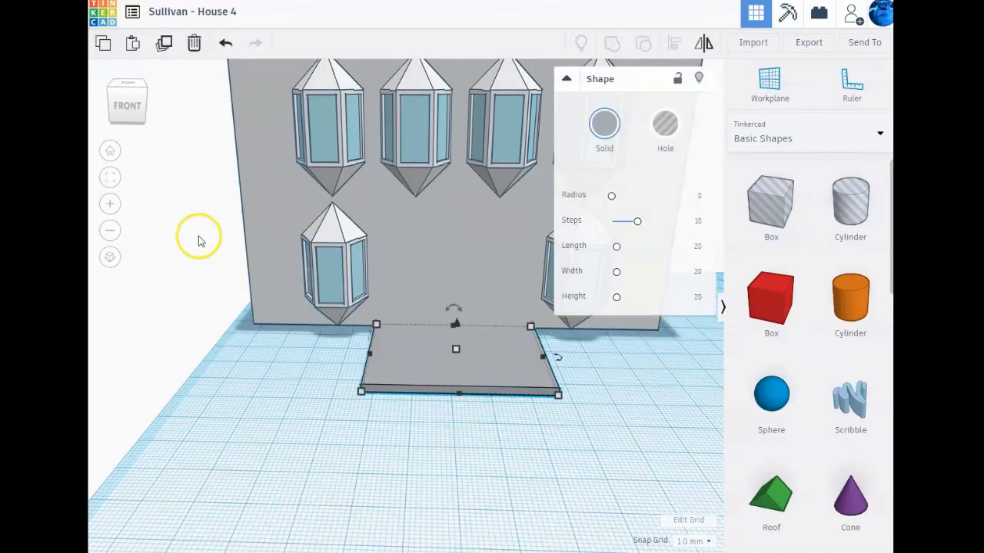
pyautogui.moveTo(198, 238); pyautogui.dragTo(577, 461)
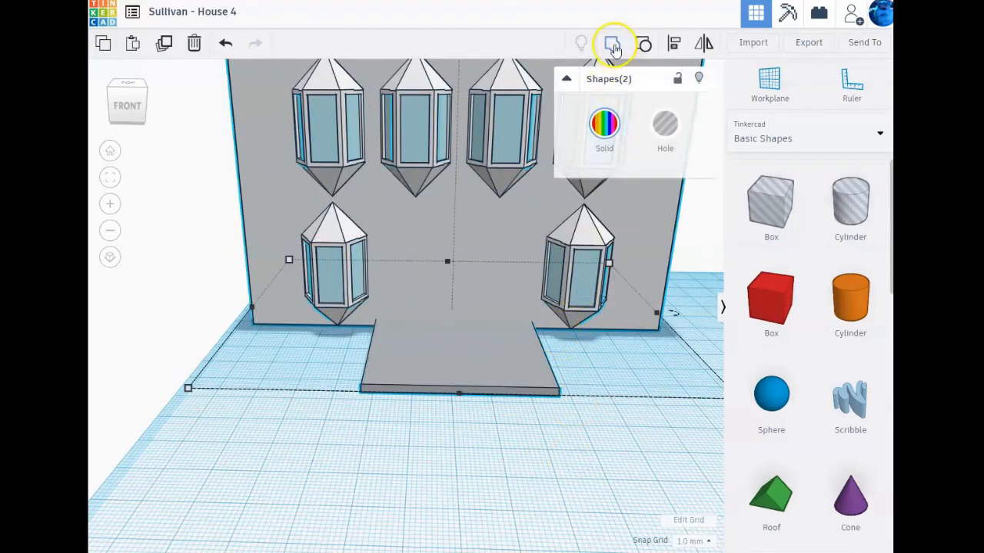
pyautogui.click(613, 43)
pyautogui.moveTo(431, 448)
pyautogui.mouseDown(button='right')
pyautogui.moveTo(641, 444)
pyautogui.moveTo(432, 466)
pyautogui.moveTo(411, 457)
pyautogui.moveTo(420, 457)
pyautogui.mouseUp(button='right')
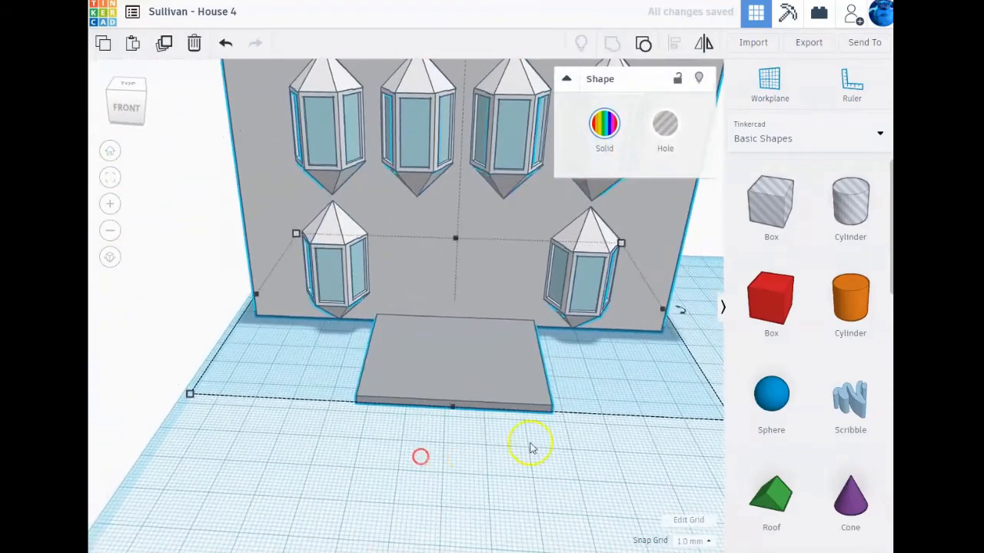
pyautogui.click(467, 371)
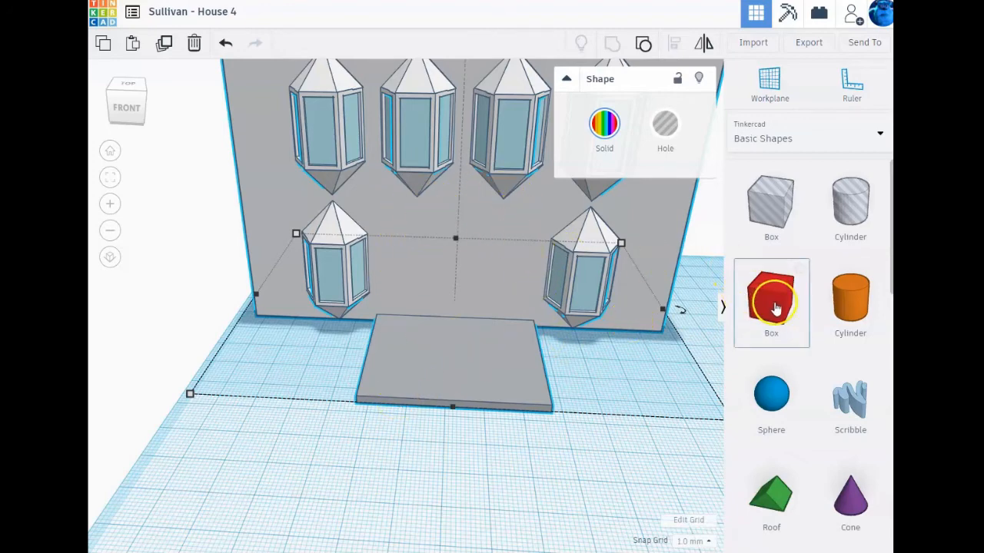
# - Place a red Box on the workplane in front of the entrance base and set its width, depth and height to 3 mm
pyautogui.moveTo(727, 311); pyautogui.dragTo(352, 448)
pyautogui.moveTo(391, 481)
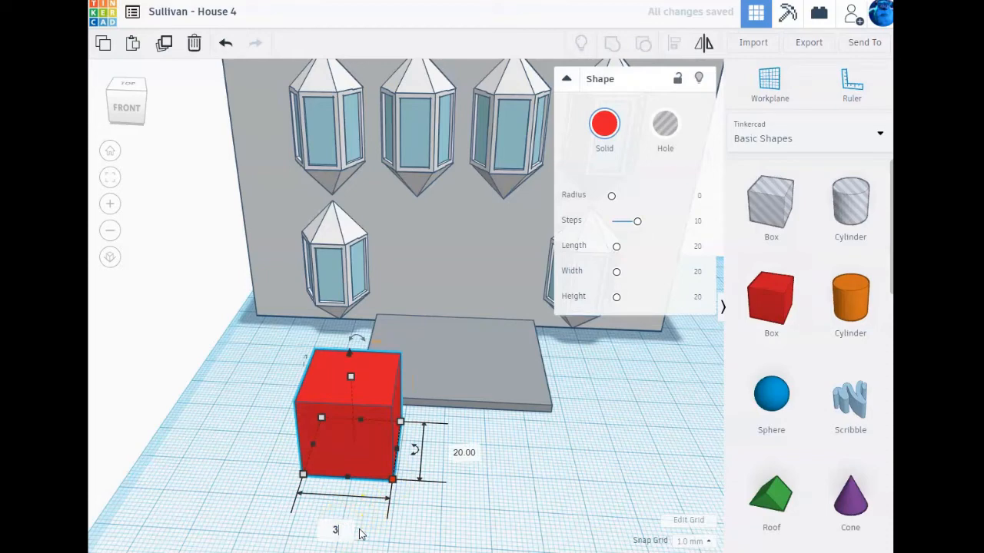
pyautogui.press('Return')
pyautogui.click(387, 449)
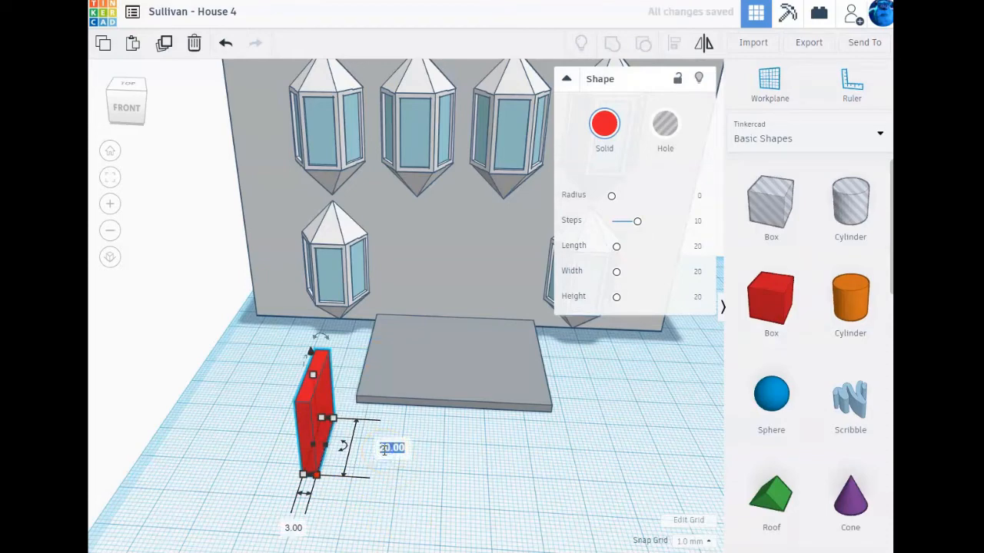
pyautogui.press('Return')
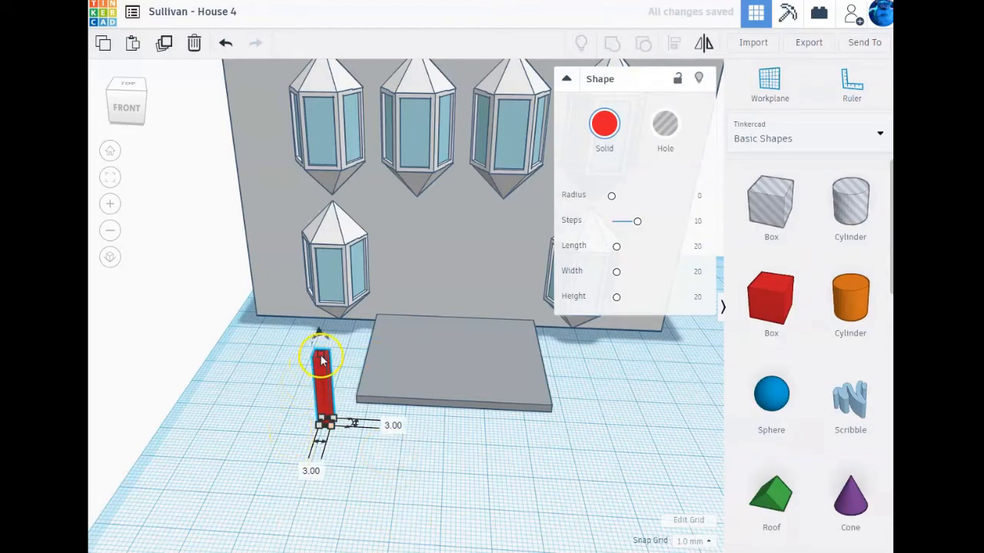
pyautogui.click(388, 390)
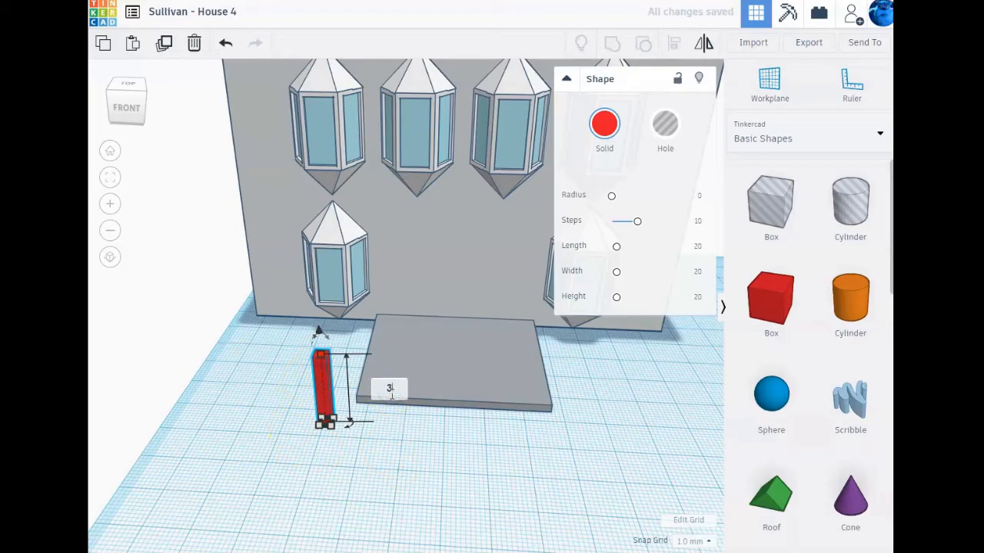
pyautogui.write('3')
pyautogui.press('Return')
# - Enlarge the small red cube to 6 mm in width, depth and height
pyautogui.moveTo(329, 479); pyautogui.dragTo(404, 461, button='right')
pyautogui.click(432, 410)
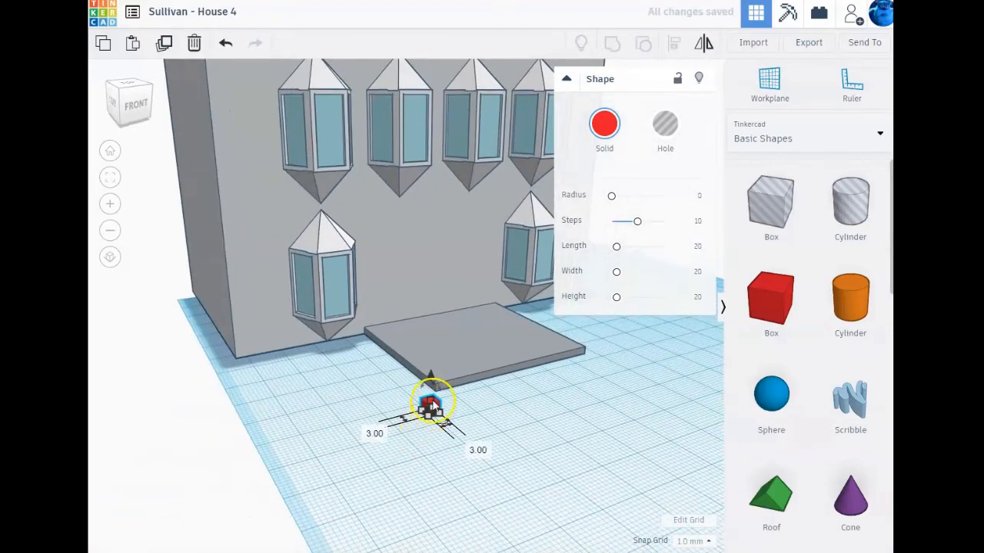
pyautogui.click(476, 452)
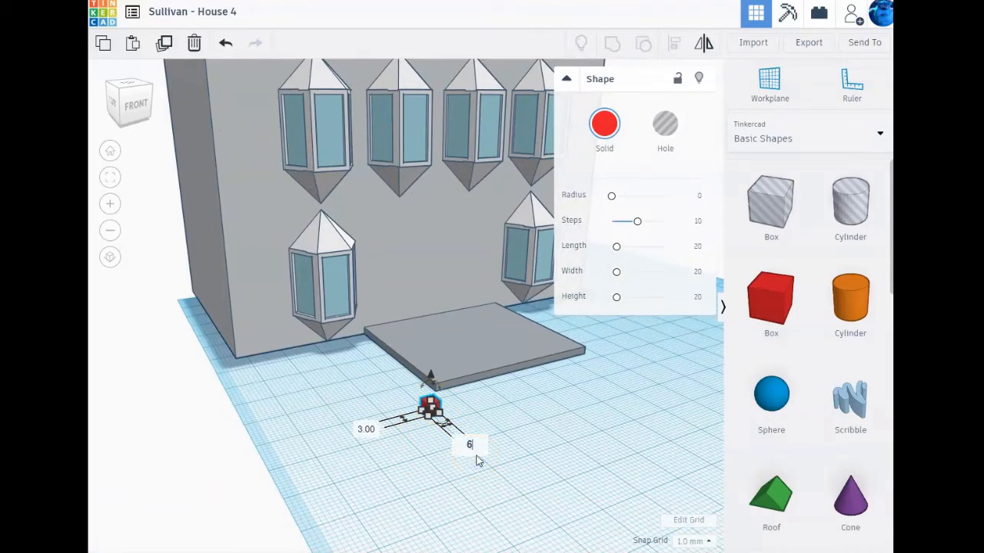
pyautogui.press('Return')
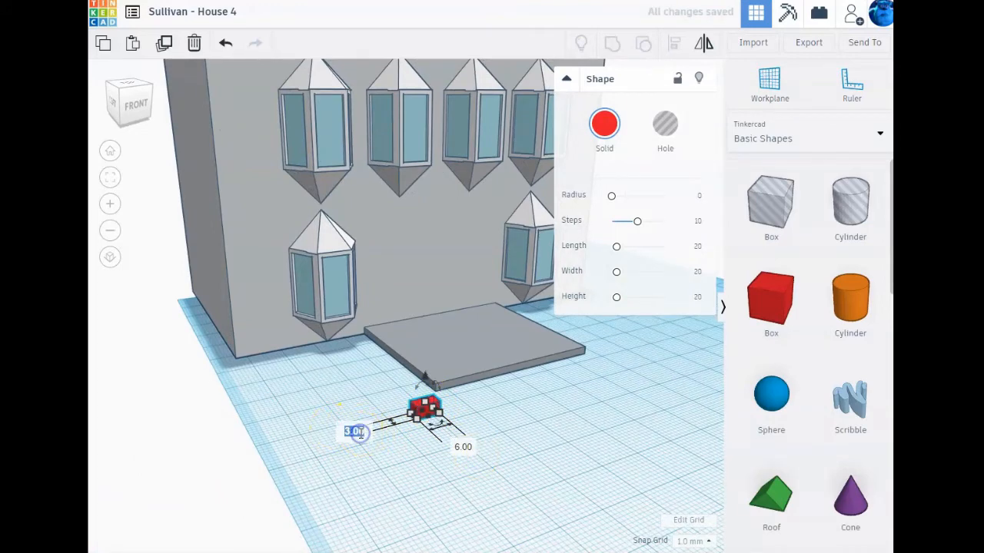
pyautogui.write('6')
pyautogui.press('Return')
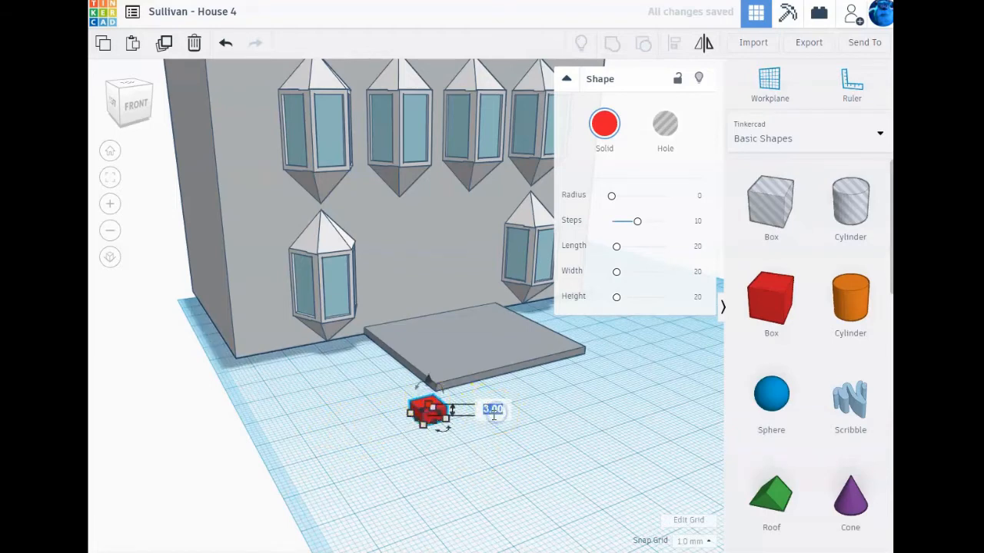
pyautogui.click(493, 411)
pyautogui.write('6')
pyautogui.press('Return')
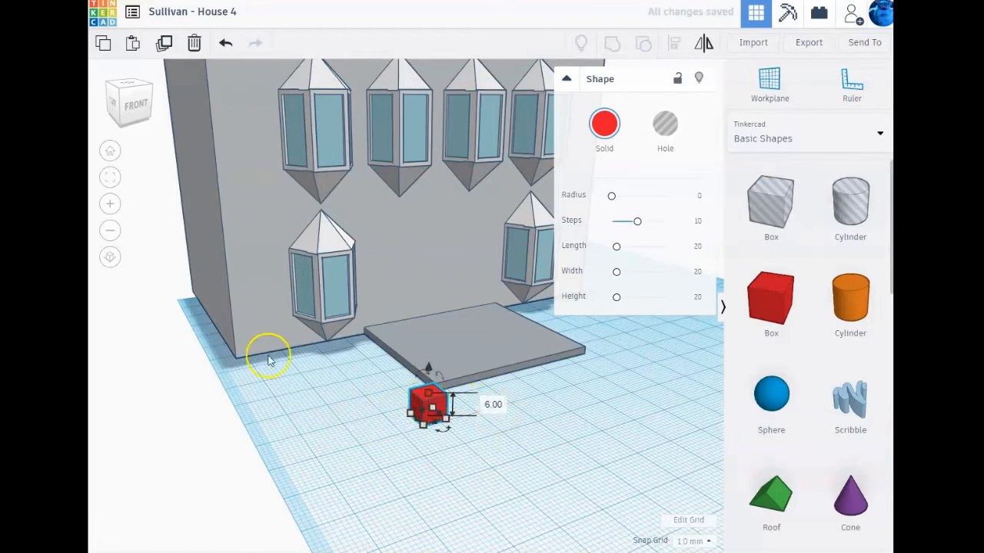
# - Move the red cube 11 mm sideways and 13 mm toward the house, onto the left front corner of the entrance base
pyautogui.click(110, 177)
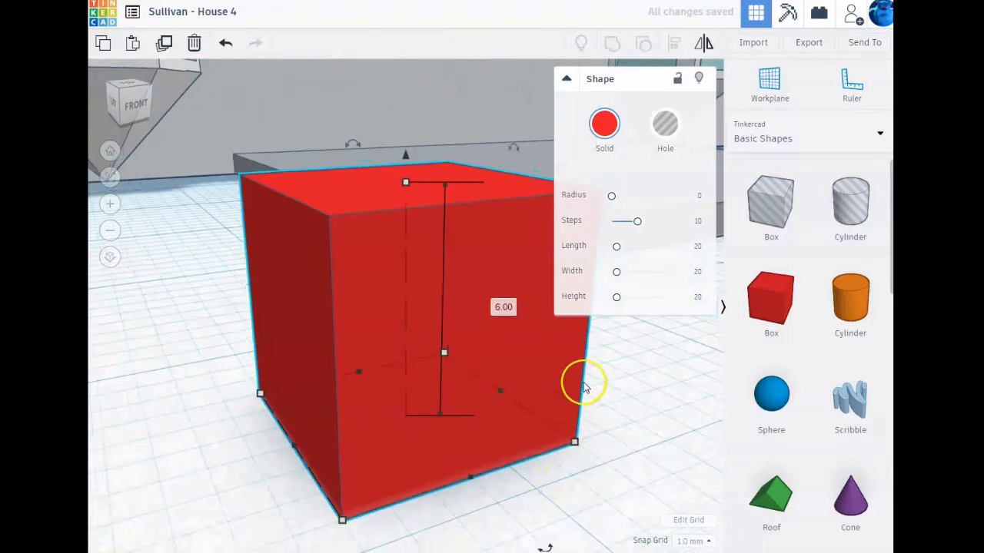
pyautogui.scroll(-6, 566, 373)
pyautogui.moveTo(538, 351); pyautogui.dragTo(539, 397, button='right')
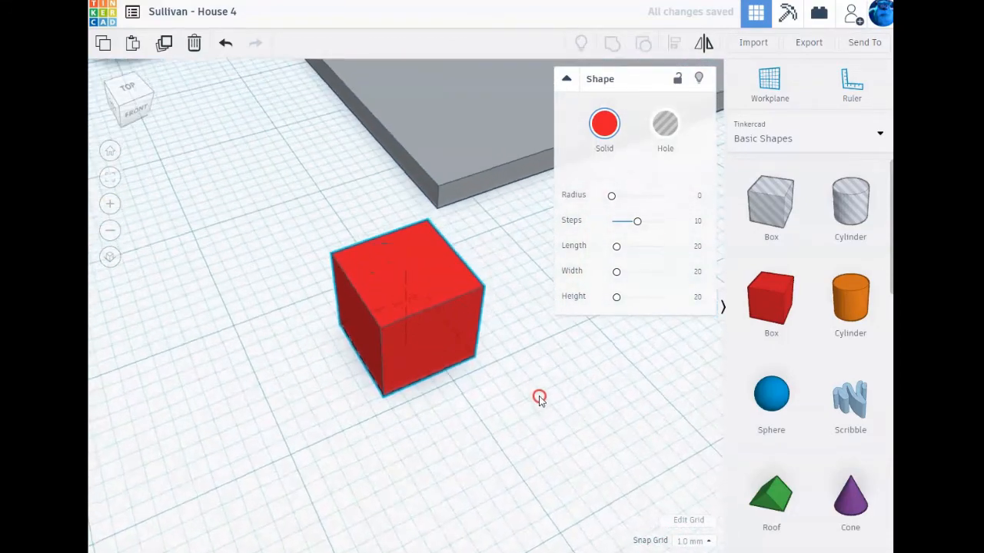
pyautogui.moveTo(423, 329); pyautogui.dragTo(472, 158)
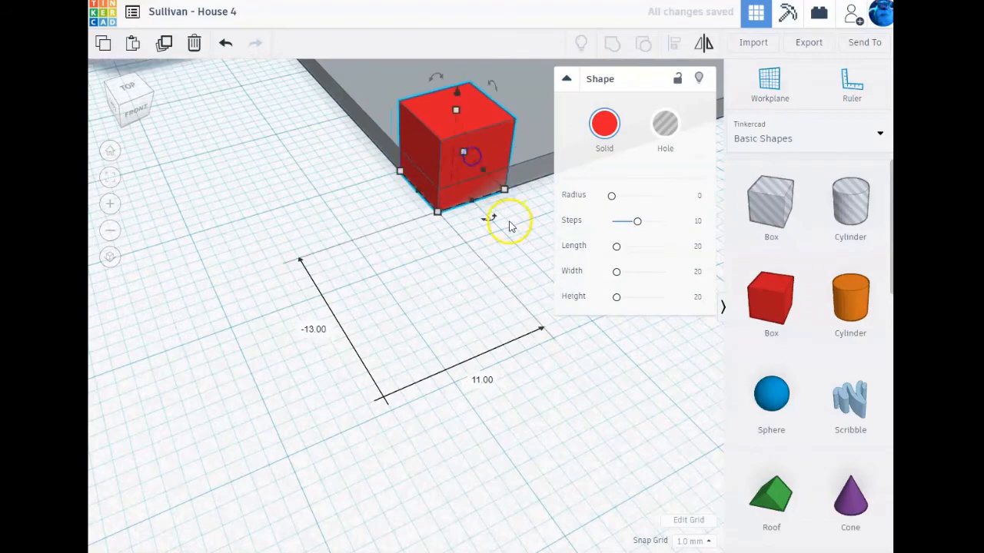
# - Nudge the red cube slightly forward and outward so it straddles the left front corner of the entrance base
pyautogui.scroll(-3, 509, 236)
pyautogui.moveTo(516, 257); pyautogui.dragTo(478, 264, button='right')
pyautogui.scroll(-5, 494, 226)
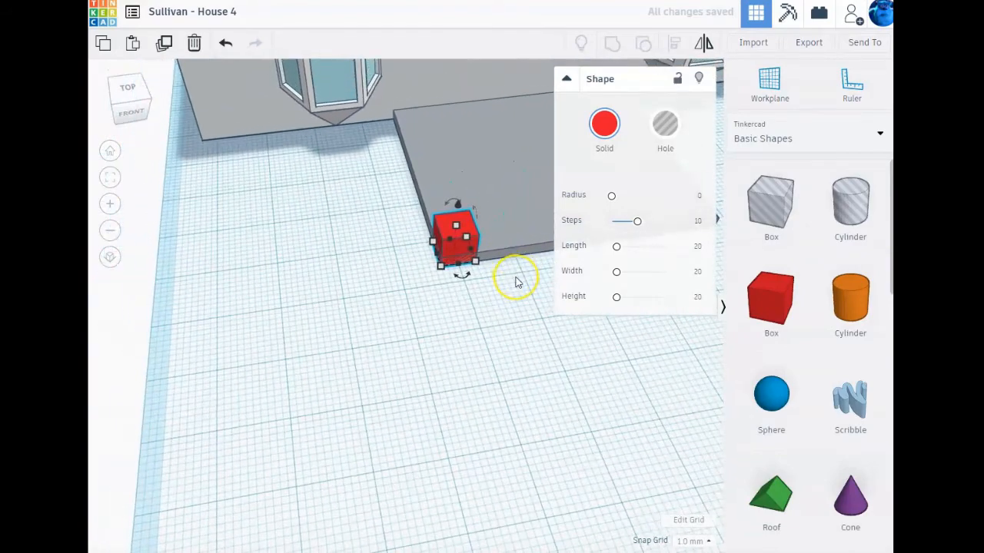
pyautogui.press('Down')
pyautogui.press('Down')
pyautogui.press('Down')
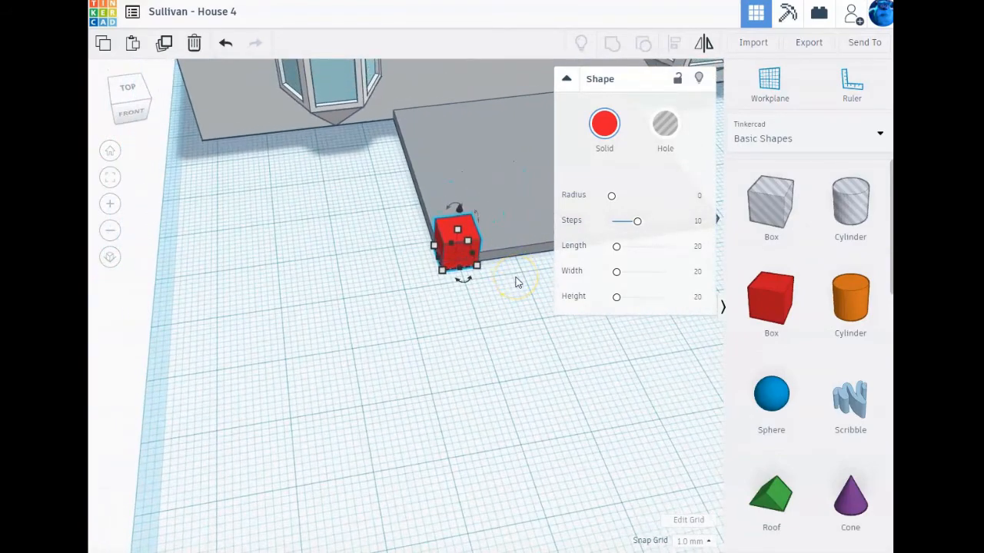
pyautogui.press('Left')
pyautogui.press('Left')
pyautogui.press('Left')
pyautogui.moveTo(511, 288); pyautogui.dragTo(313, 270, button='right')
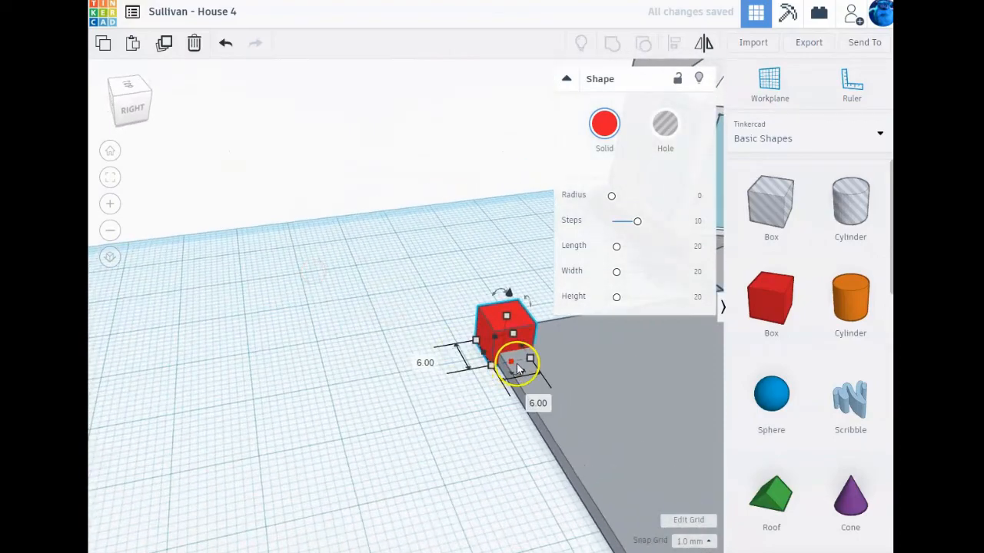
pyautogui.moveTo(484, 371); pyautogui.dragTo(630, 346, button='right')
# - Recolour the red cube at the base's corner with the white preset
pyautogui.click(110, 151)
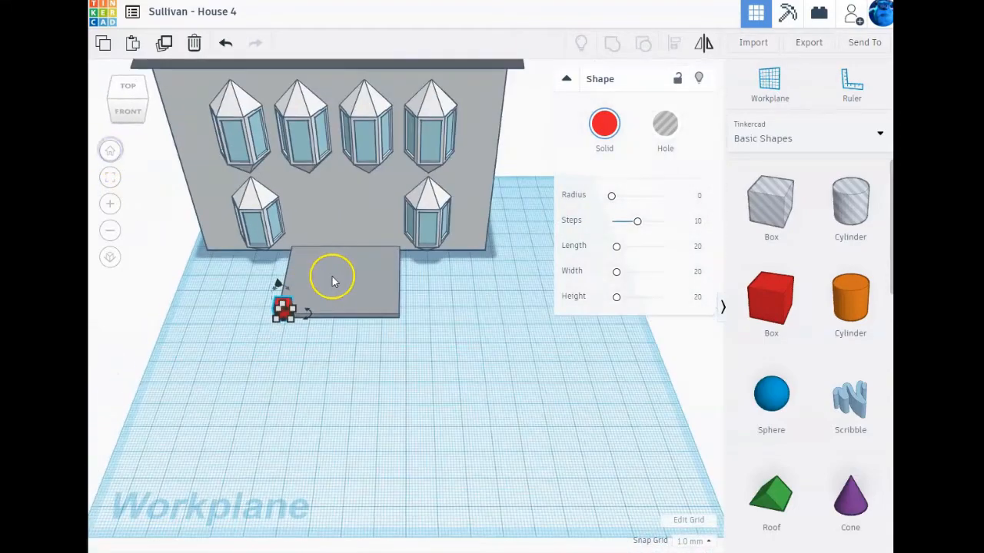
pyautogui.scroll(3, 351, 281)
pyautogui.scroll(1, 379, 319)
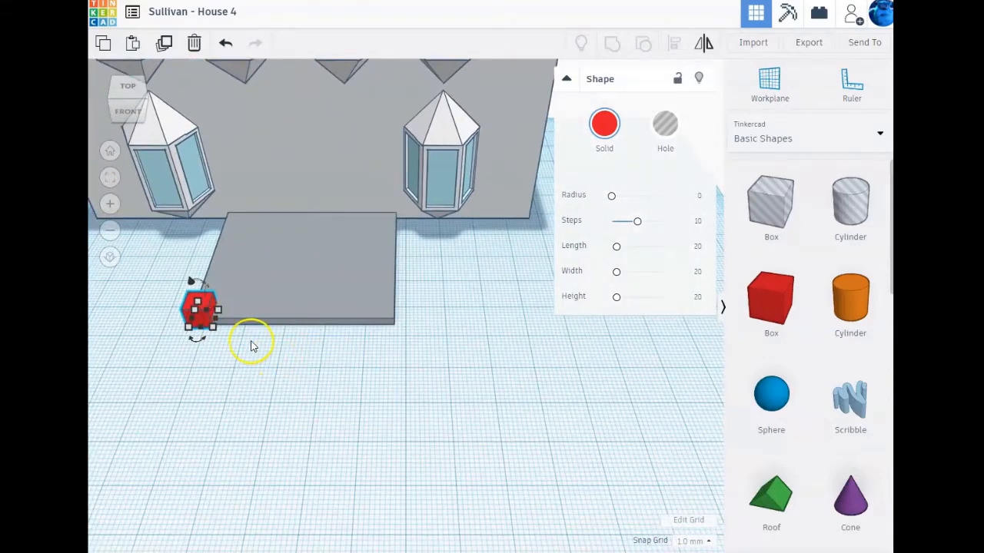
pyautogui.click(604, 123)
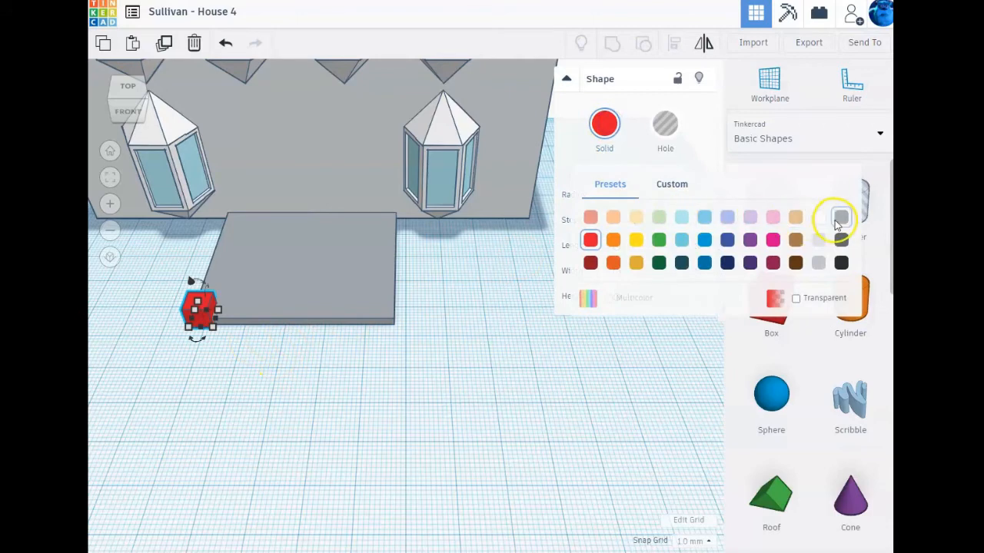
pyautogui.click(820, 218)
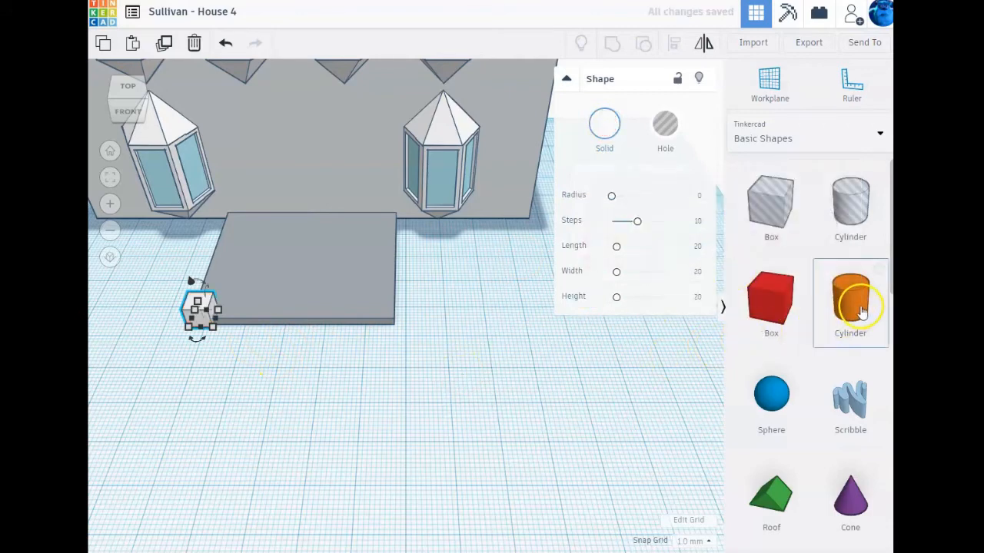
# - Add a 64-sided cylinder in front of the entrance base and set its width and depth to 6 mm
pyautogui.moveTo(816, 327); pyautogui.dragTo(265, 407)
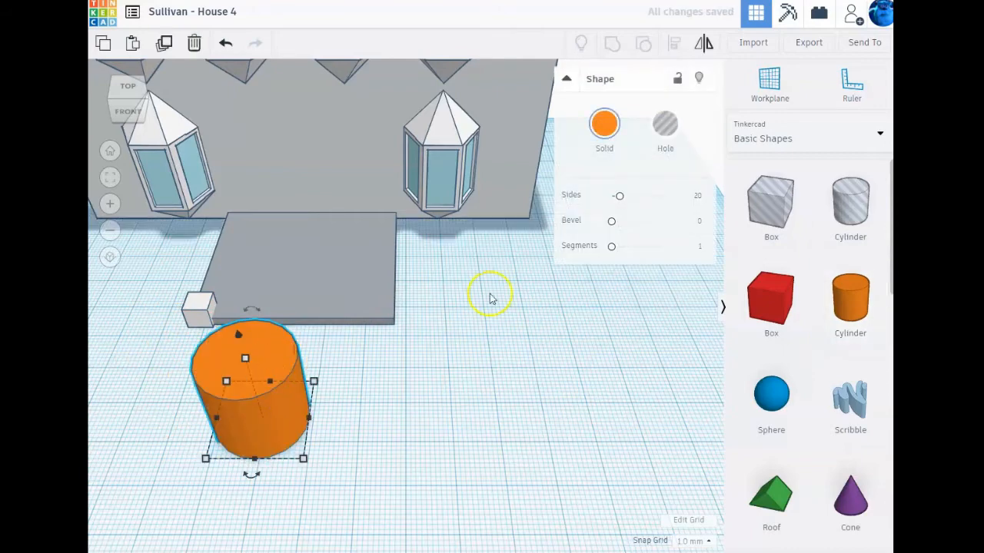
pyautogui.moveTo(621, 199); pyautogui.dragTo(691, 197)
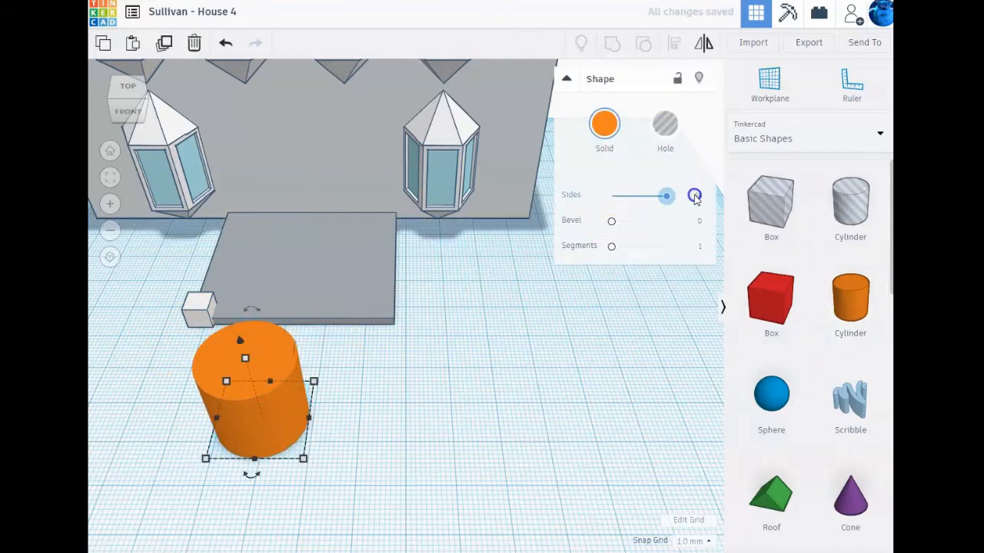
pyautogui.click(303, 459)
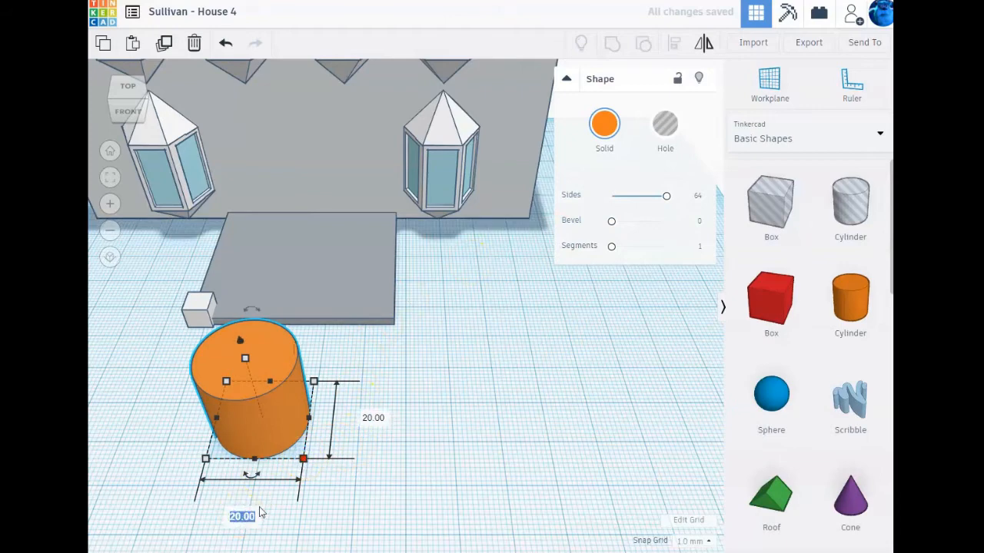
pyautogui.write('6')
pyautogui.press('Return')
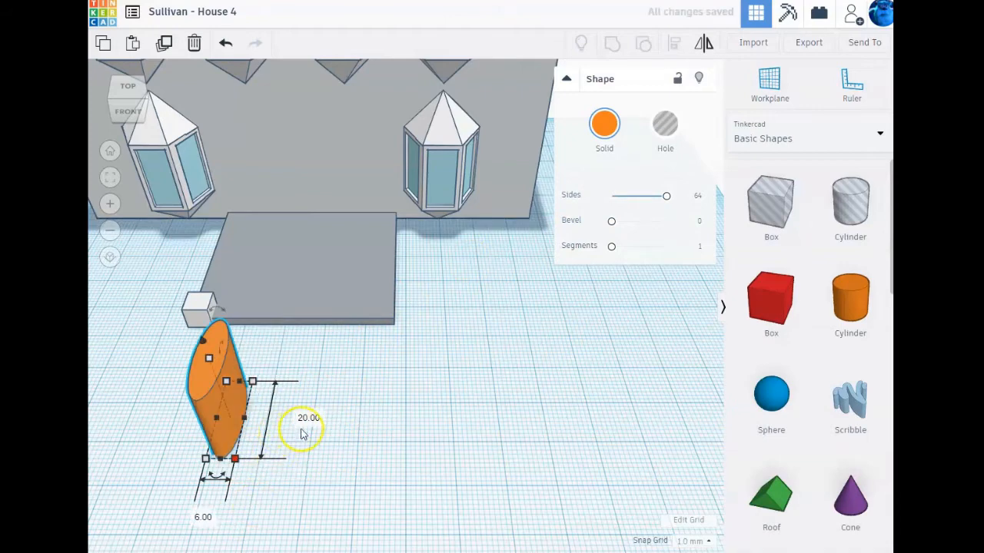
pyautogui.click(309, 418)
pyautogui.write('6')
pyautogui.press('Return')
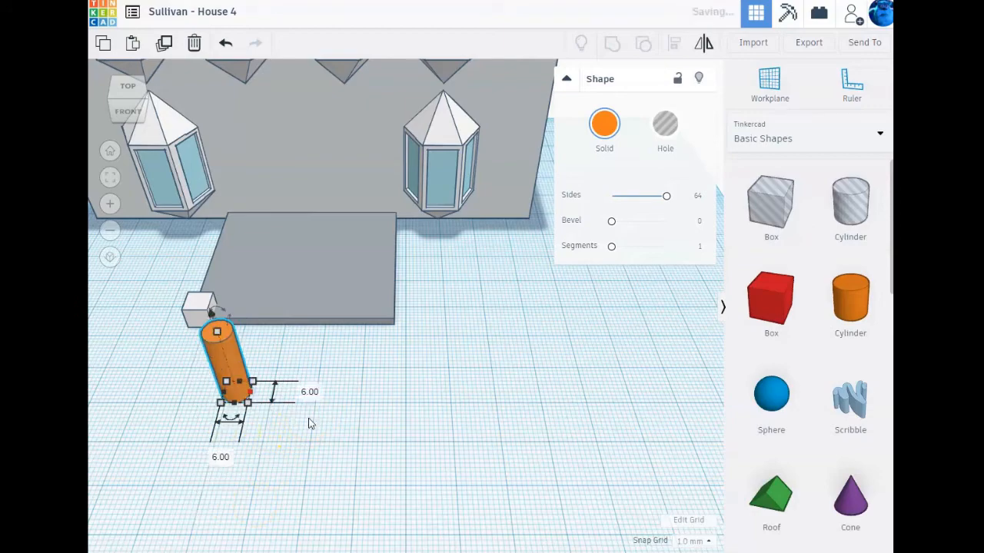
# - Move the orange cylinder 13 mm sideways and 25 mm toward the house, onto the white corner cube
pyautogui.moveTo(309, 423)
pyautogui.mouseDown(button='right')
pyautogui.moveTo(305, 433)
pyautogui.moveTo(314, 392)
pyautogui.moveTo(328, 382)
pyautogui.mouseUp(button='right')
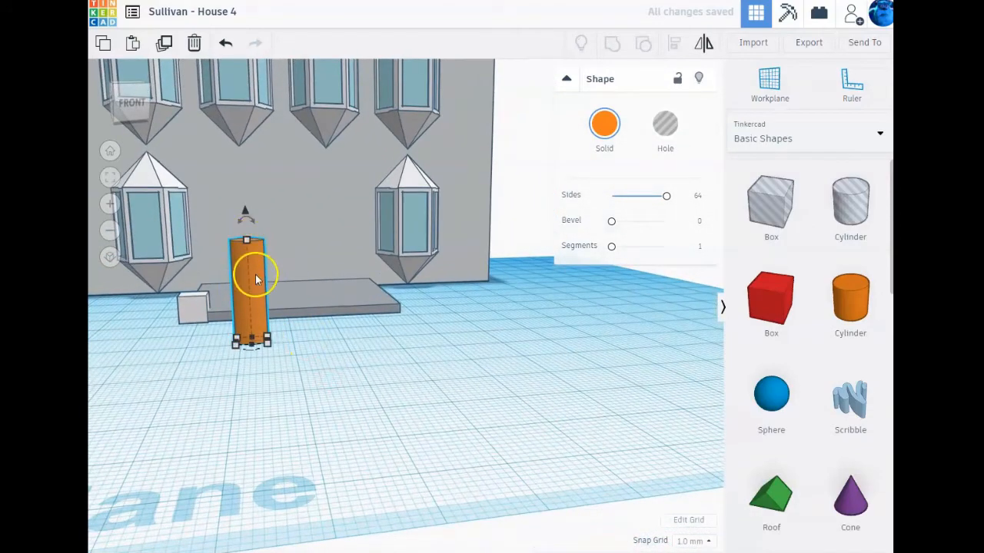
pyautogui.moveTo(246, 287); pyautogui.dragTo(190, 275)
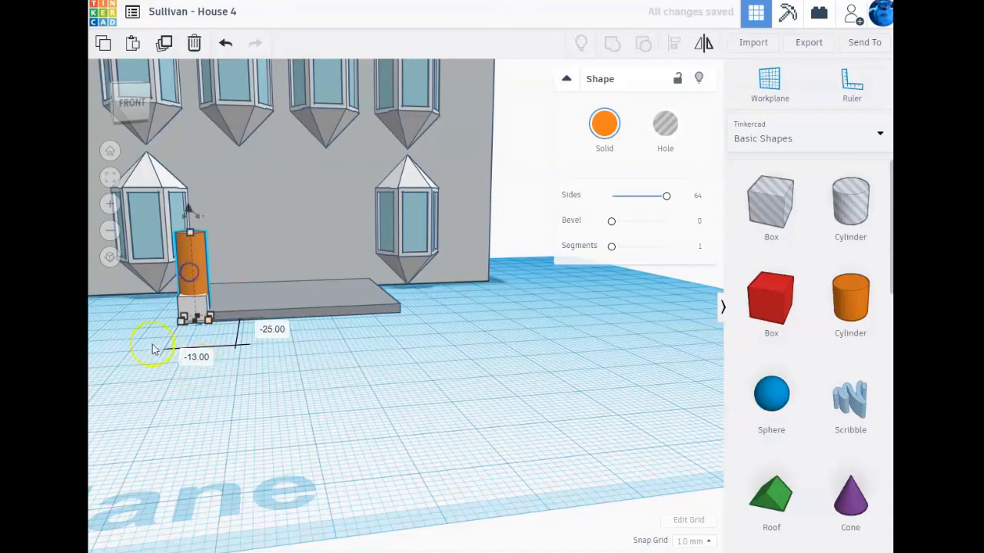
pyautogui.click(110, 177)
pyautogui.moveTo(252, 435); pyautogui.dragTo(366, 433, button='right')
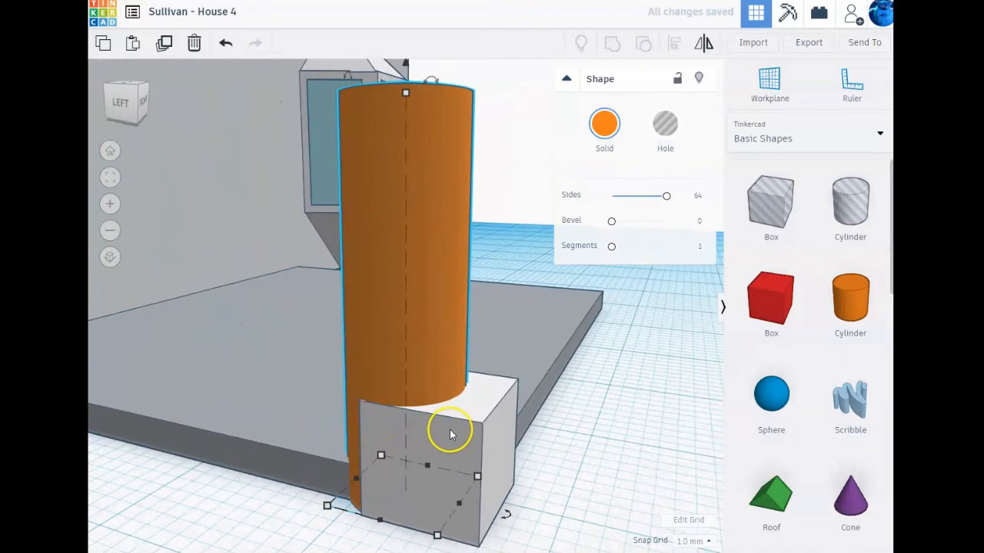
pyautogui.moveTo(308, 325); pyautogui.dragTo(343, 301)
pyautogui.hotkey('ctrl', 'z')
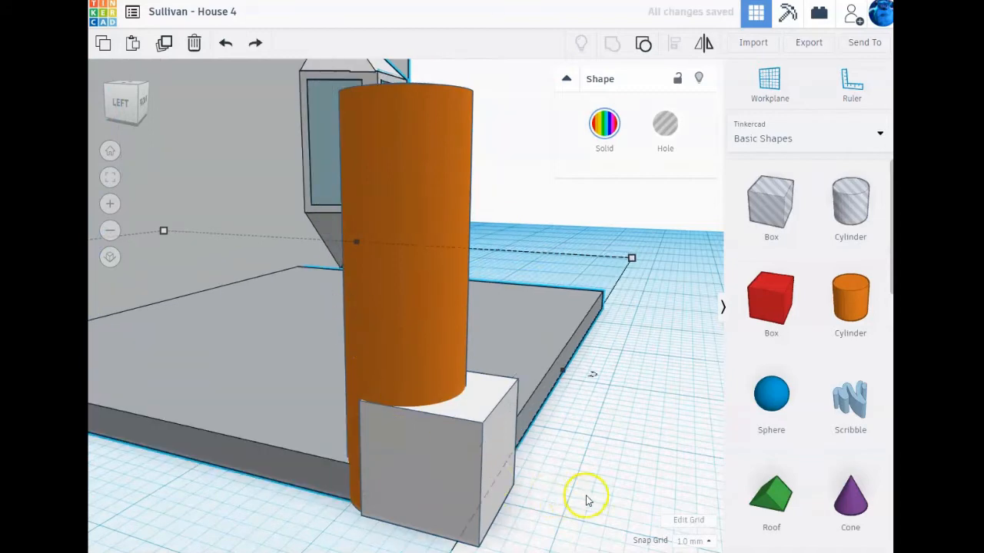
# - Align the cylinder and the white cube so that their centres match in both horizontal directions
pyautogui.click(468, 440)
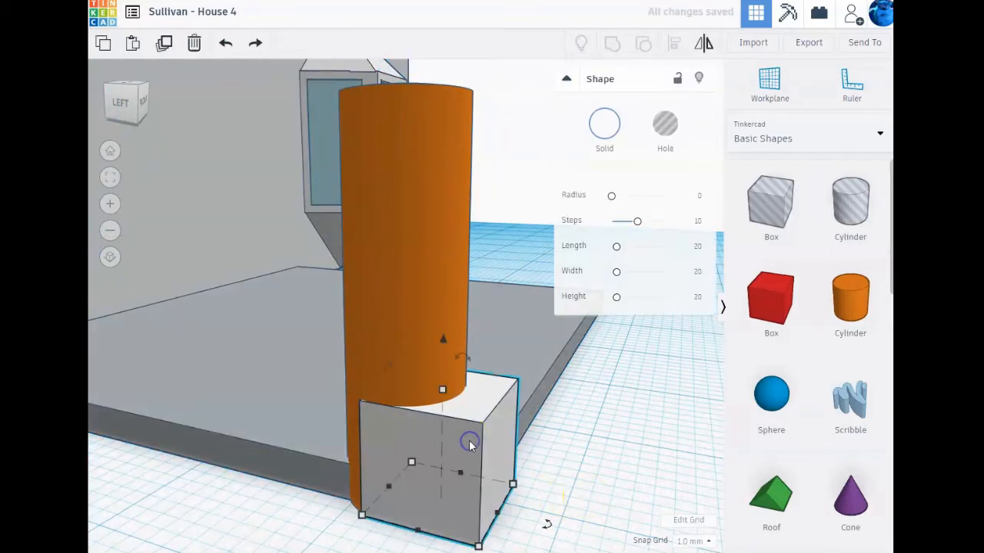
pyautogui.keyDown('shift'); pyautogui.click(400, 338); pyautogui.keyUp('shift')
pyautogui.click(673, 42)
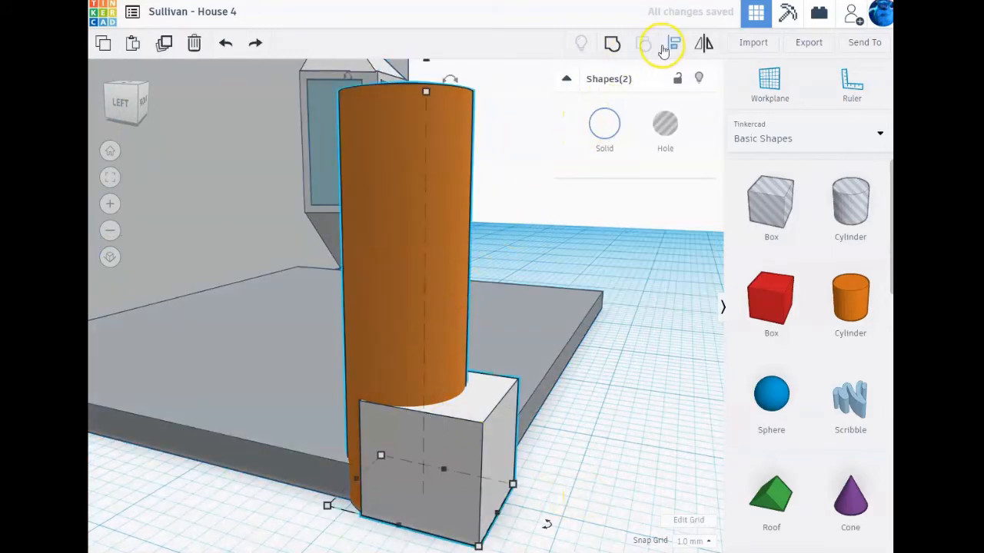
pyautogui.click(509, 335)
pyautogui.scroll(-3, 424, 507)
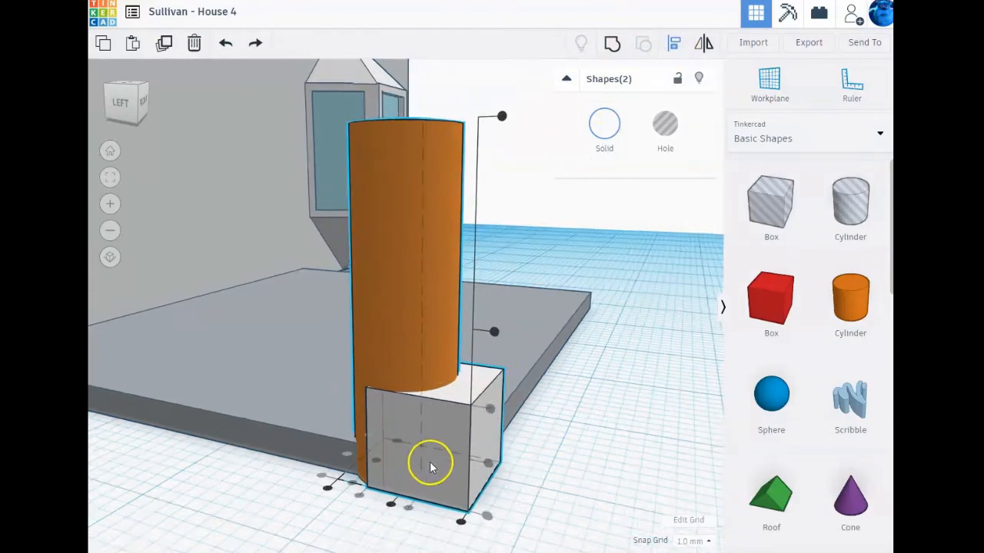
pyautogui.click(392, 471)
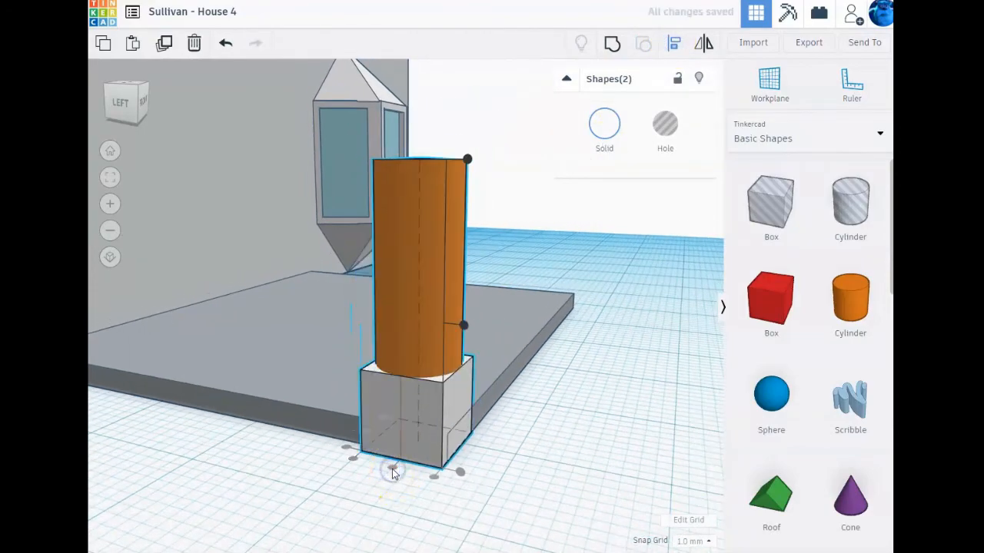
pyautogui.moveTo(534, 461); pyautogui.dragTo(435, 479, button='right')
pyautogui.press('l')
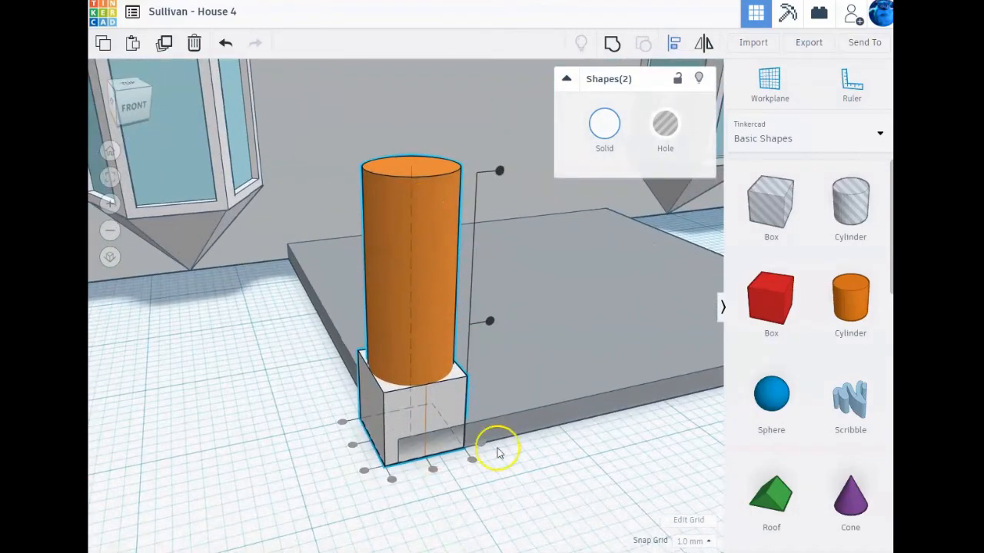
pyautogui.click(580, 492)
# - Slim the orange cylinder down to 5 mm in width and depth
pyautogui.click(418, 308)
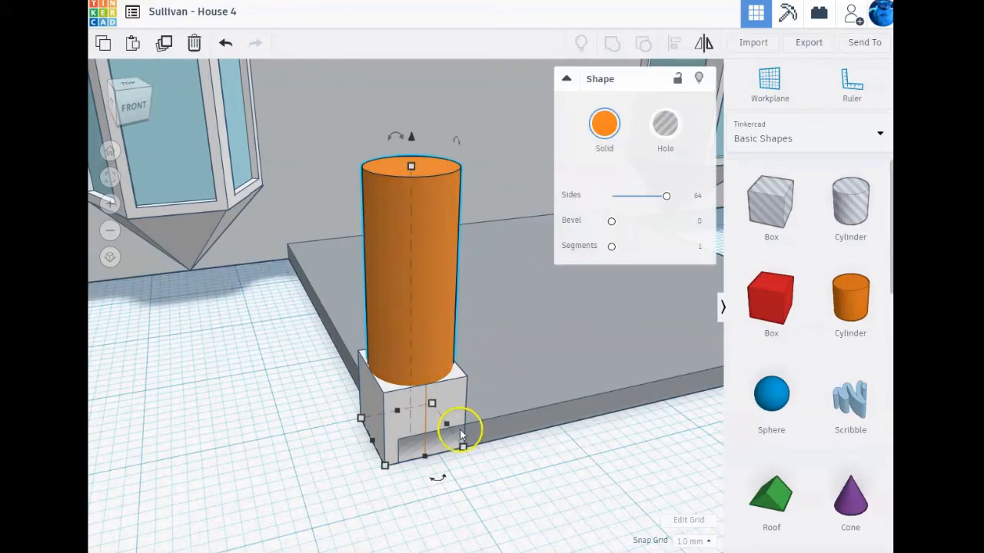
pyautogui.click(449, 498)
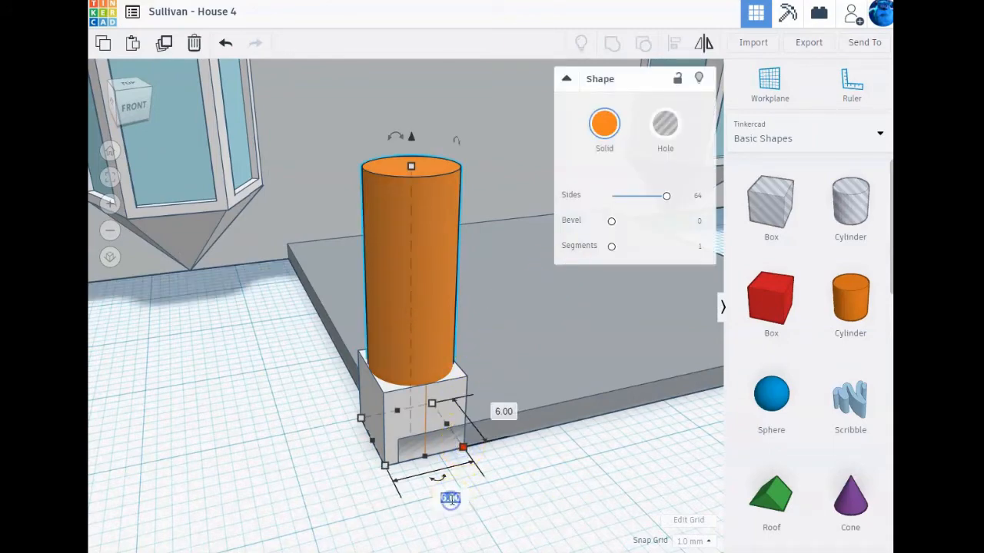
pyautogui.write('5')
pyautogui.press('Return')
pyautogui.click(489, 413)
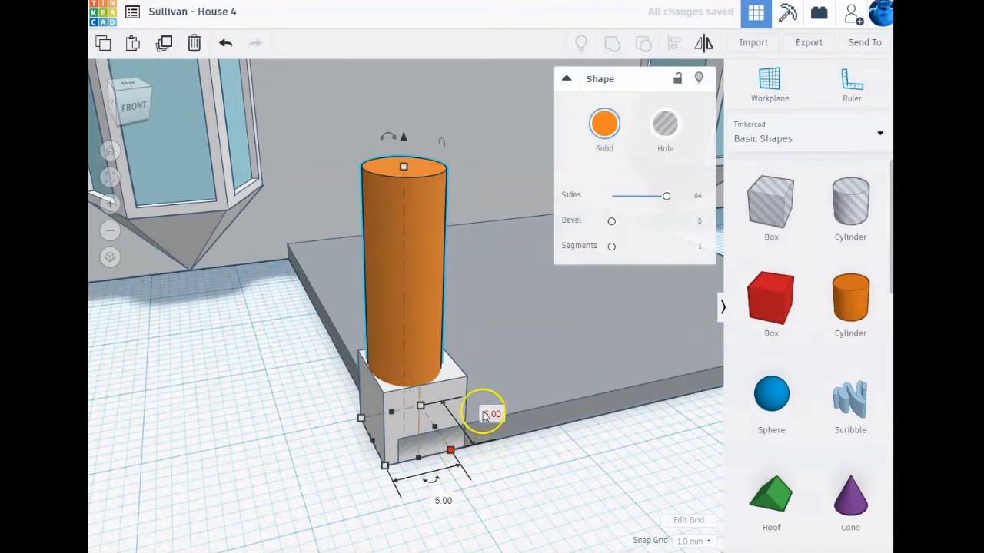
pyautogui.write('5')
pyautogui.press('Return')
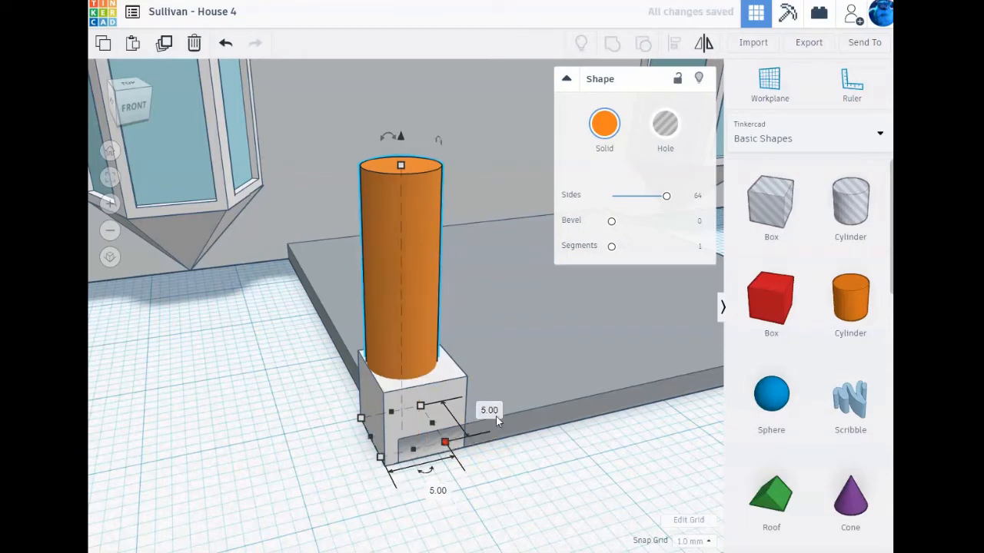
# - Centre the slimmed cylinder on the white cube again in width and depth with Align
pyautogui.keyDown('shift'); pyautogui.click(445, 386); pyautogui.keyUp('shift')
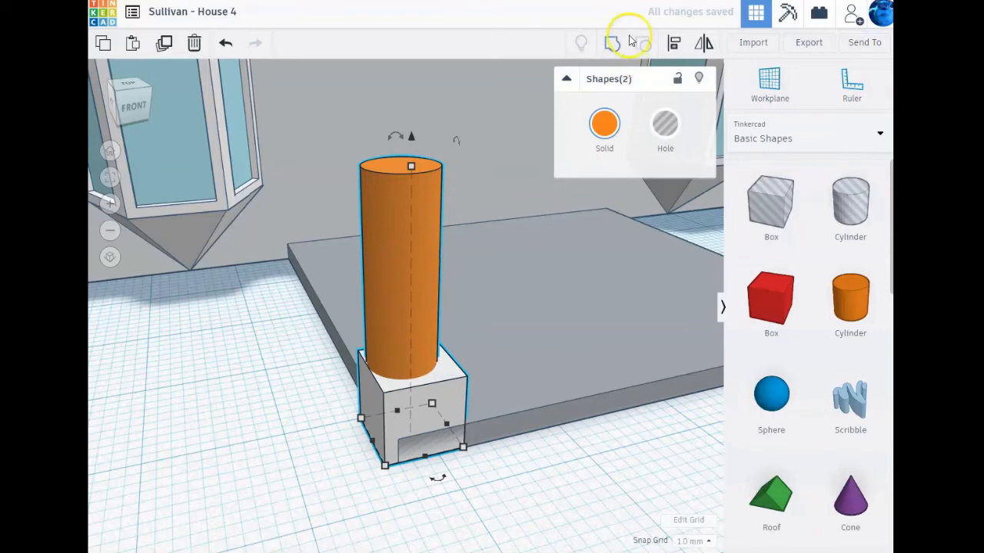
pyautogui.click(674, 43)
pyautogui.click(431, 469)
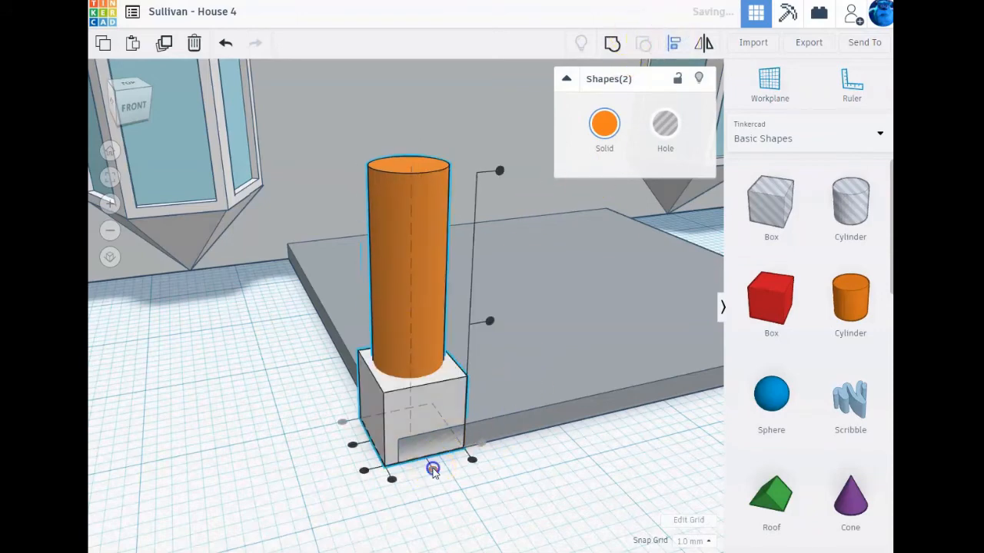
pyautogui.click(352, 447)
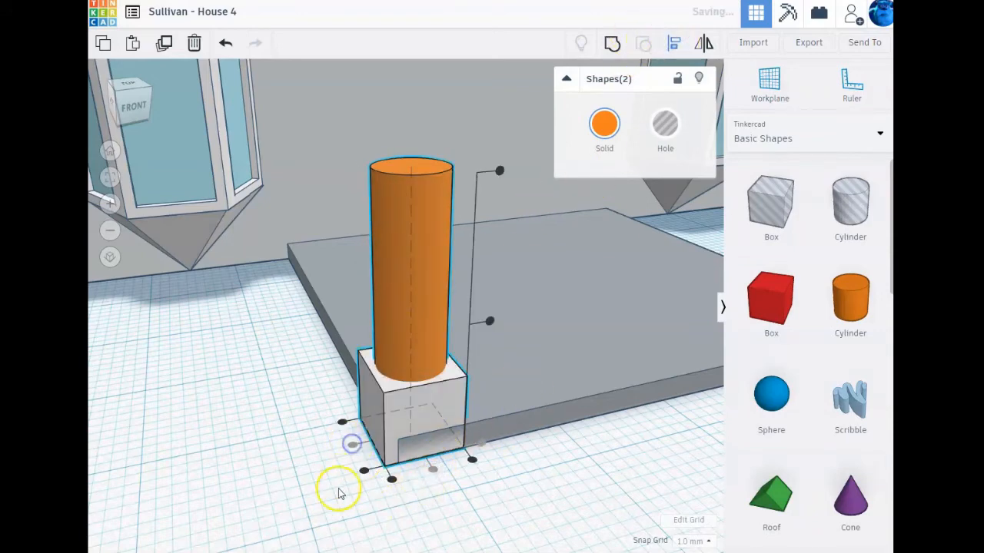
pyautogui.moveTo(340, 487); pyautogui.dragTo(287, 481, button='right')
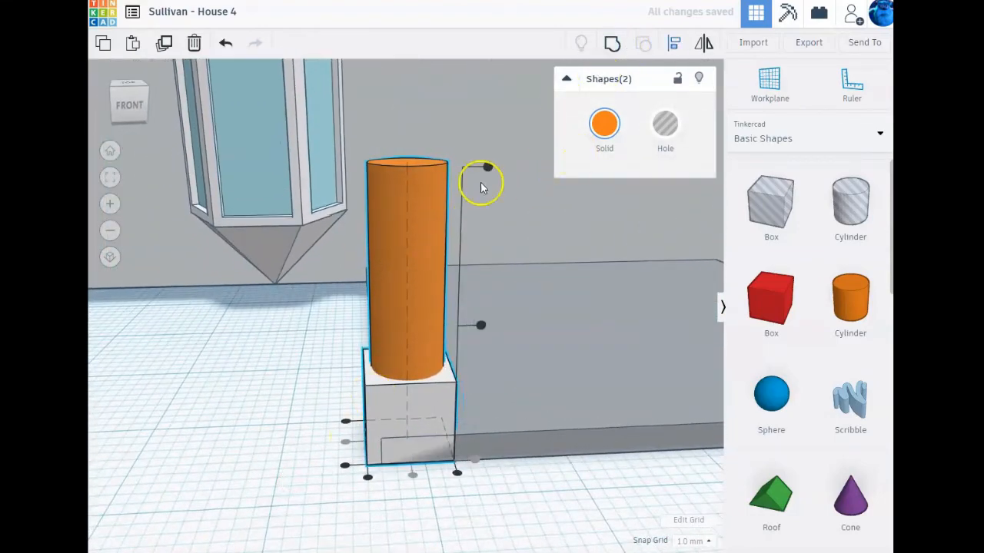
pyautogui.click(278, 316)
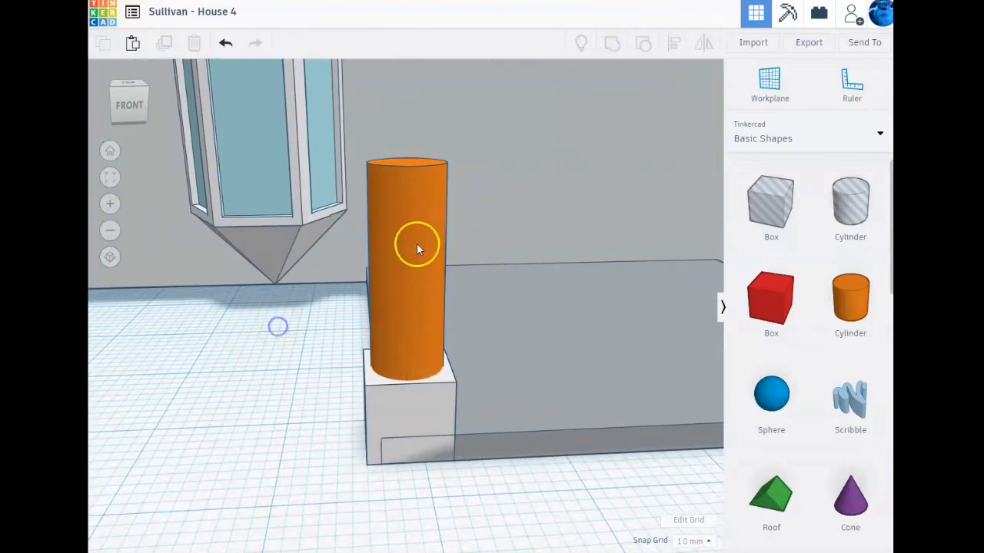
# - Recolour the cylinder with the white preset and group it with the cube beneath it into one column
pyautogui.click(417, 242)
pyautogui.click(605, 123)
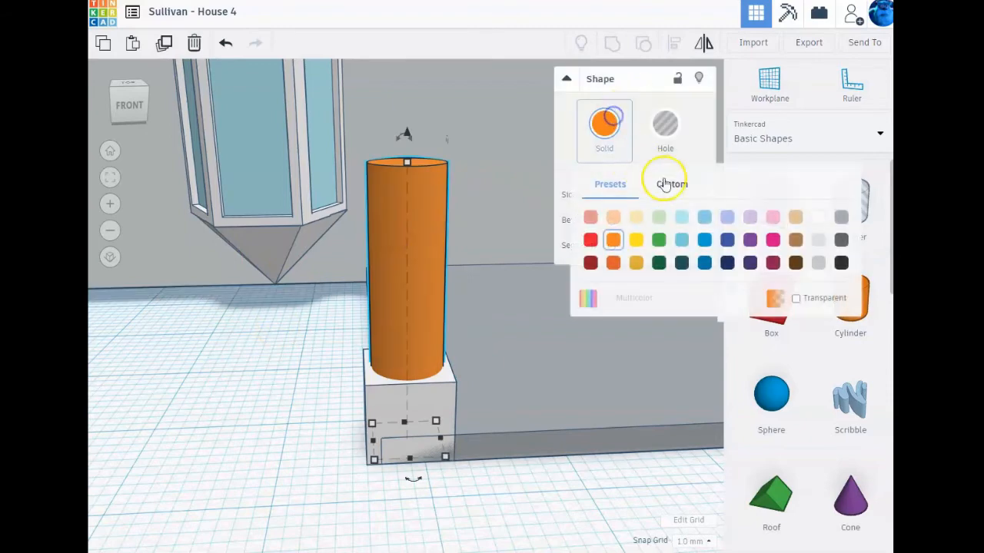
pyautogui.click(817, 218)
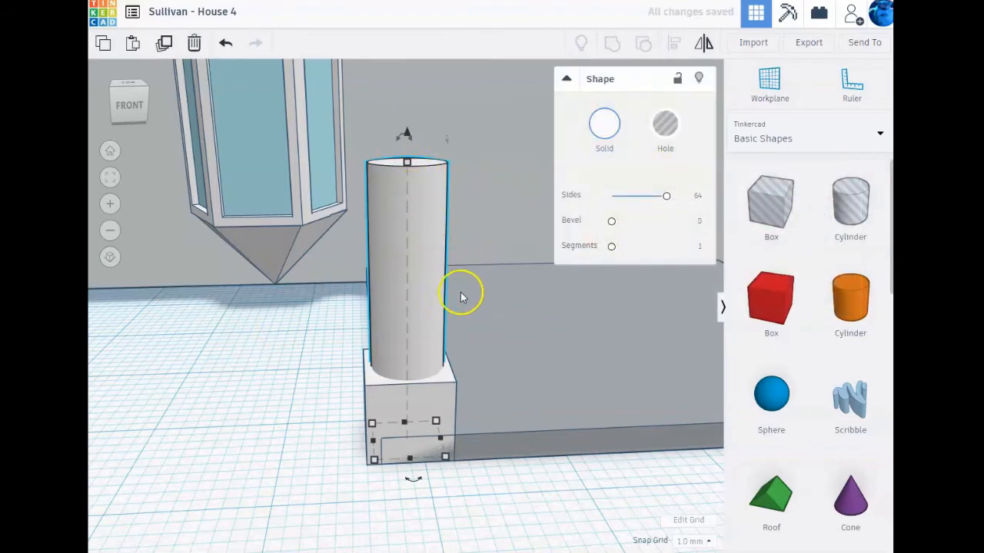
pyautogui.keyDown('shift'); pyautogui.click(439, 401); pyautogui.keyUp('shift')
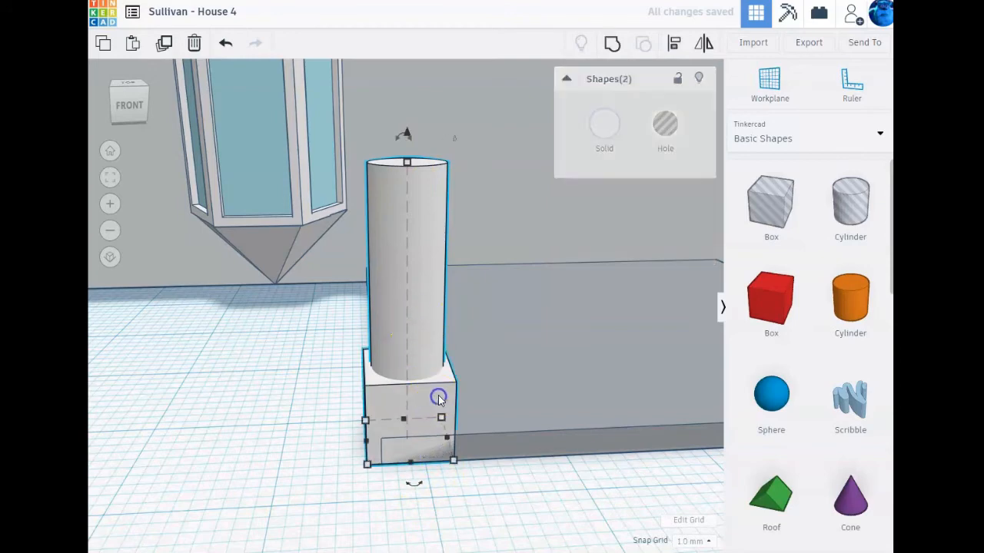
pyautogui.click(612, 48)
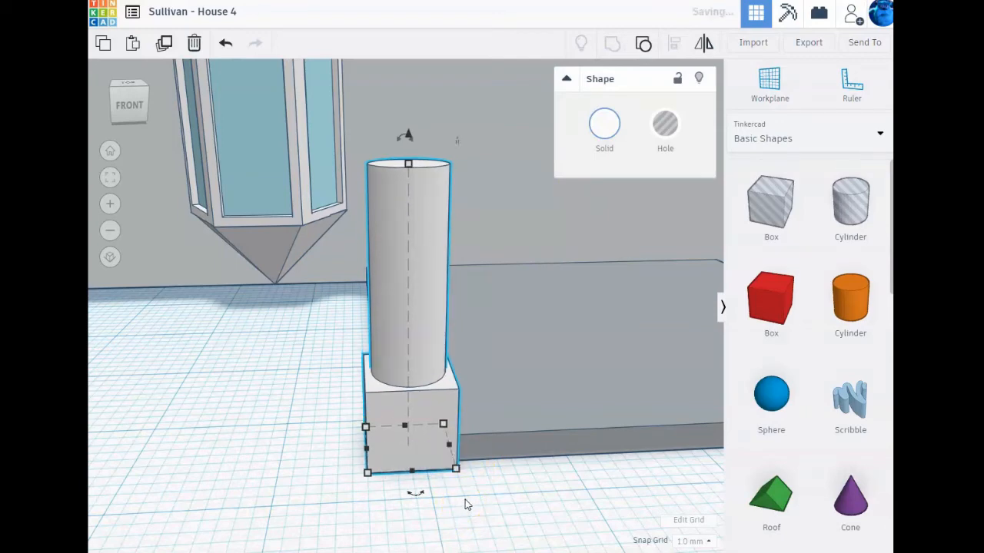
# - Duplicate the white column and move the copy 46 mm sideways to the right front corner of the entrance base
pyautogui.moveTo(464, 501); pyautogui.dragTo(411, 461, button='right')
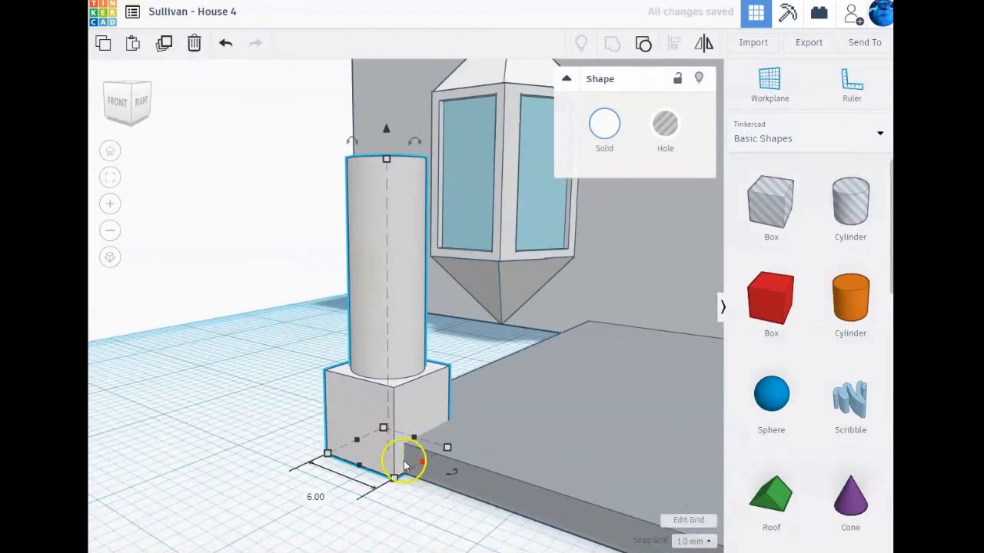
pyautogui.moveTo(348, 498); pyautogui.dragTo(705, 468, button='right')
pyautogui.moveTo(604, 457); pyautogui.dragTo(312, 490, button='right')
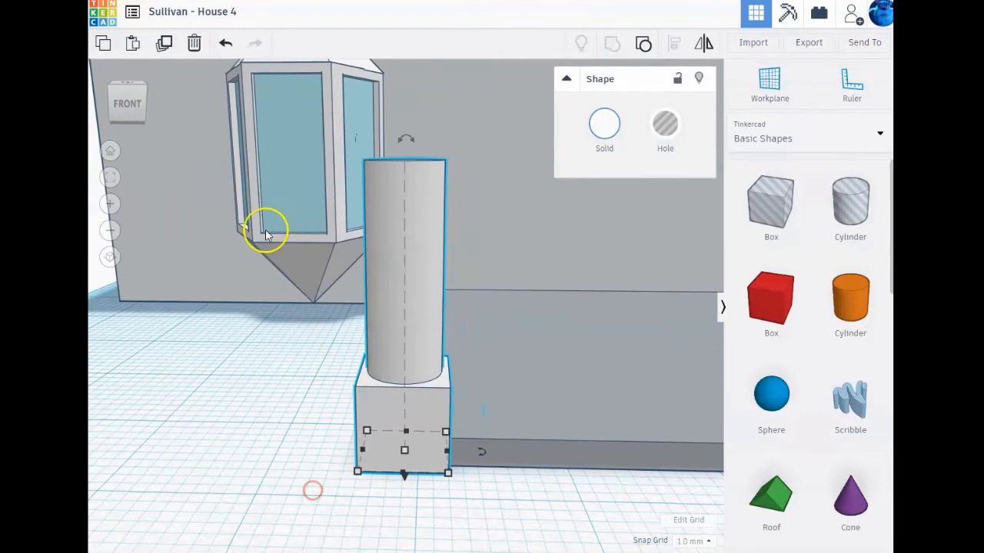
pyautogui.click(164, 44)
pyautogui.scroll(-5, 538, 433)
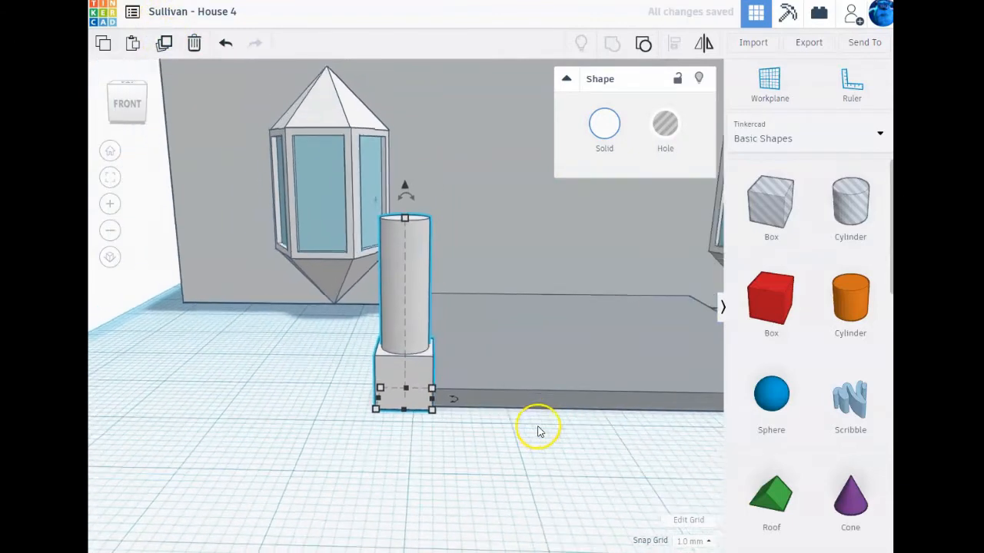
pyautogui.moveTo(422, 364); pyautogui.dragTo(729, 361)
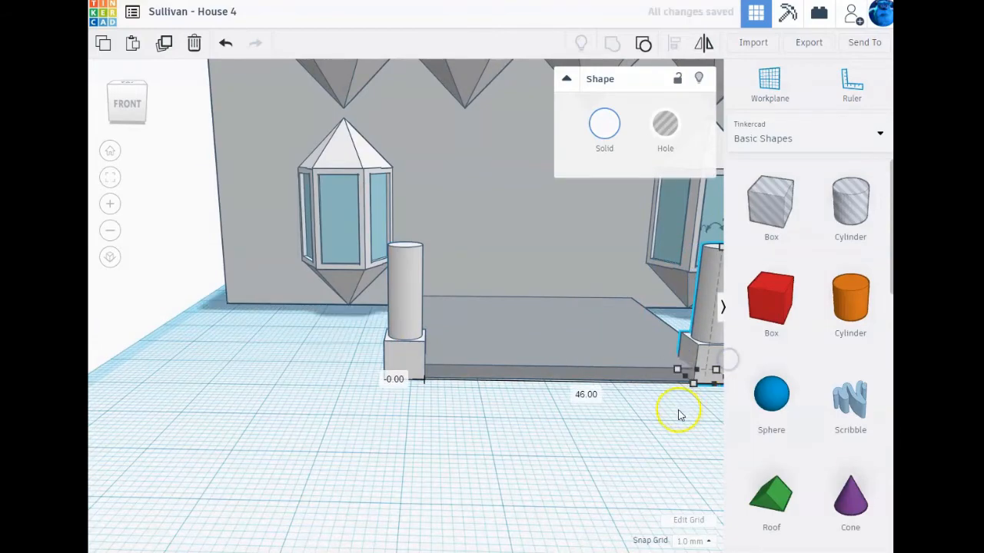
pyautogui.click(109, 180)
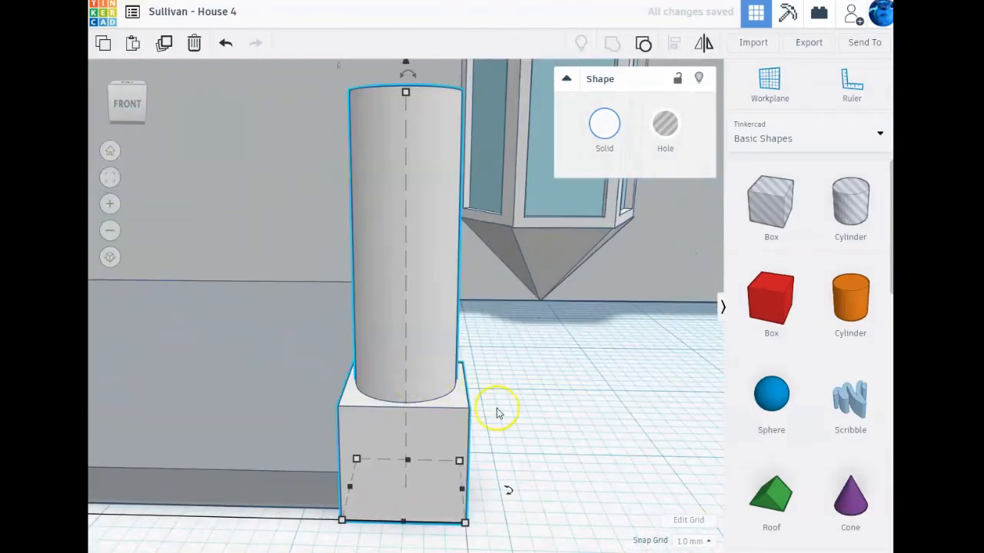
pyautogui.moveTo(497, 408); pyautogui.dragTo(518, 466, button='right')
pyautogui.scroll(-5, 518, 466)
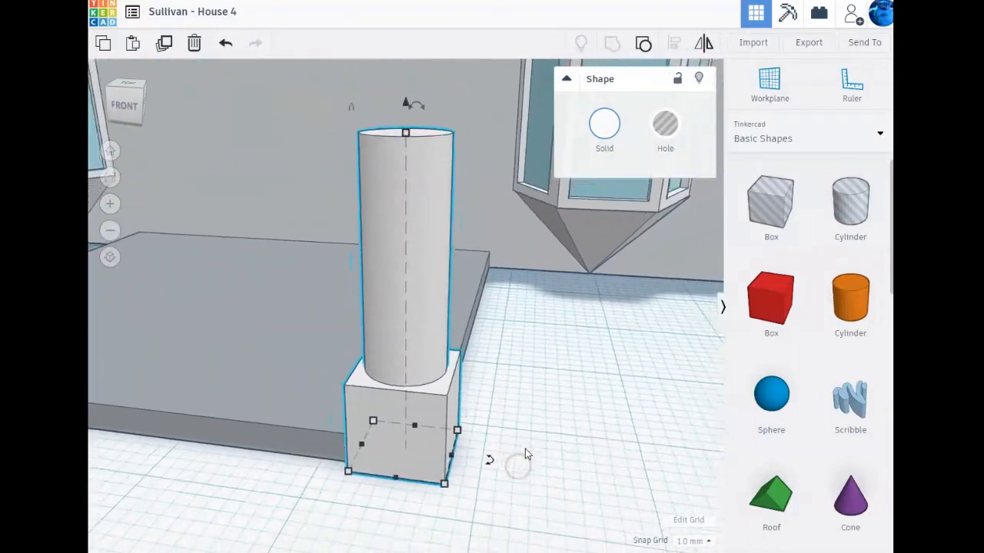
pyautogui.moveTo(303, 444); pyautogui.dragTo(351, 435, button='right')
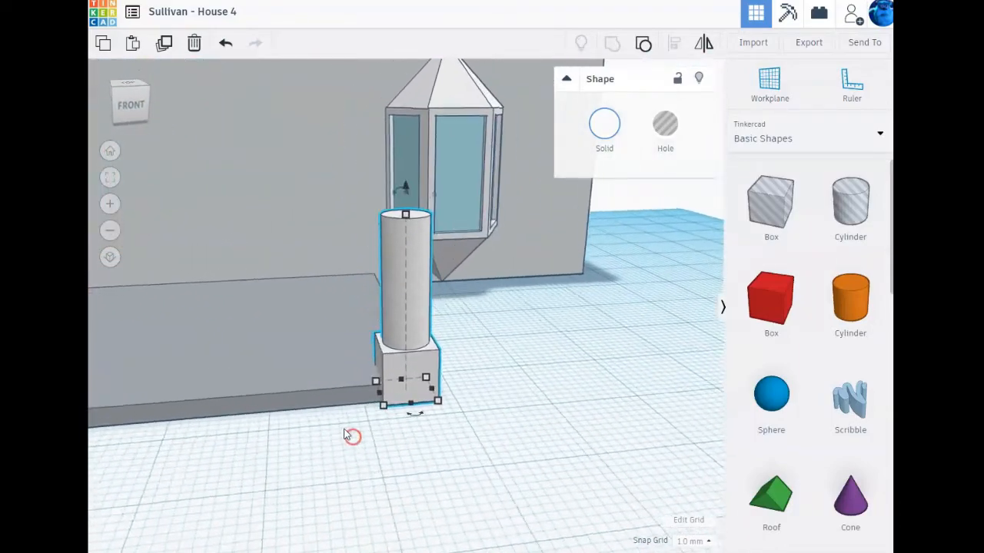
pyautogui.scroll(-5, 345, 433)
pyautogui.scroll(2, 300, 418)
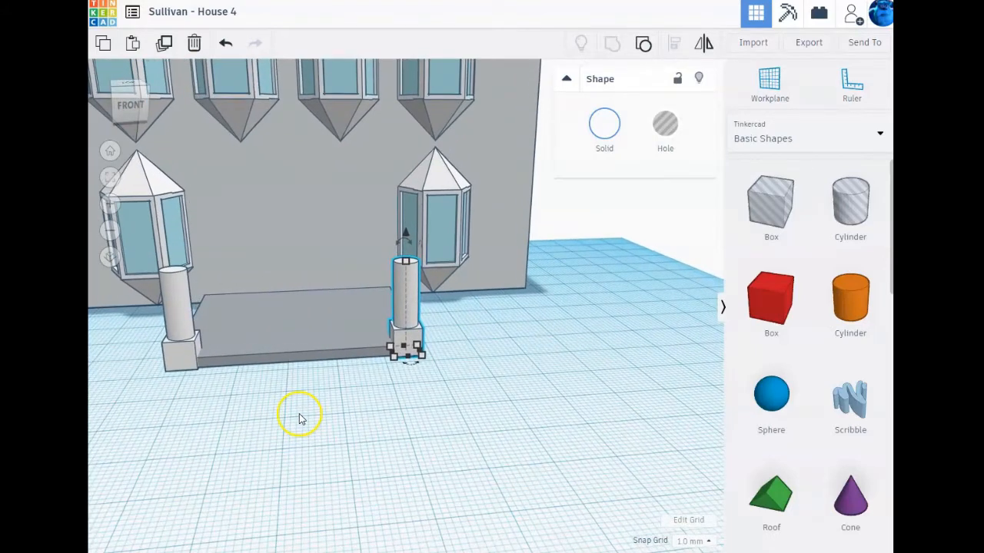
# - Group the two white columns at the front corners of the entrance base into one shape
pyautogui.keyDown('shift'); pyautogui.click(181, 337); pyautogui.keyUp('shift')
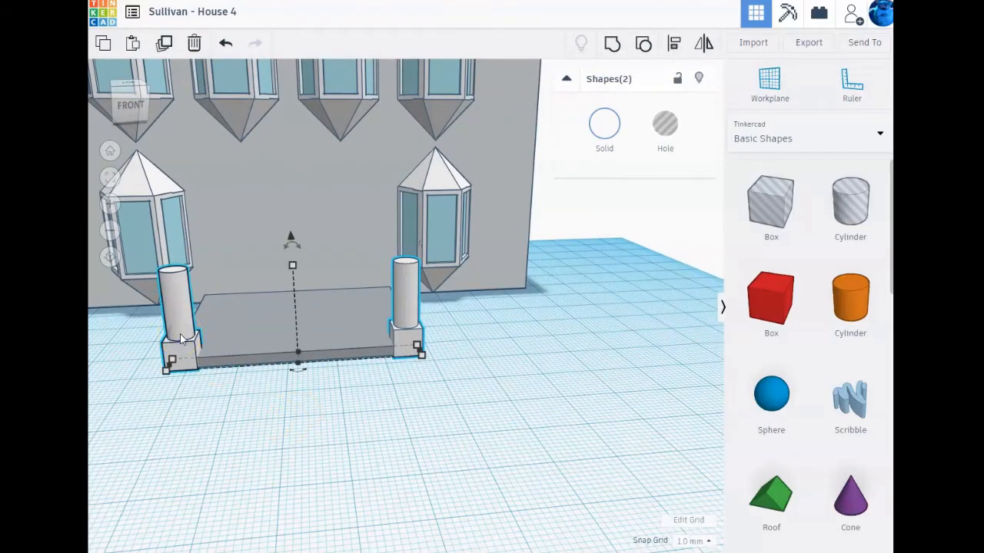
pyautogui.click(612, 44)
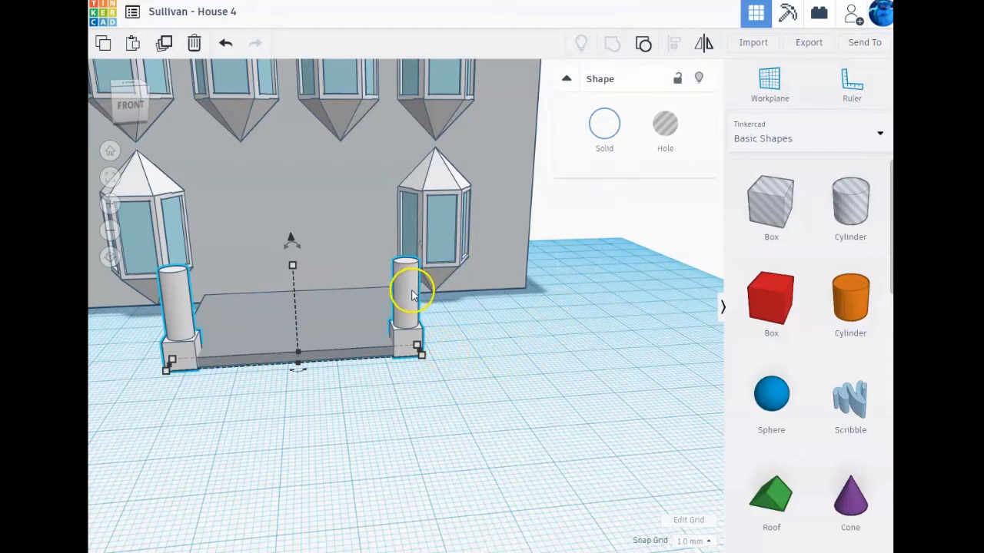
pyautogui.moveTo(292, 266)
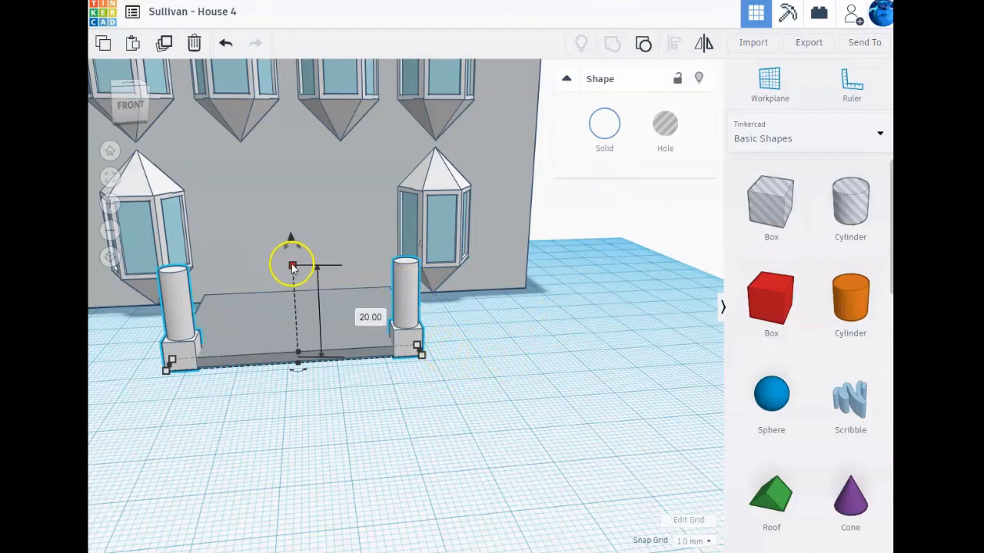
pyautogui.moveTo(292, 266)
pyautogui.mouseDown()
pyautogui.moveTo(288, 188)
pyautogui.moveTo(288, 265)
pyautogui.mouseUp()
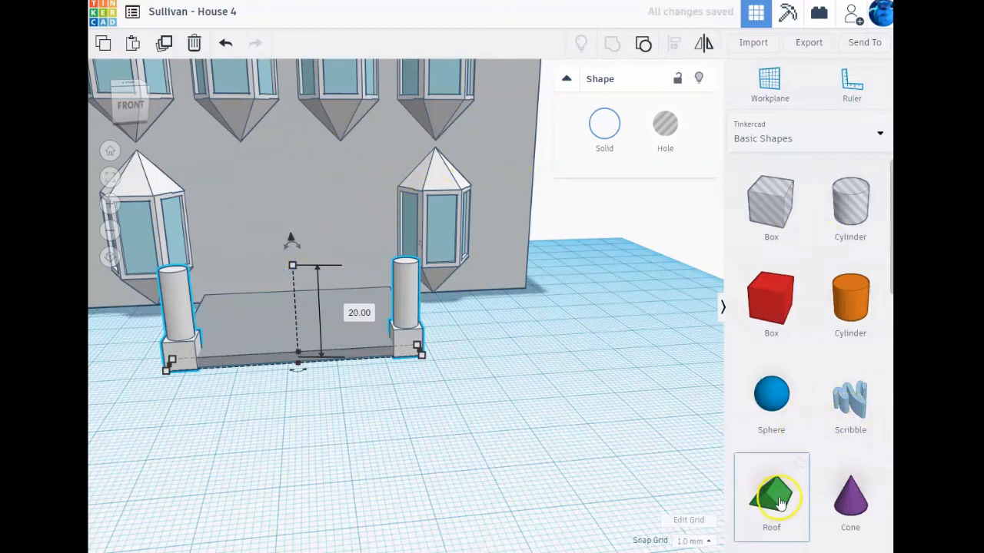
# - Add a Roof shape in front of the entrance base and recolour it with the dark grey preset
pyautogui.moveTo(778, 501); pyautogui.dragTo(300, 405)
pyautogui.click(604, 123)
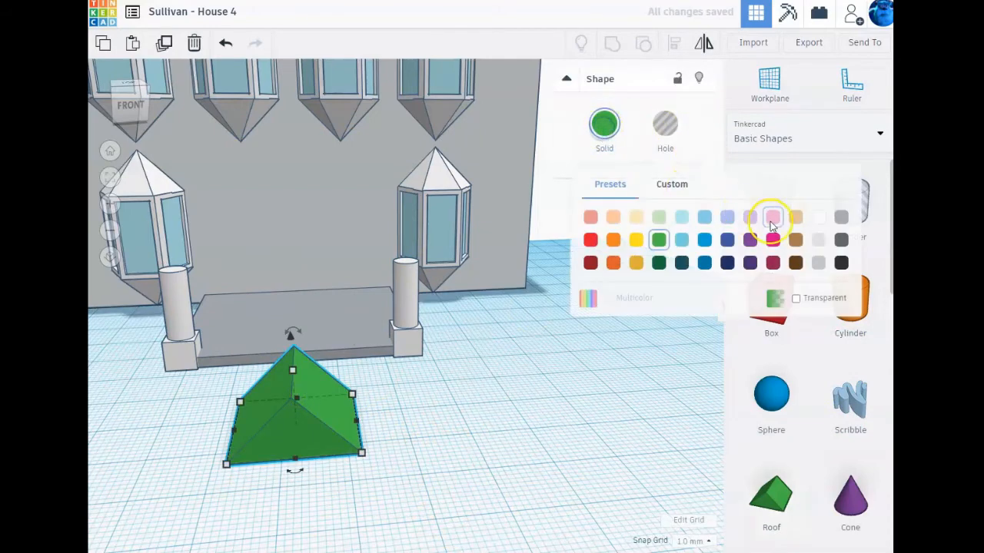
pyautogui.click(841, 240)
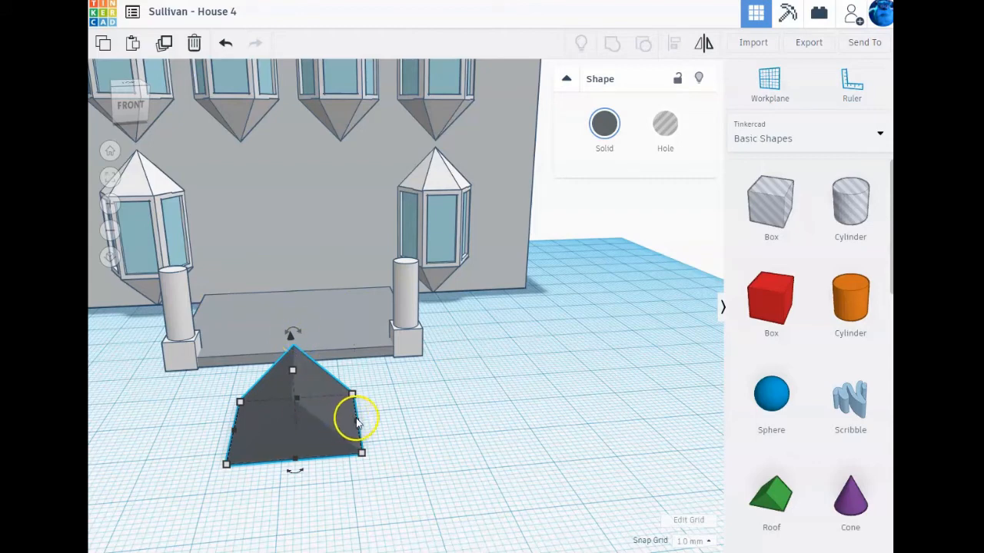
# - Stretch the dark grey roof to 55 mm wide and 49 mm deep and place it over the entrance base
pyautogui.moveTo(356, 422); pyautogui.dragTo(557, 412)
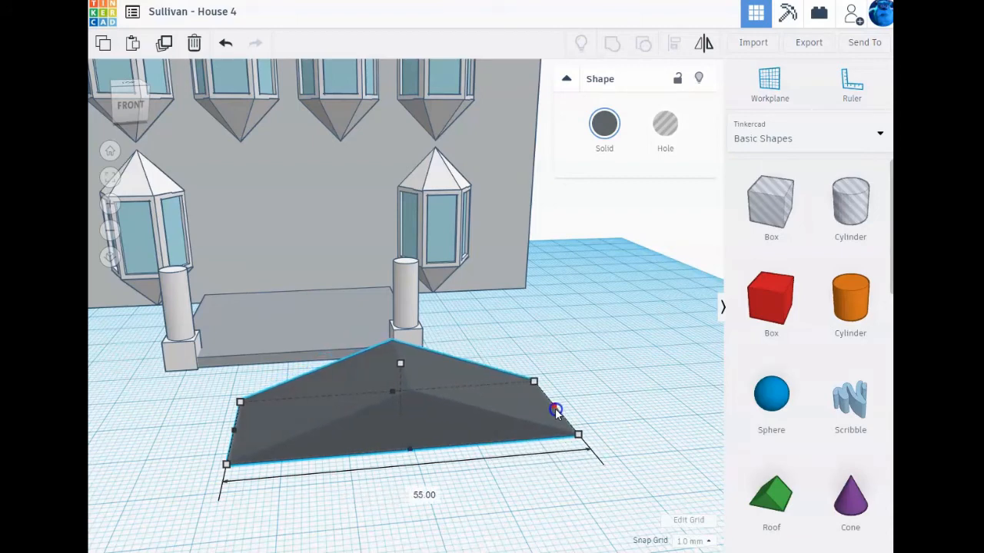
pyautogui.moveTo(466, 412); pyautogui.dragTo(296, 373)
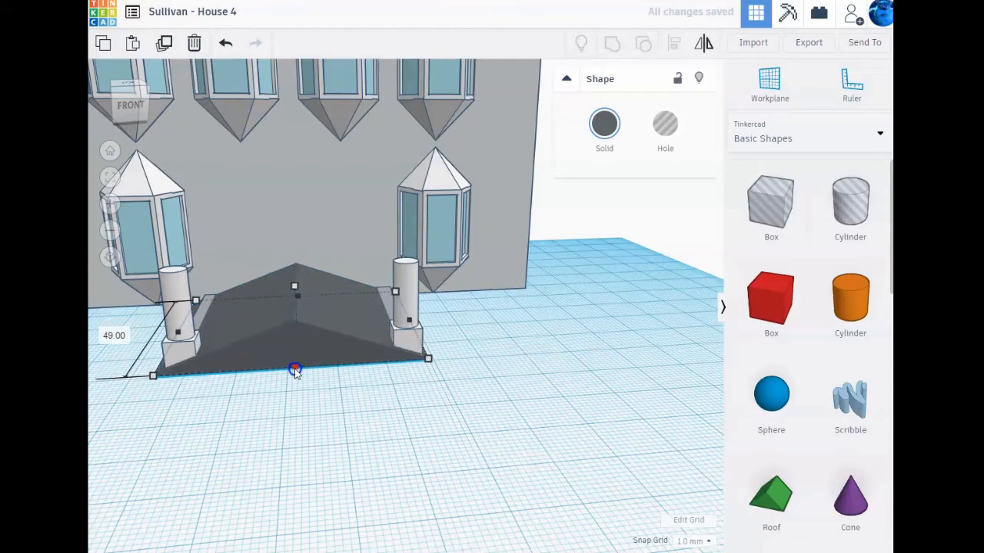
pyautogui.moveTo(381, 408); pyautogui.dragTo(265, 430, button='right')
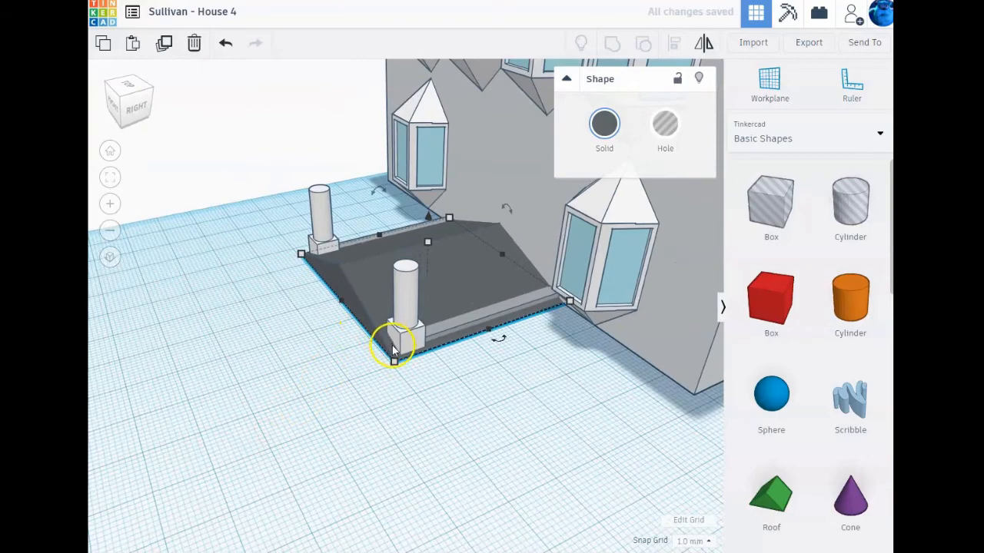
pyautogui.moveTo(321, 374); pyautogui.dragTo(468, 360, button='right')
pyautogui.click(343, 380)
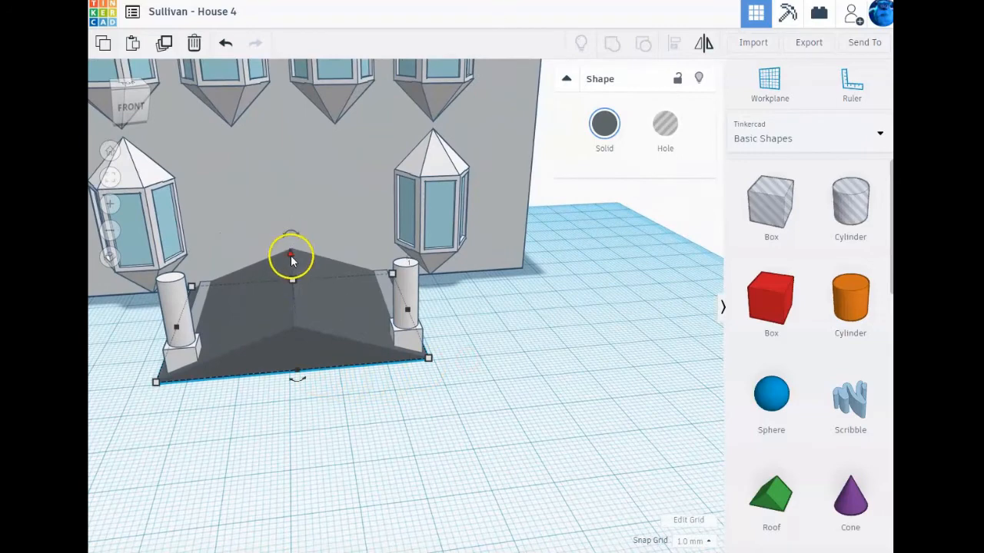
# - Raise the entrance roof to 38 mm above the workplane, over the columns
pyautogui.moveTo(288, 252); pyautogui.dragTo(254, 87)
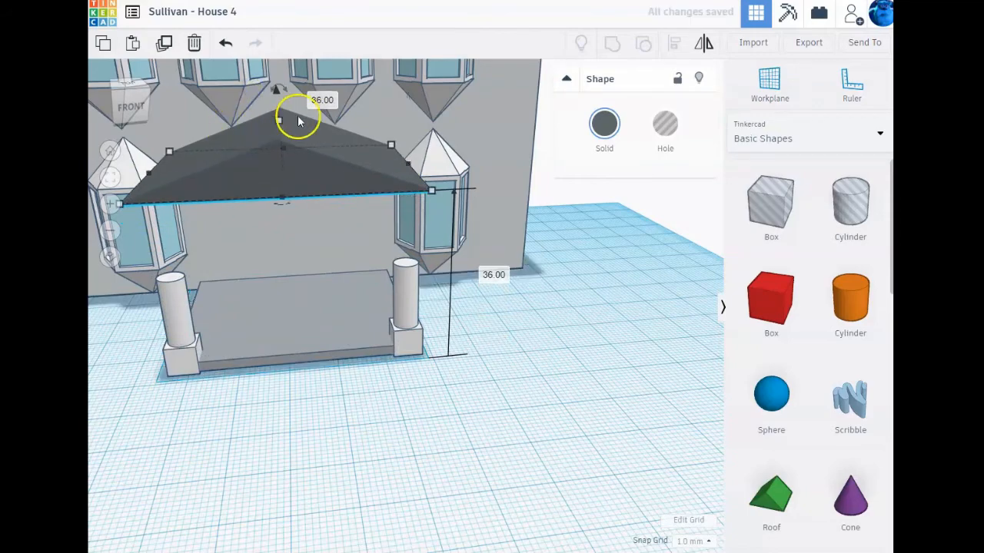
pyautogui.moveTo(472, 380)
pyautogui.mouseDown(button='right')
pyautogui.moveTo(469, 345)
pyautogui.moveTo(465, 377)
pyautogui.mouseUp(button='right')
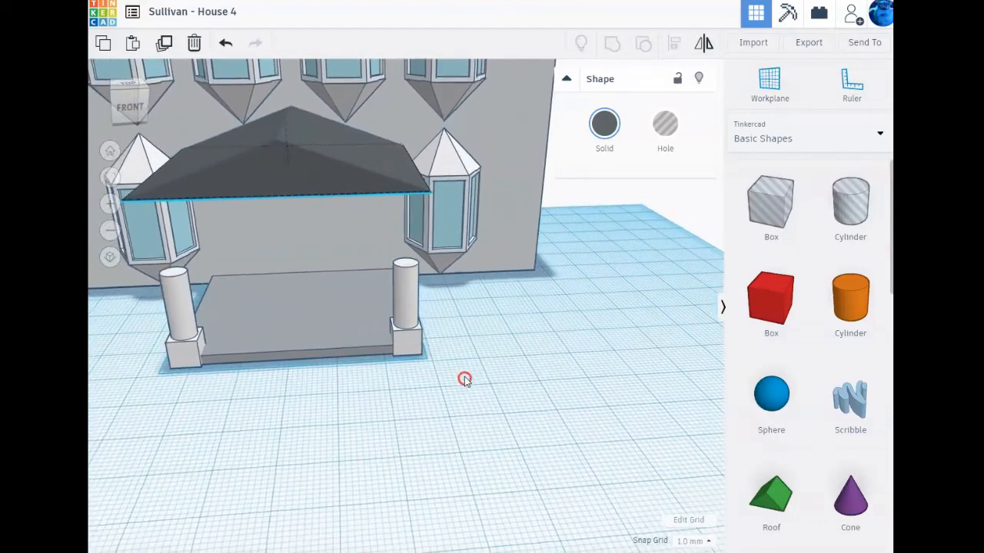
pyautogui.moveTo(282, 91); pyautogui.dragTo(284, 75)
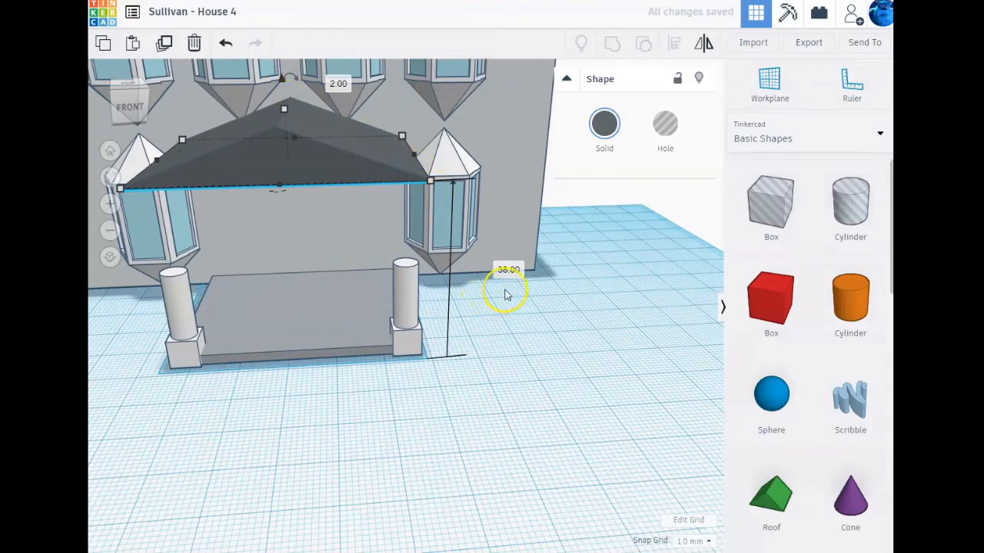
pyautogui.moveTo(523, 317); pyautogui.dragTo(529, 323, button='right')
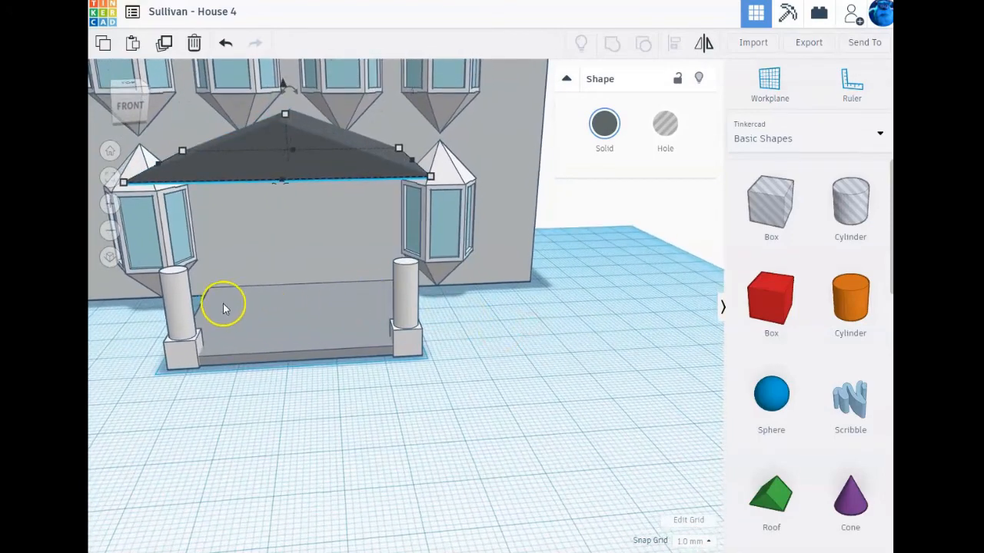
# - Stretch the grouped white columns to a height of 38 mm so they reach the underside of the entrance roof
pyautogui.click(179, 315)
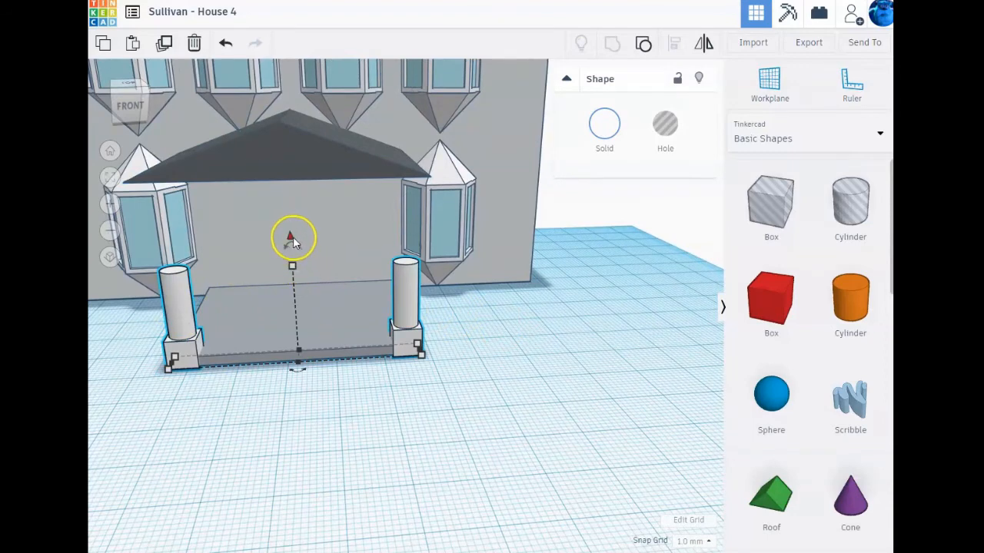
pyautogui.moveTo(290, 234); pyautogui.dragTo(292, 225)
pyautogui.hotkey('ctrl', 'z')
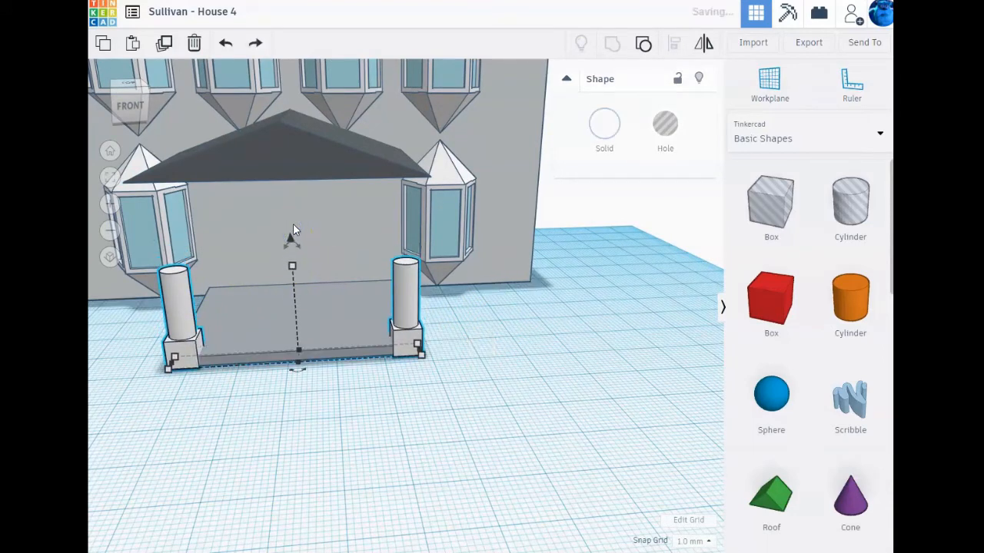
pyautogui.moveTo(292, 266); pyautogui.dragTo(304, 178)
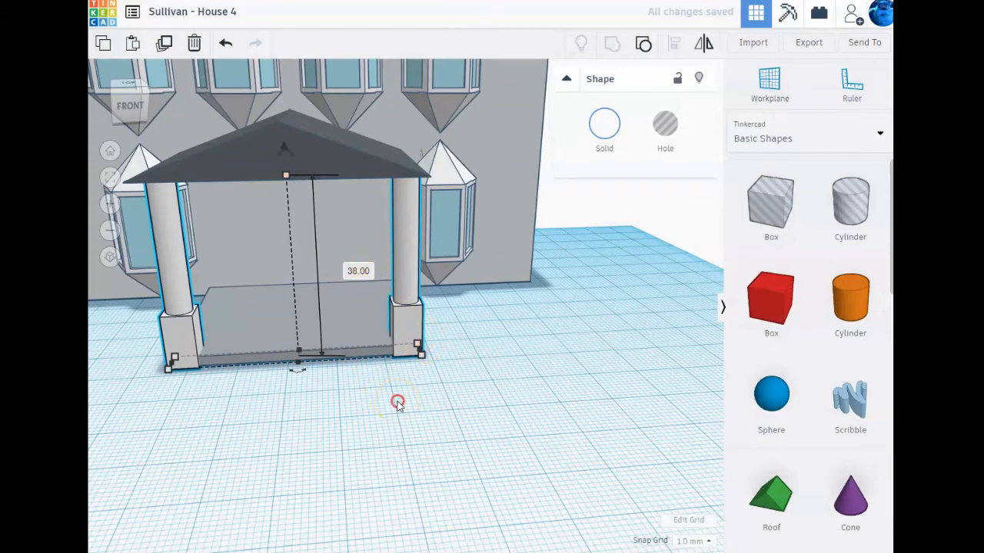
pyautogui.moveTo(398, 402)
pyautogui.mouseDown(button='right')
pyautogui.moveTo(393, 373)
pyautogui.moveTo(386, 395)
pyautogui.mouseUp(button='right')
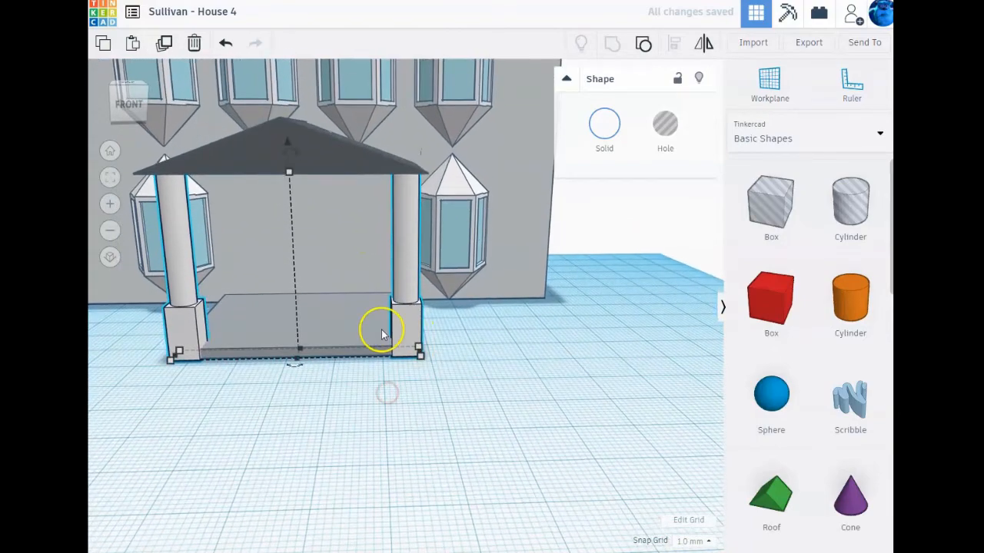
# - Centre the columns, entrance roof and house sideways on each other with Align, and group all three
pyautogui.keyDown('shift'); pyautogui.click(526, 269); pyautogui.keyUp('shift')
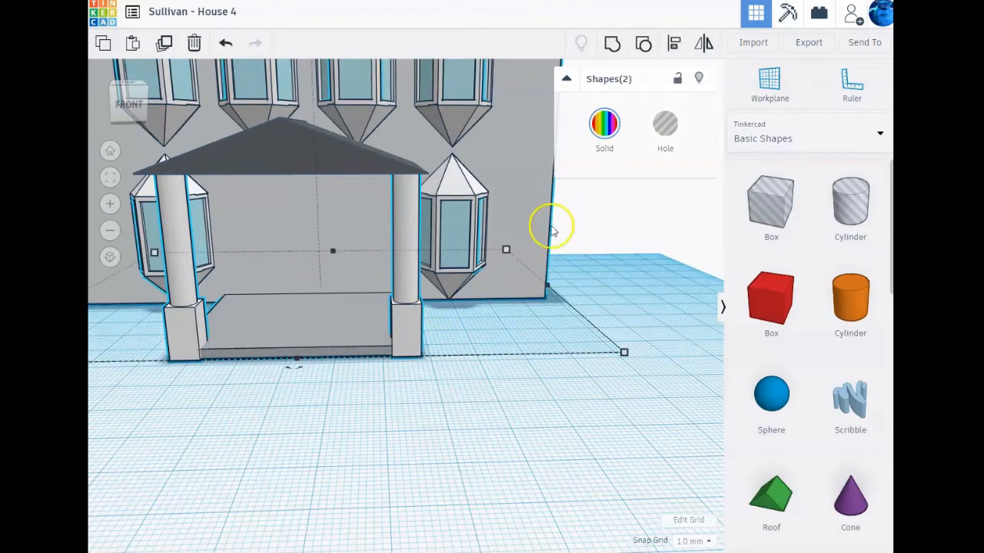
pyautogui.keyDown('shift'); pyautogui.click(340, 153); pyautogui.keyUp('shift')
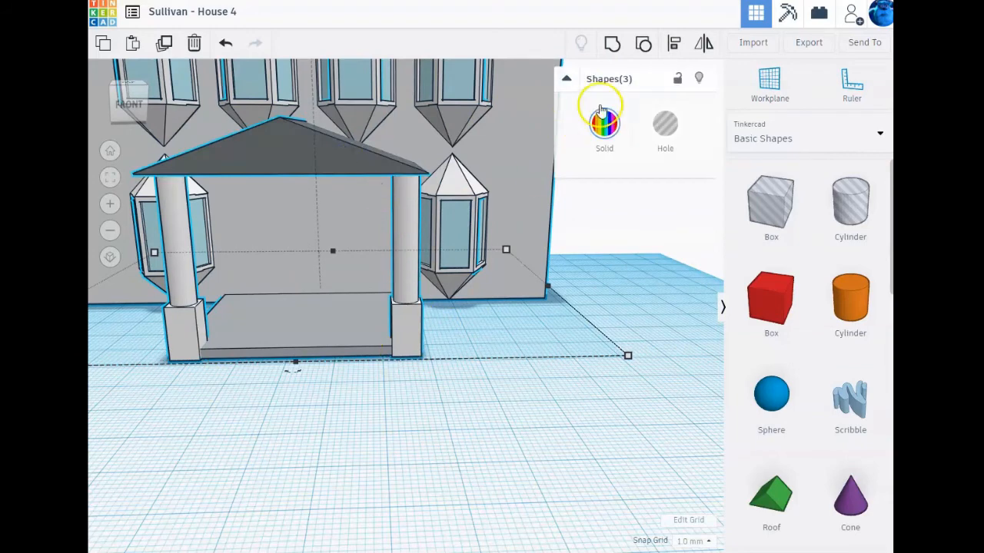
pyautogui.click(673, 43)
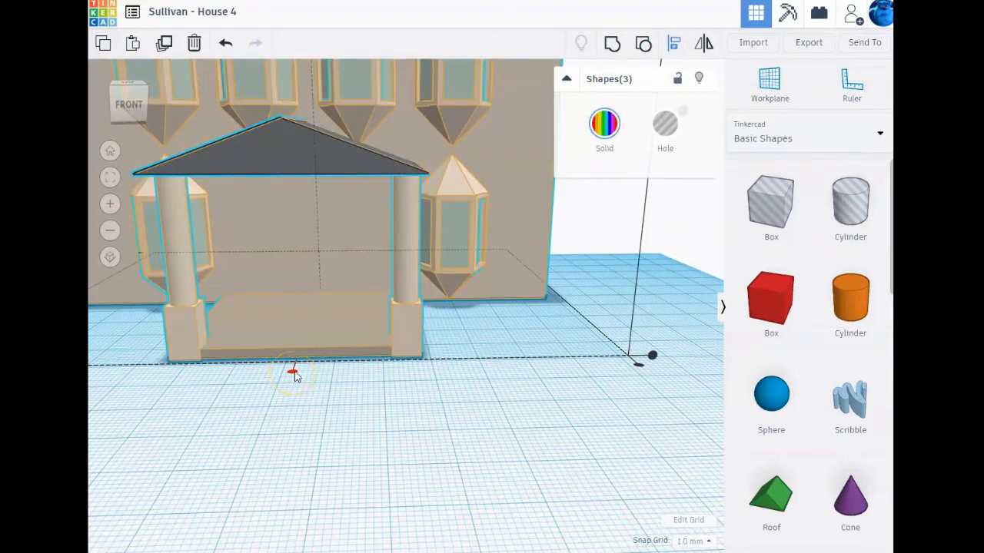
pyautogui.click(294, 373)
pyautogui.moveTo(332, 439)
pyautogui.mouseDown(button='right')
pyautogui.moveTo(340, 426)
pyautogui.moveTo(470, 432)
pyautogui.moveTo(223, 459)
pyautogui.moveTo(241, 437)
pyautogui.moveTo(395, 428)
pyautogui.moveTo(397, 437)
pyautogui.moveTo(338, 437)
pyautogui.mouseUp(button='right')
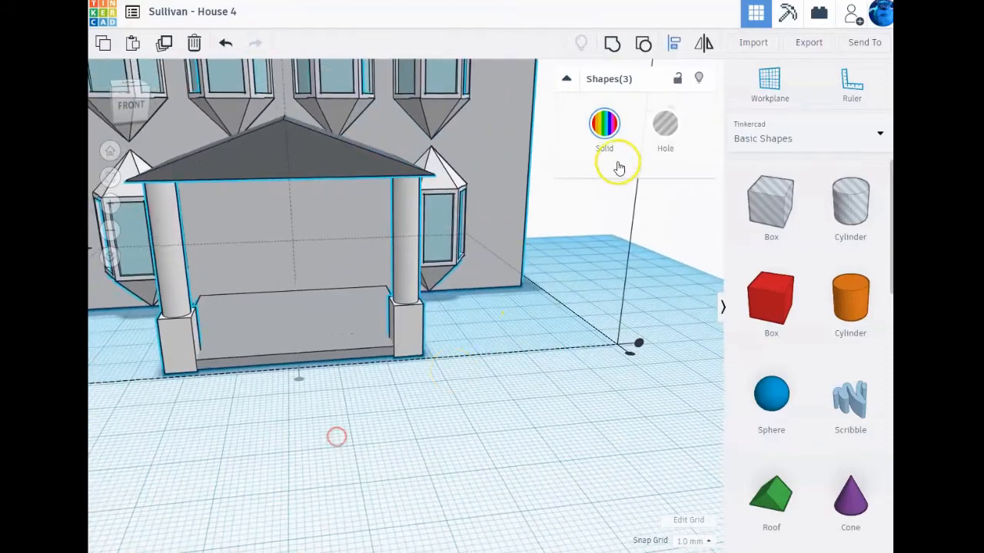
pyautogui.click(611, 48)
# - Add a box on the workplane in front of the house and recolour it with the white preset
pyautogui.scroll(-5, 417, 351)
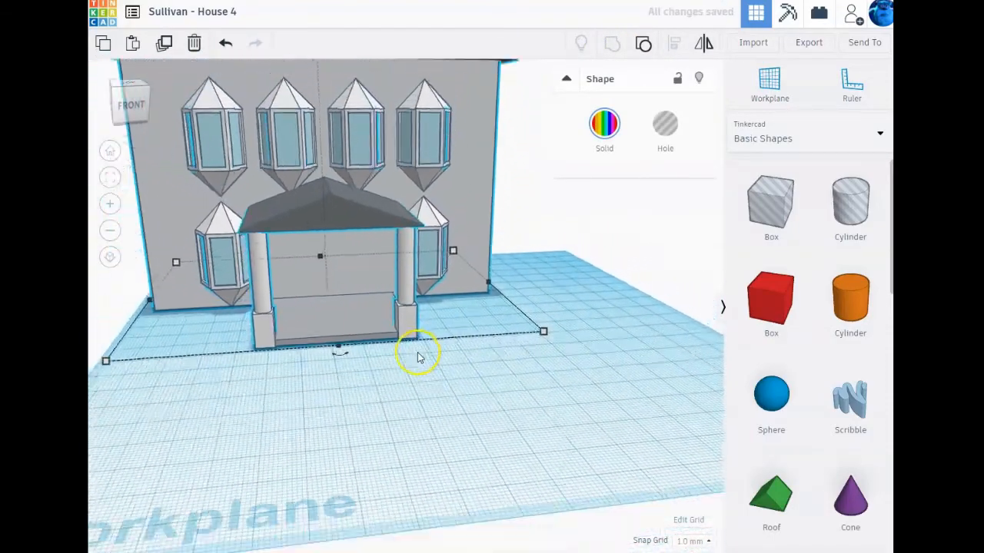
pyautogui.moveTo(418, 346); pyautogui.dragTo(399, 335, button='right')
pyautogui.scroll(5, 382, 312)
pyautogui.scroll(3, 382, 312)
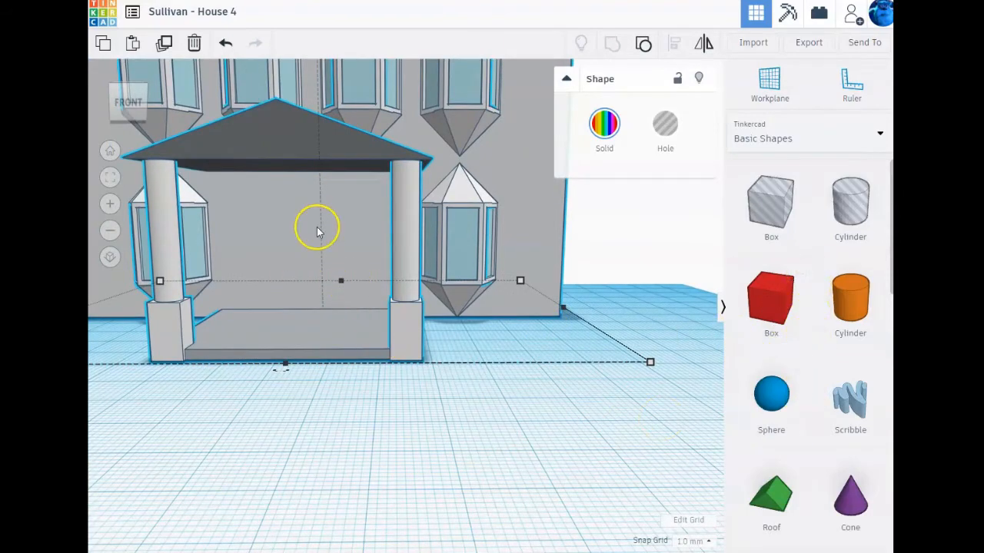
pyautogui.scroll(-5, 320, 230)
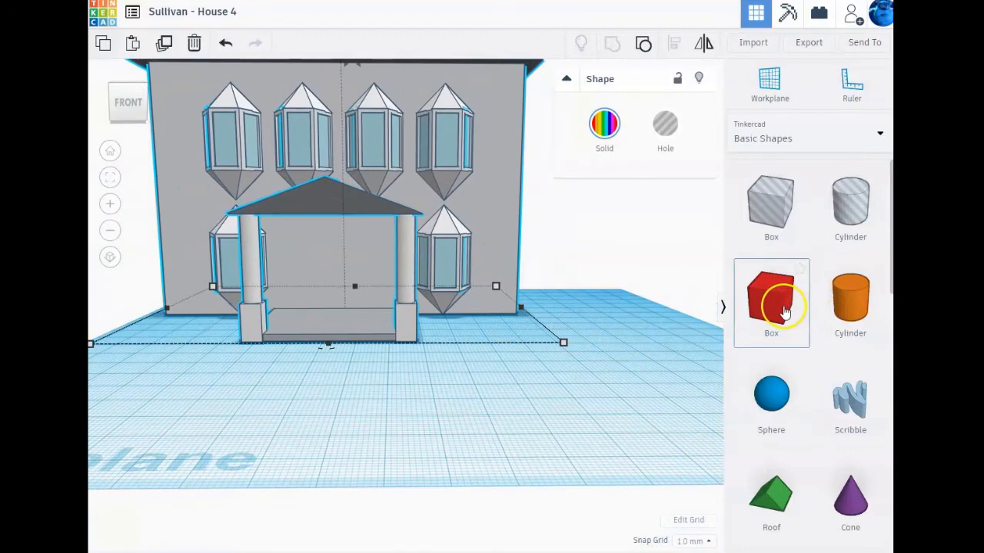
pyautogui.moveTo(786, 311); pyautogui.dragTo(481, 429)
pyautogui.scroll(-3, 549, 419)
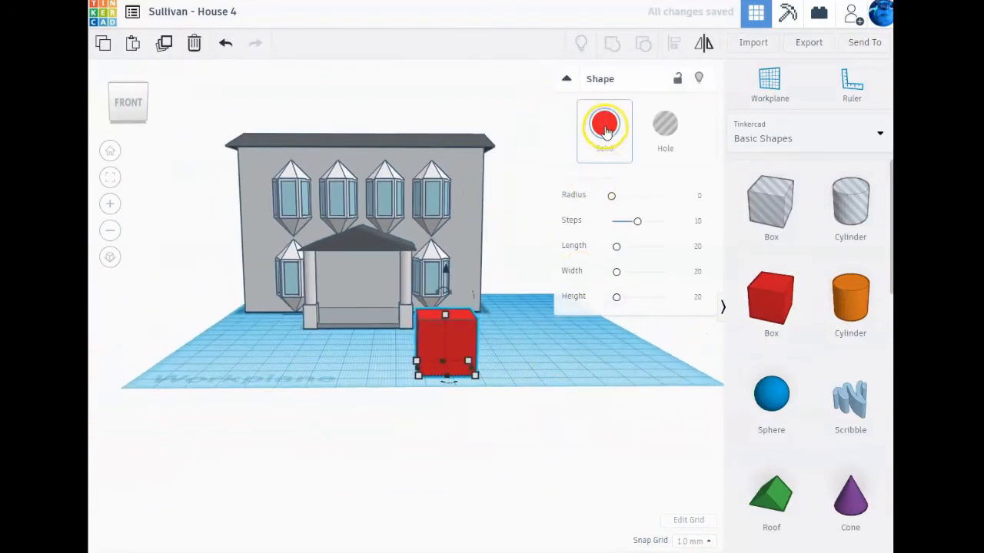
pyautogui.click(604, 127)
pyautogui.click(817, 218)
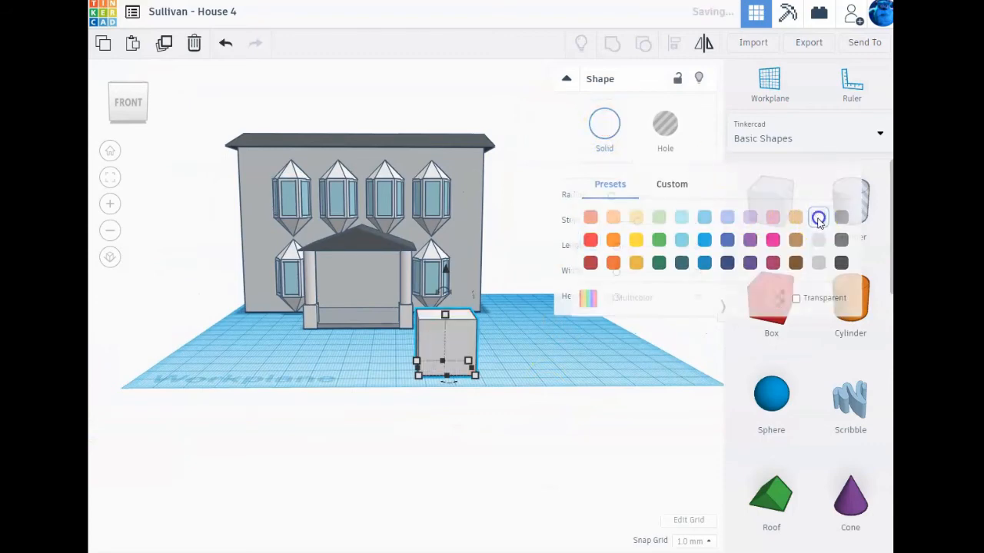
# - Lower the white box to 7 mm high and extend its depth to 36 mm
pyautogui.moveTo(445, 317); pyautogui.dragTo(445, 351)
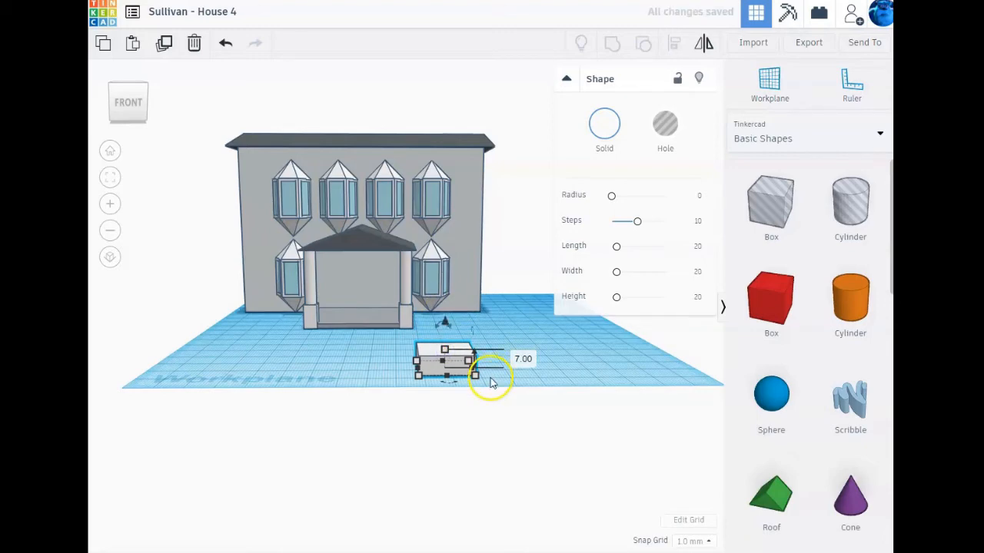
pyautogui.moveTo(491, 383); pyautogui.dragTo(483, 432, button='right')
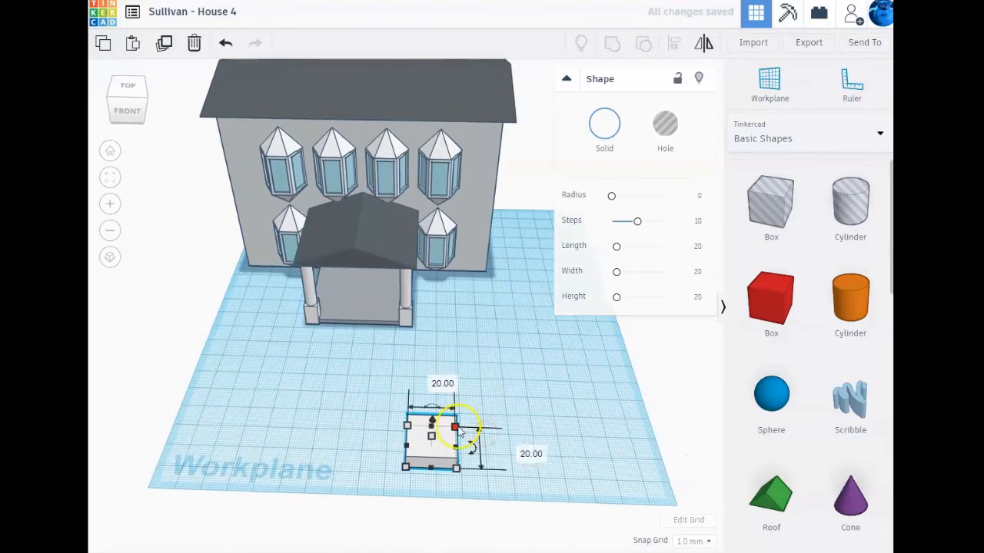
pyautogui.moveTo(459, 432); pyautogui.dragTo(455, 398)
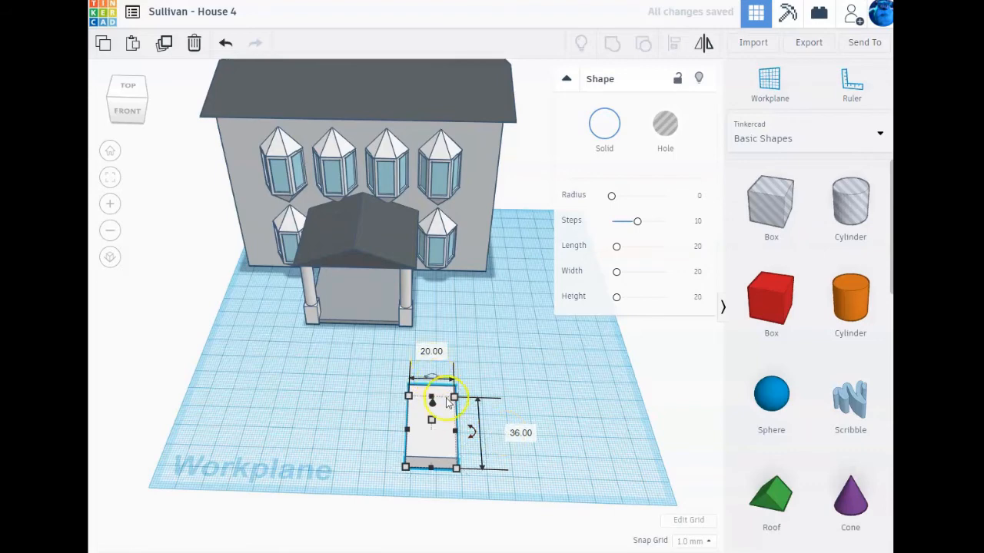
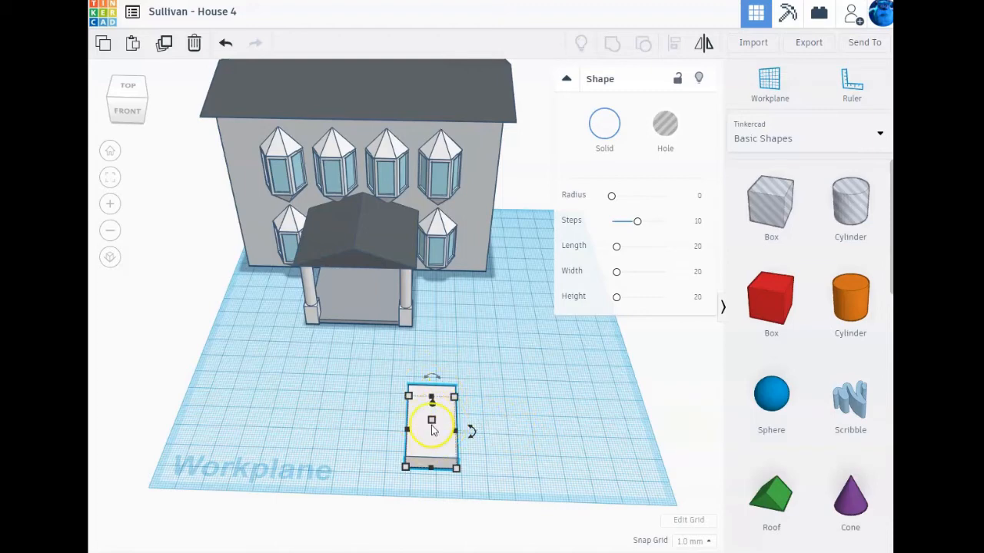
# - Duplicate the white box and move the copy 85 mm sideways to the left and 17 mm towards the house
pyautogui.click(164, 43)
pyautogui.moveTo(430, 427); pyautogui.dragTo(224, 397)
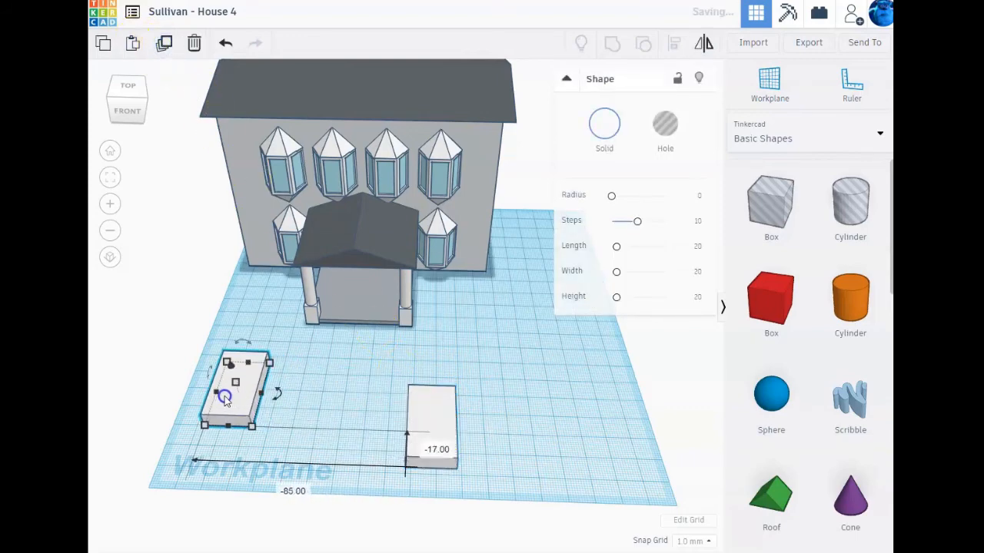
# - Turn the duplicated white box beside the original into a hole and set it to 18 mm wide and 34 mm deep
pyautogui.click(436, 417)
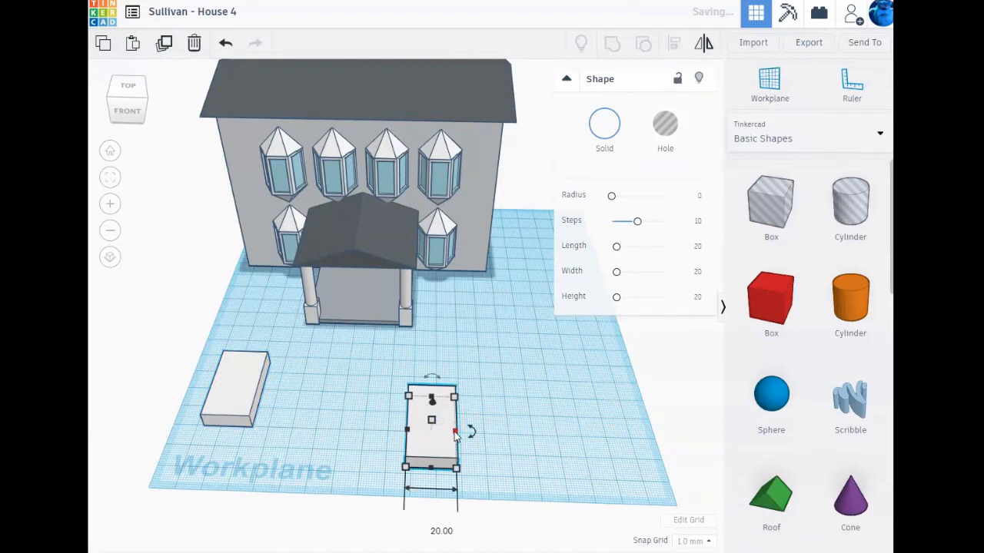
pyautogui.moveTo(454, 432); pyautogui.dragTo(455, 432)
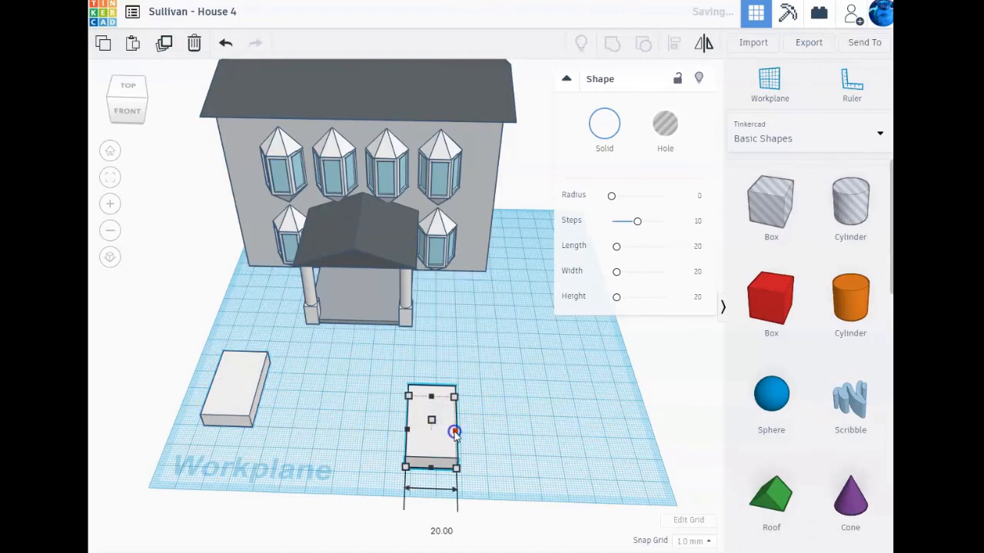
pyautogui.moveTo(454, 432); pyautogui.dragTo(456, 430)
pyautogui.click(230, 380)
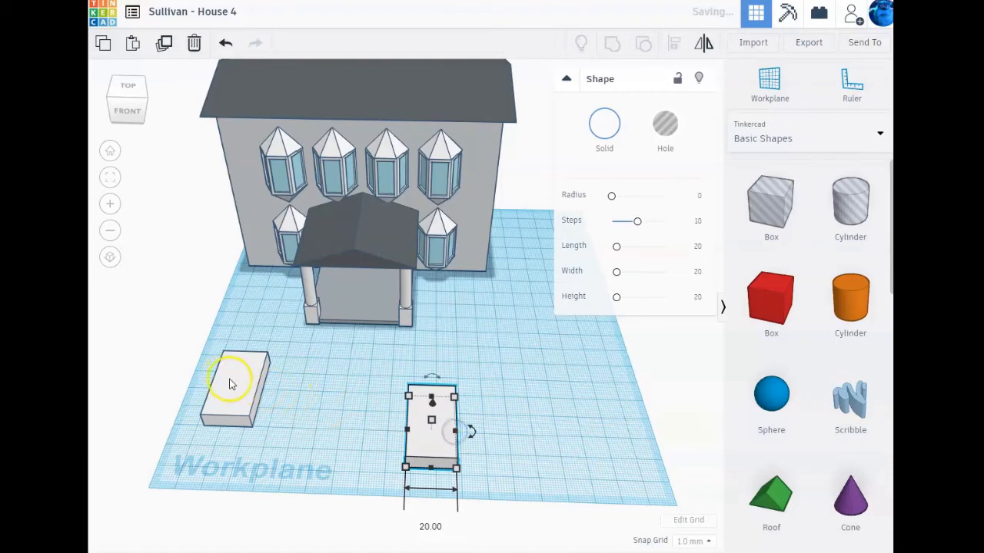
pyautogui.click(662, 124)
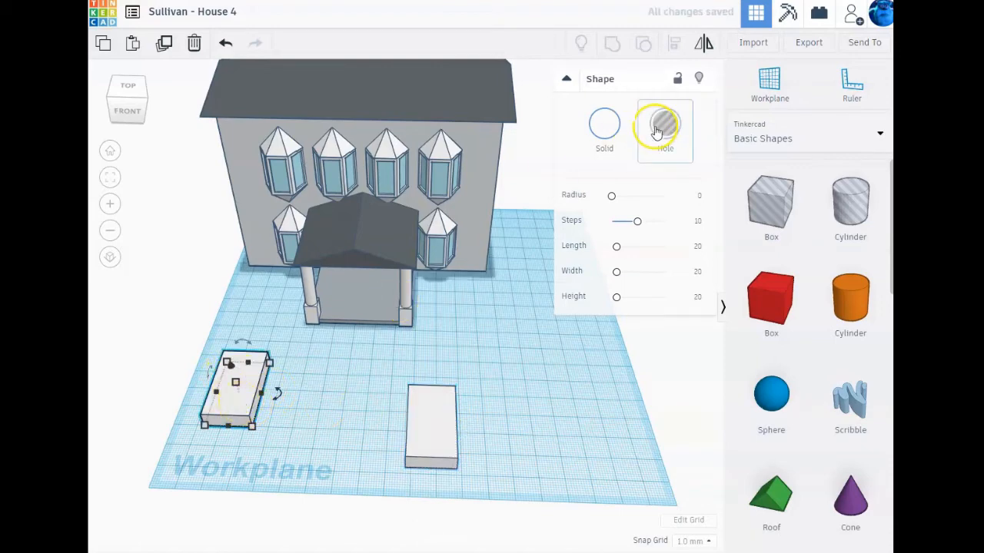
pyautogui.moveTo(253, 423)
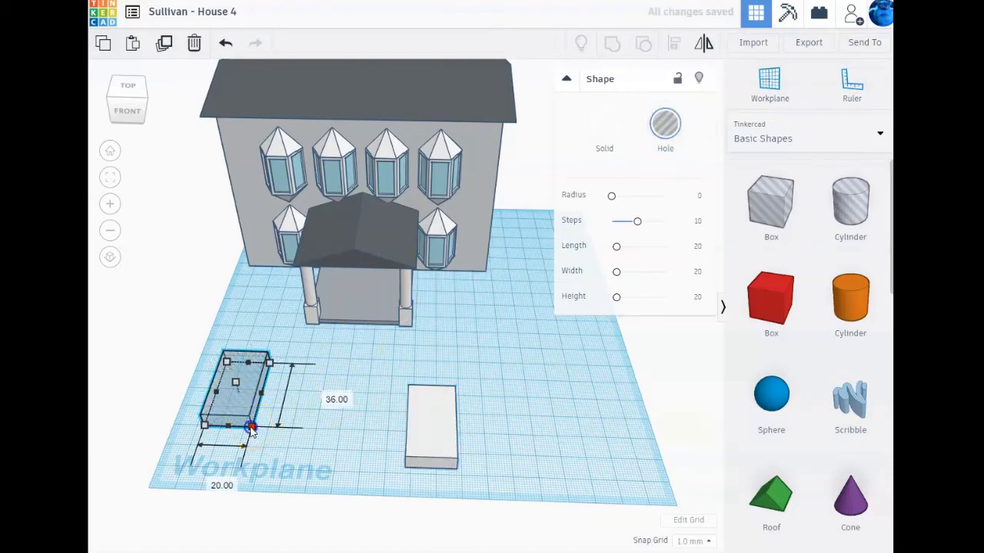
pyautogui.click(211, 482)
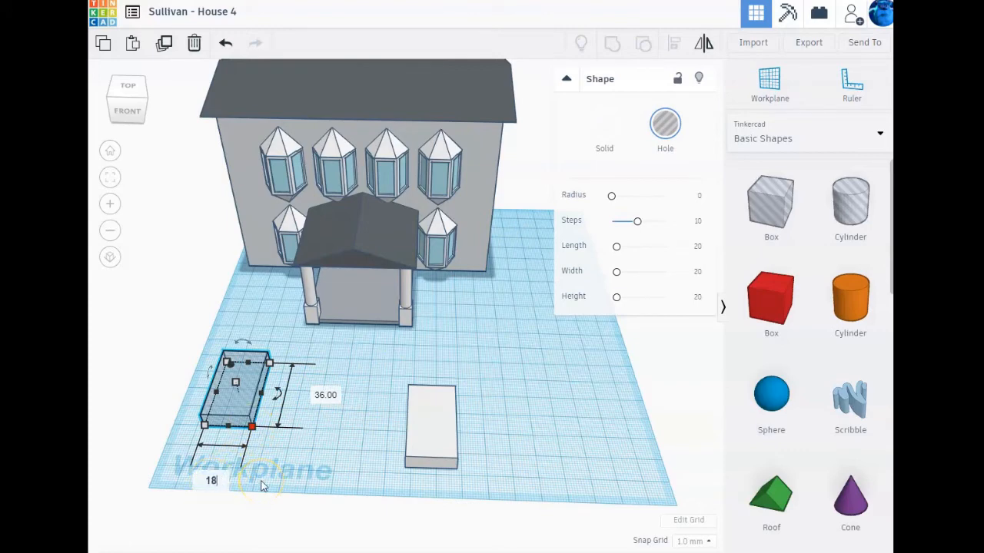
pyautogui.press('Return')
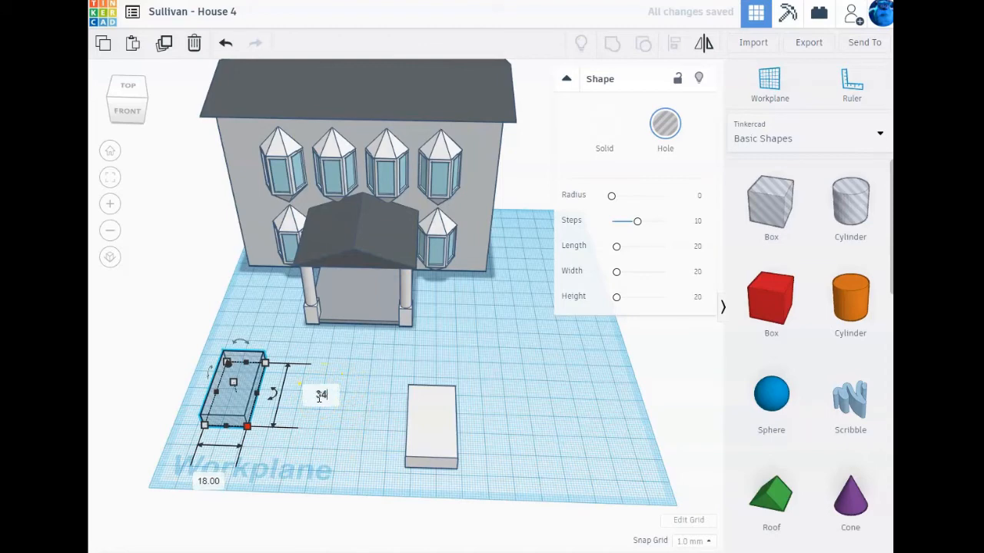
pyautogui.press('Return')
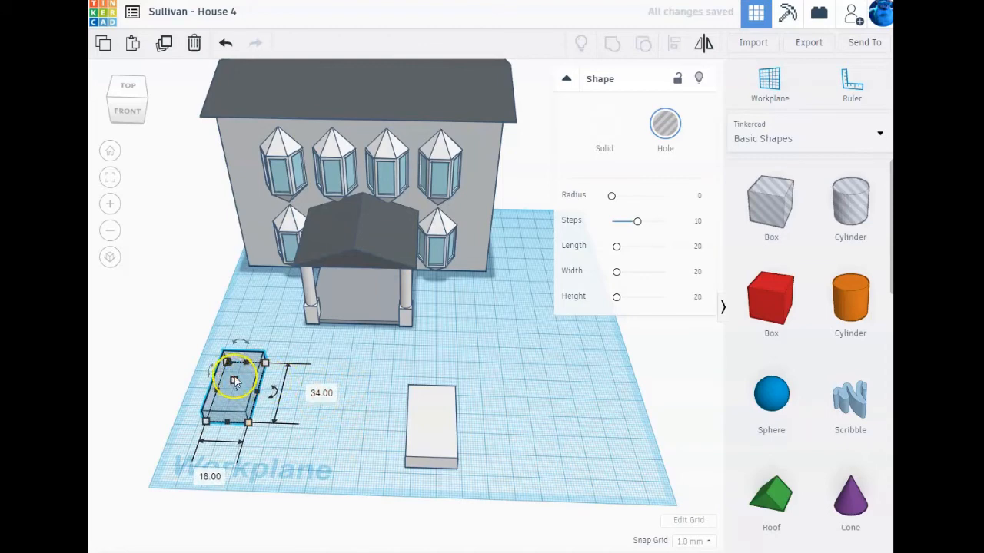
# - Raise the hole box to 19 mm high and centre it on the white box in both horizontal directions with Align
pyautogui.moveTo(235, 382); pyautogui.dragTo(231, 369)
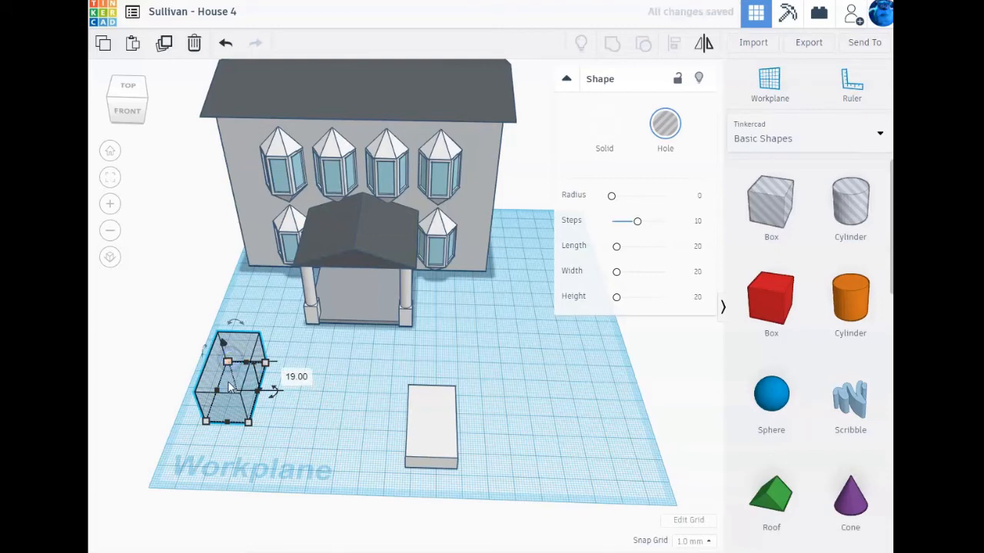
pyautogui.moveTo(233, 369); pyautogui.dragTo(388, 423)
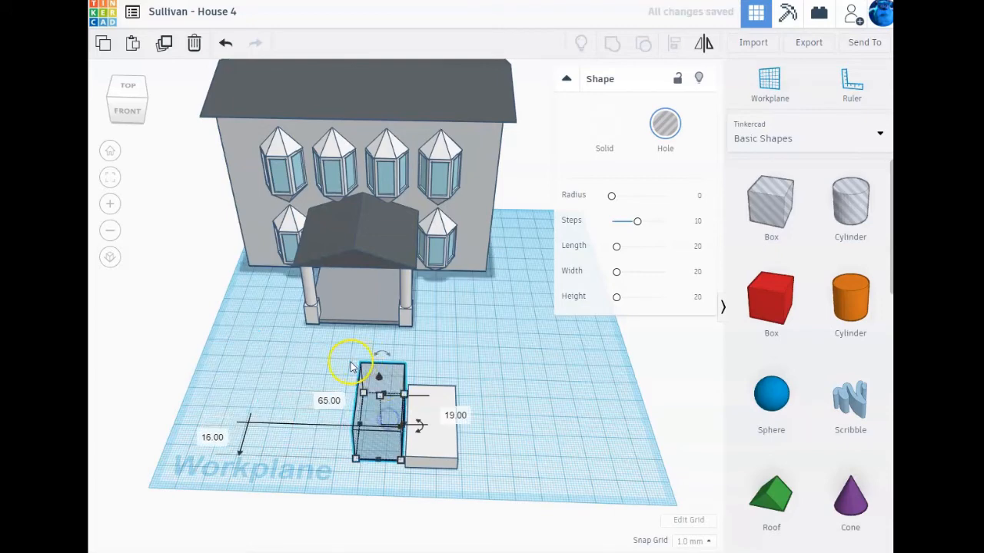
pyautogui.moveTo(346, 358); pyautogui.dragTo(463, 461)
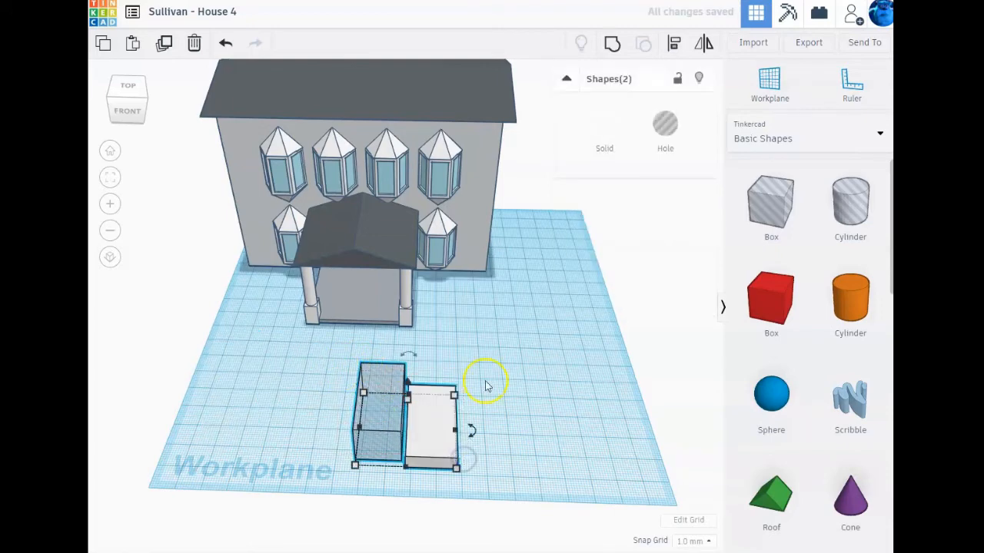
pyautogui.click(674, 43)
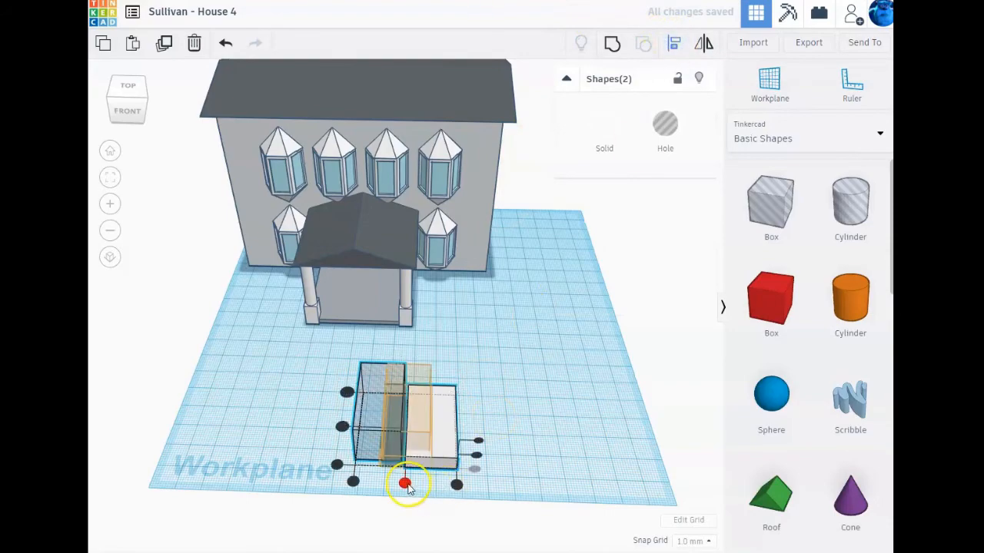
pyautogui.click(405, 483)
pyautogui.click(365, 427)
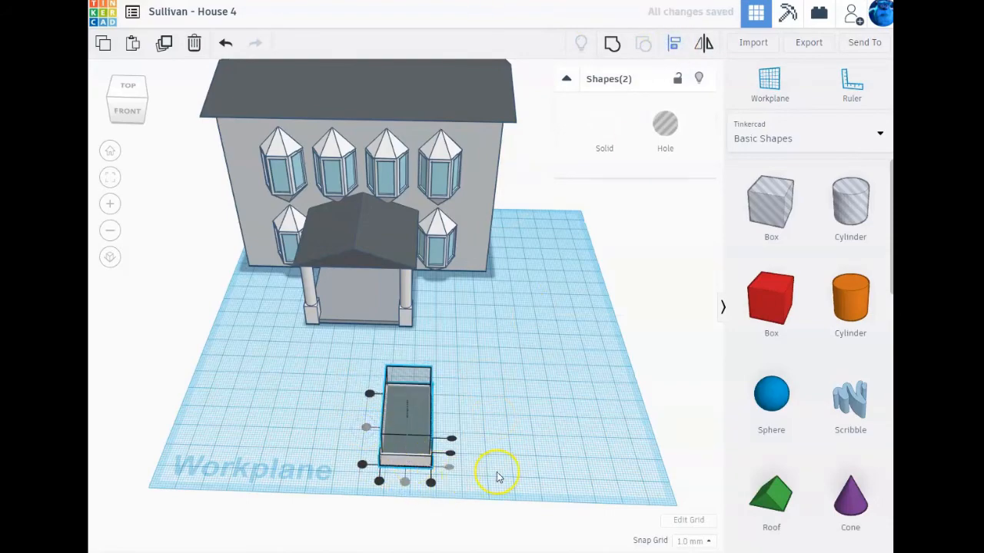
pyautogui.moveTo(500, 472)
pyautogui.mouseDown(button='right')
pyautogui.moveTo(635, 446)
pyautogui.moveTo(509, 472)
pyautogui.mouseUp(button='right')
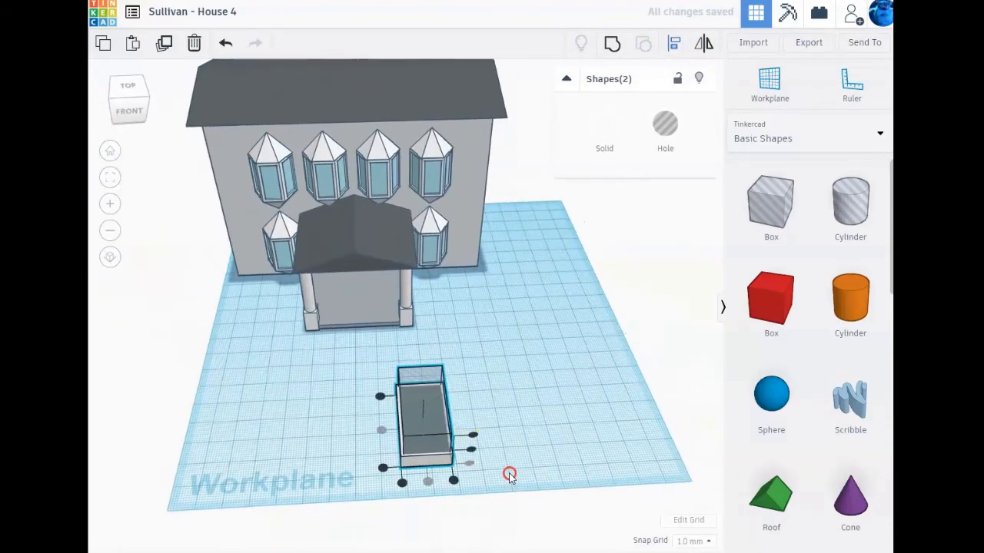
pyautogui.click(377, 393)
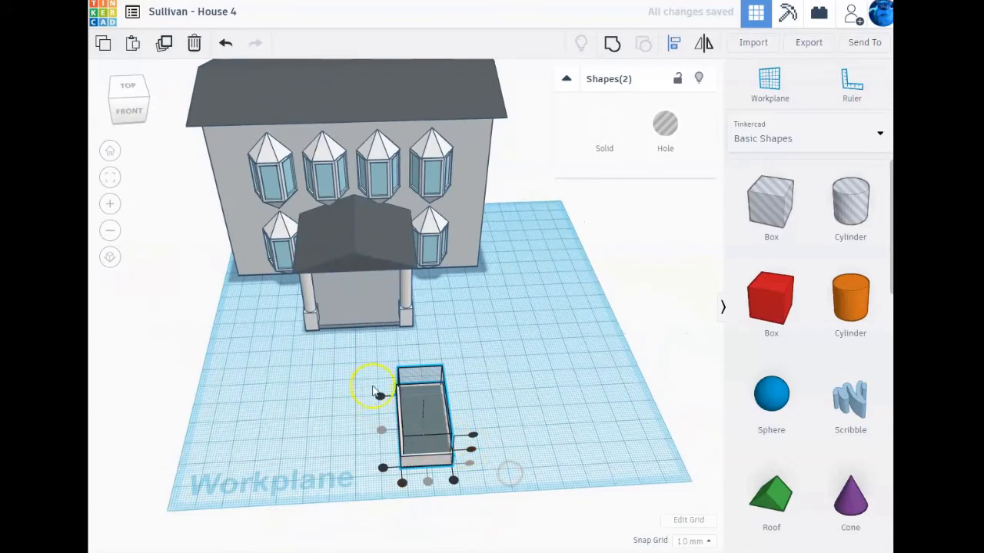
pyautogui.click(503, 413)
# - Duplicate the hole box, move the copy more than 82 mm to the left and 18.5 mm towards the house, and make it solid
pyautogui.click(432, 397)
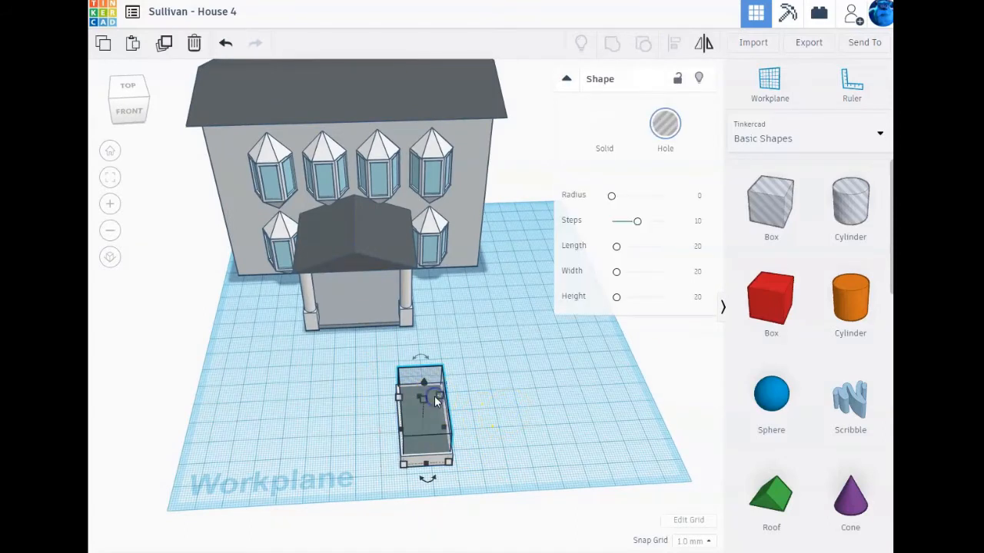
pyautogui.click(164, 43)
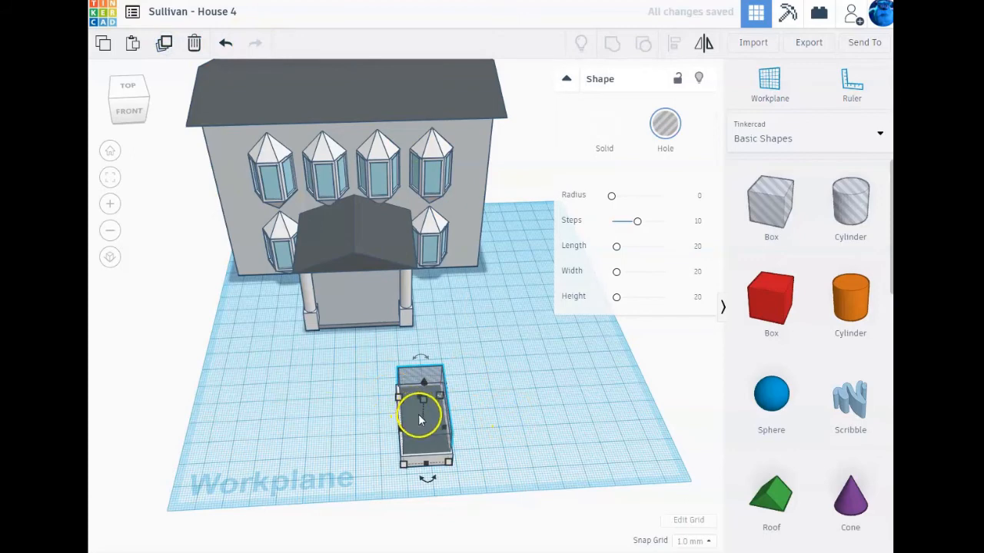
pyautogui.moveTo(419, 419); pyautogui.dragTo(218, 392)
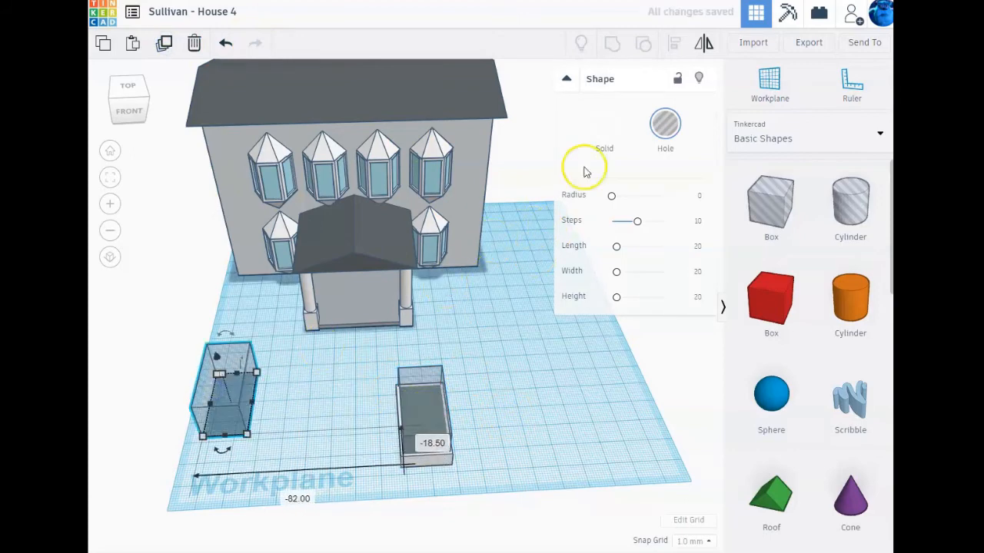
pyautogui.click(604, 126)
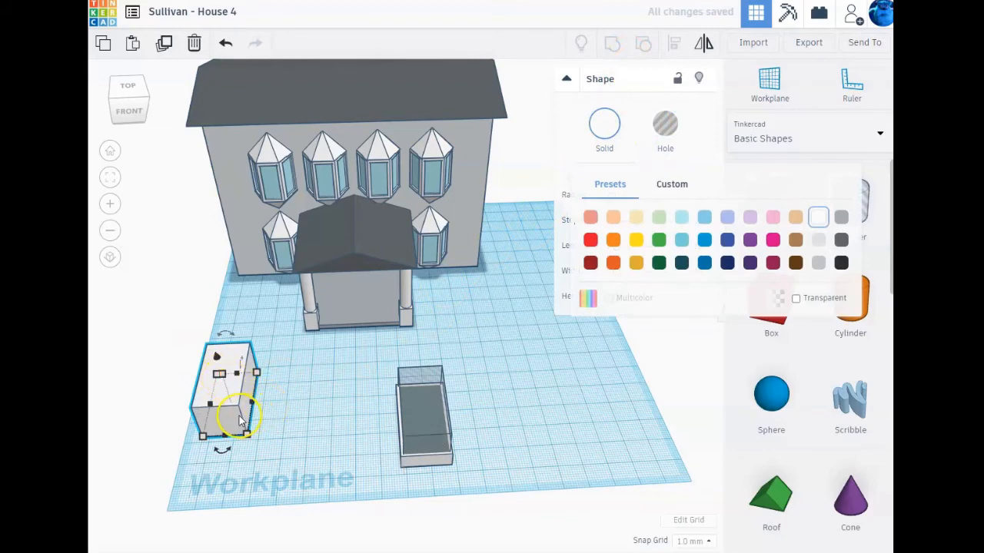
pyautogui.moveTo(240, 421); pyautogui.dragTo(215, 421)
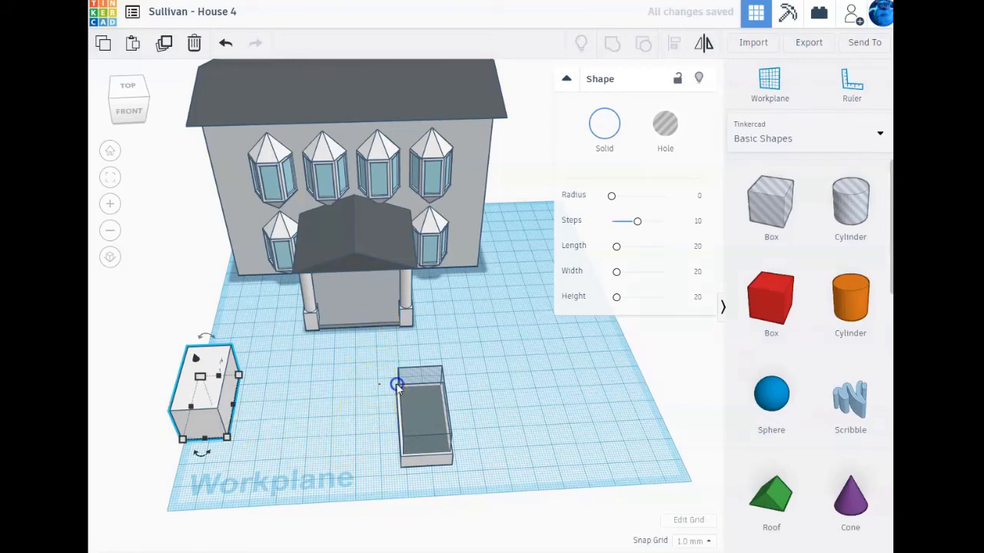
# - Group the hole box with the low white box to cut an open rectangular frame, and duplicate the frame
pyautogui.moveTo(396, 387); pyautogui.dragTo(468, 463)
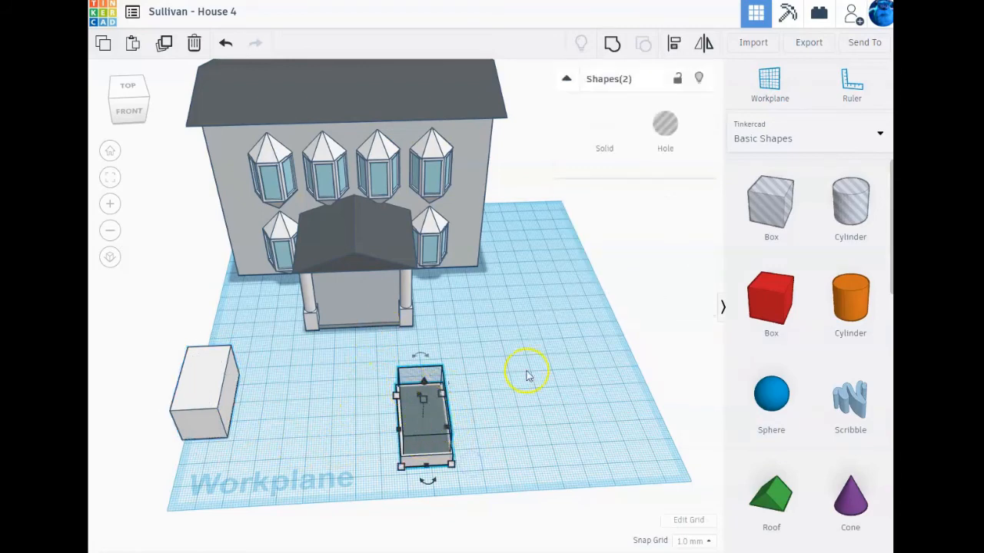
pyautogui.click(613, 46)
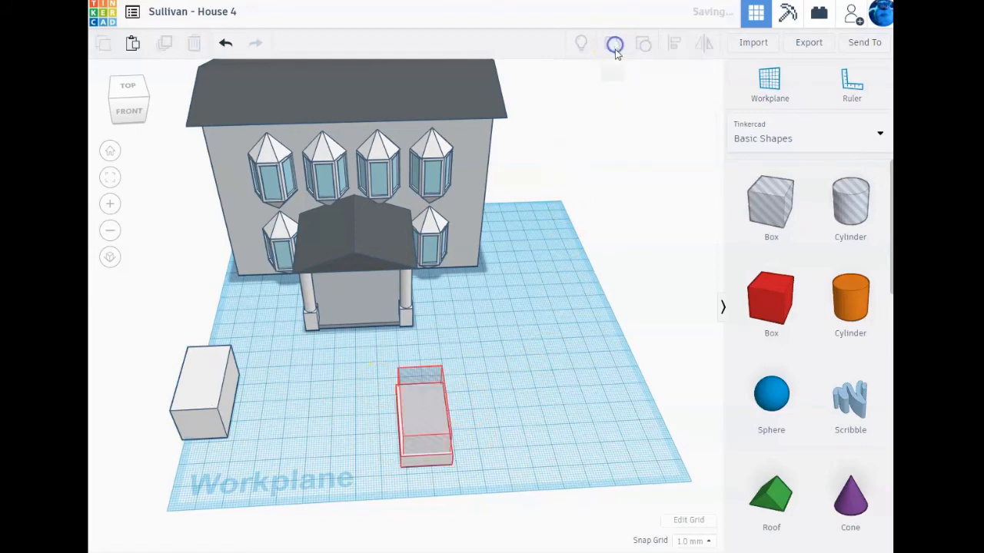
pyautogui.click(420, 435)
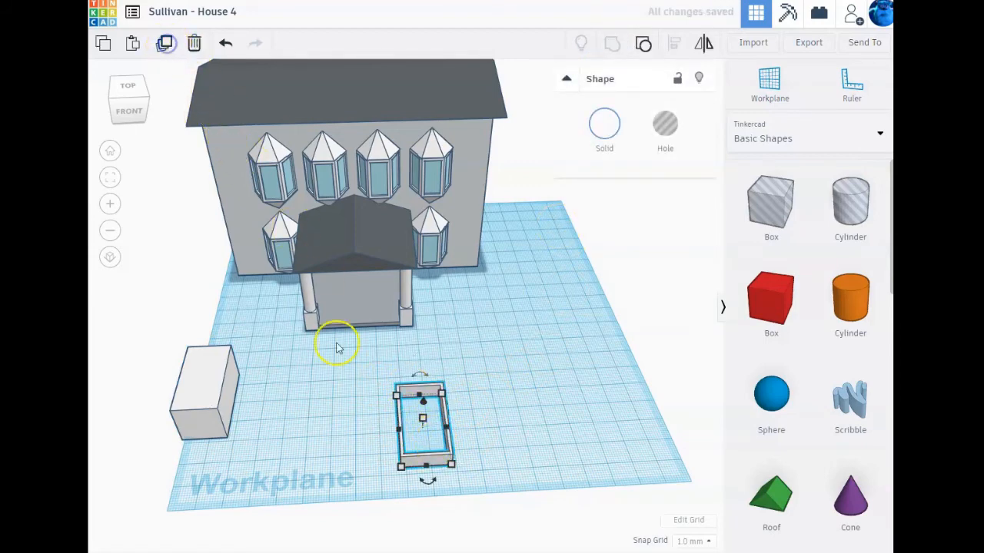
# - Move the duplicated frame 19 mm sideways to the right so the adjoining side walls of the two frames overlap
pyautogui.scroll(3, 496, 452)
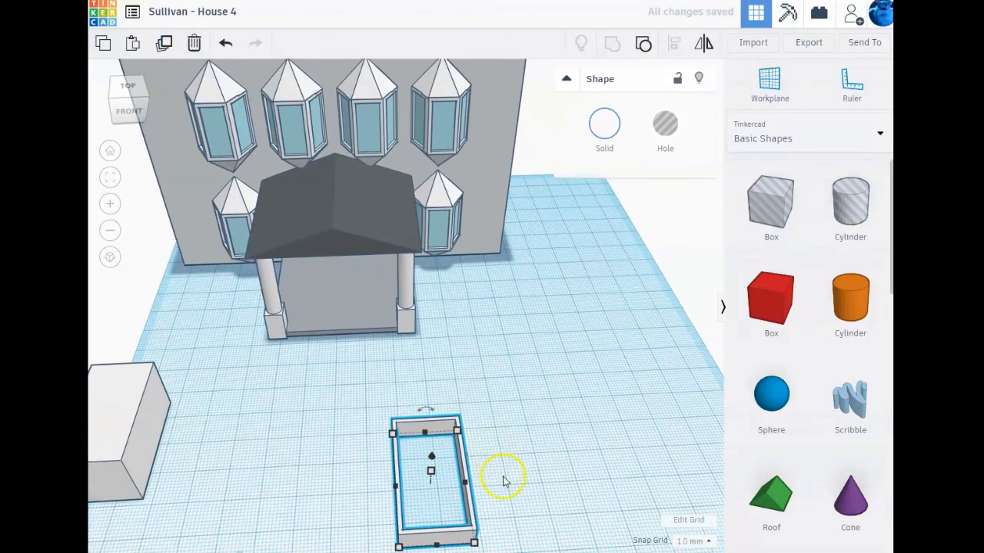
pyautogui.click(113, 180)
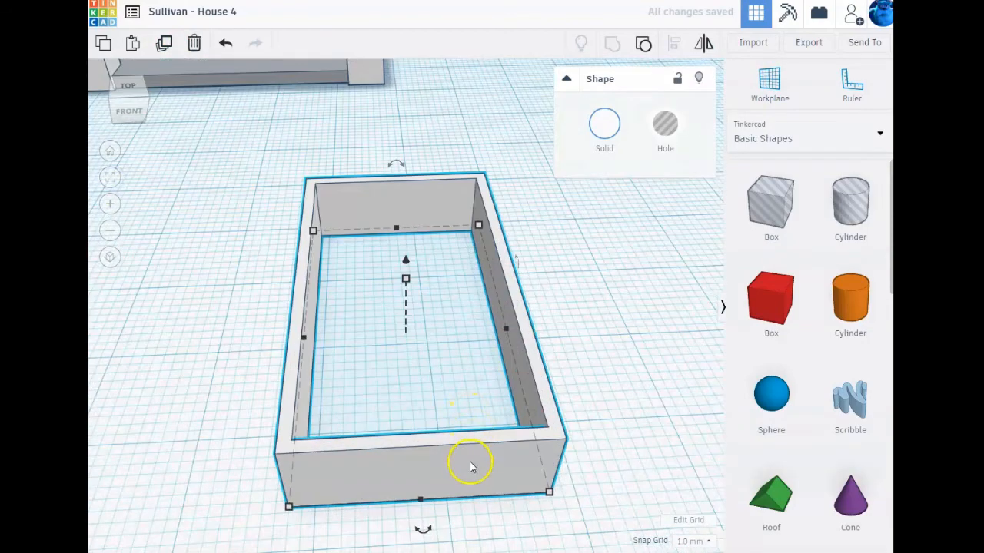
pyautogui.moveTo(471, 466); pyautogui.dragTo(722, 451)
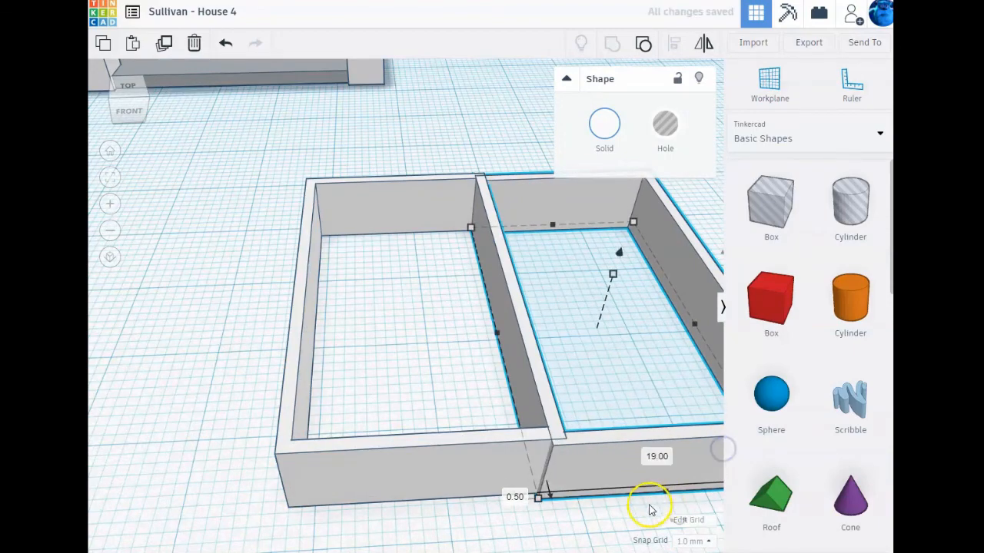
pyautogui.moveTo(650, 505); pyautogui.dragTo(619, 511, button='right')
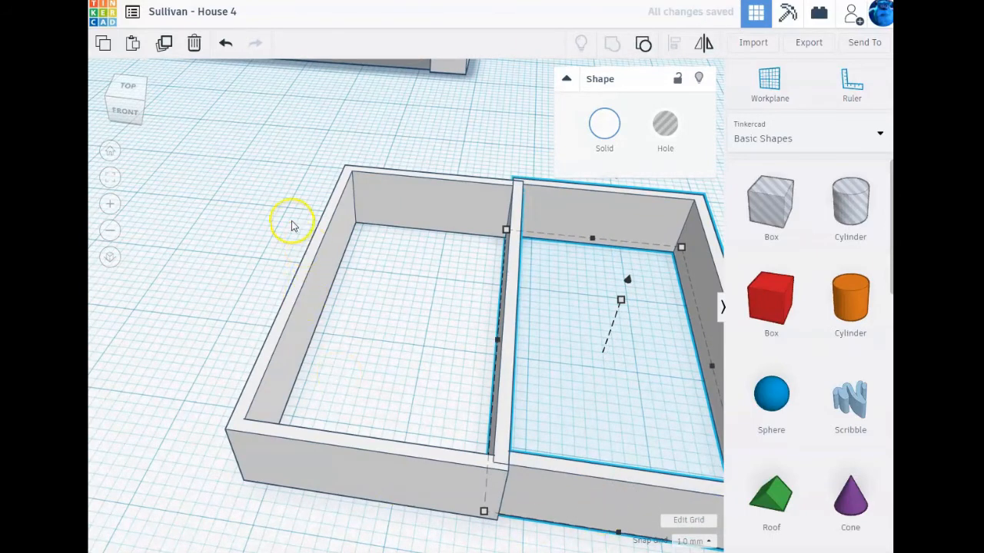
# - Align the front edges of the two adjoining frames and group them into one double frame
pyautogui.moveTo(291, 226); pyautogui.dragTo(626, 375)
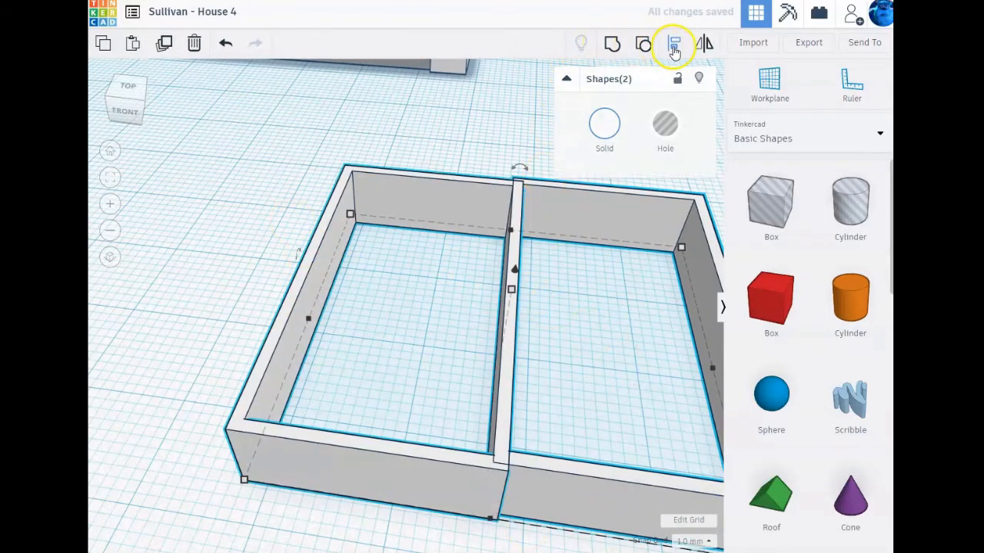
pyautogui.click(673, 47)
pyautogui.click(225, 478)
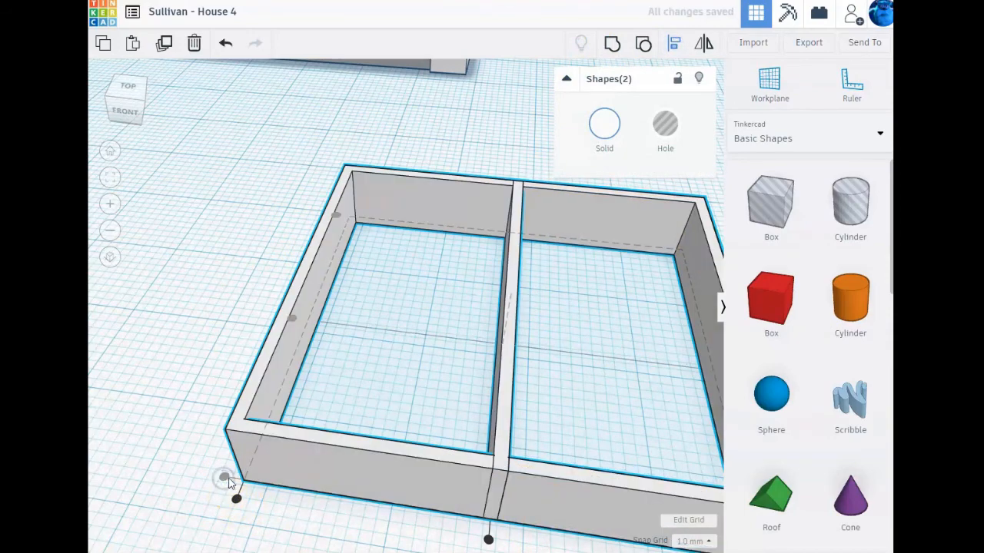
pyautogui.click(164, 46)
pyautogui.click(613, 46)
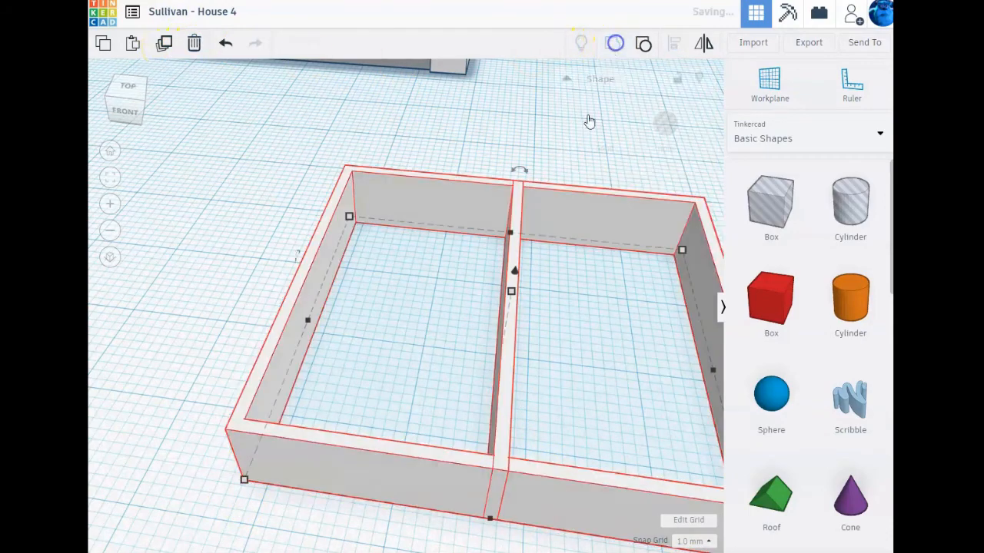
# - Move the double frame 27 mm to the left and 17.5 mm towards the house, in front of the porch
pyautogui.scroll(-5, 565, 404)
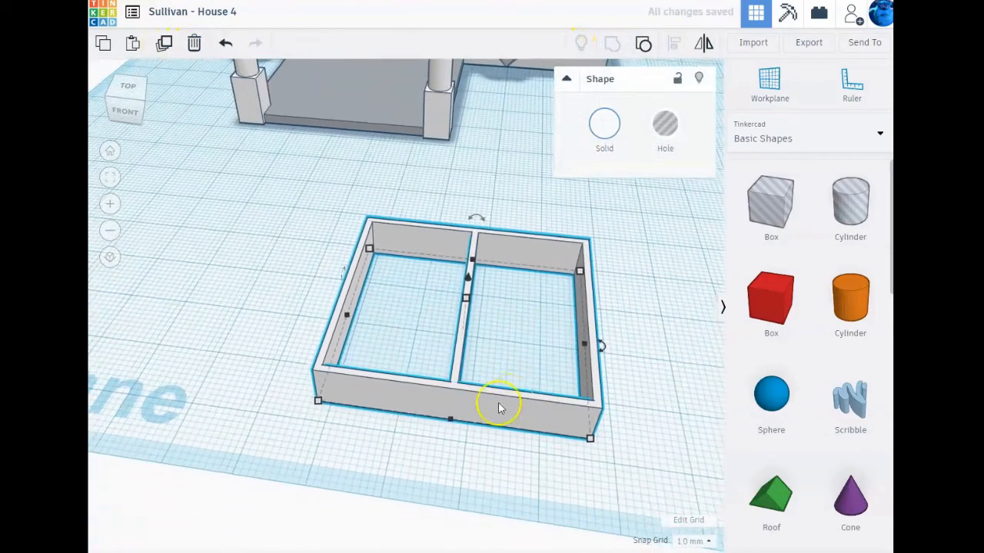
pyautogui.moveTo(501, 406); pyautogui.dragTo(492, 448, button='right')
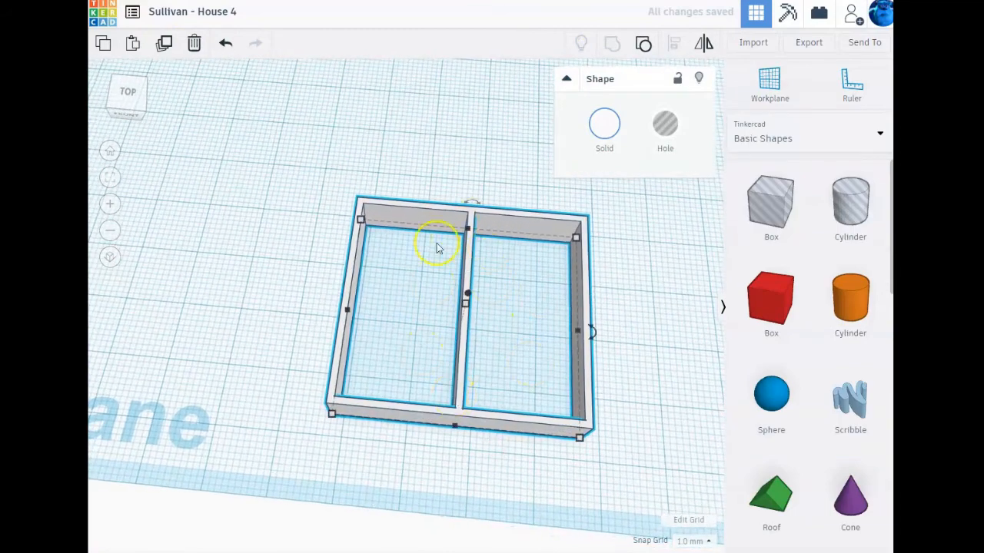
pyautogui.scroll(-3, 477, 350)
pyautogui.moveTo(468, 341); pyautogui.dragTo(395, 290, button='right')
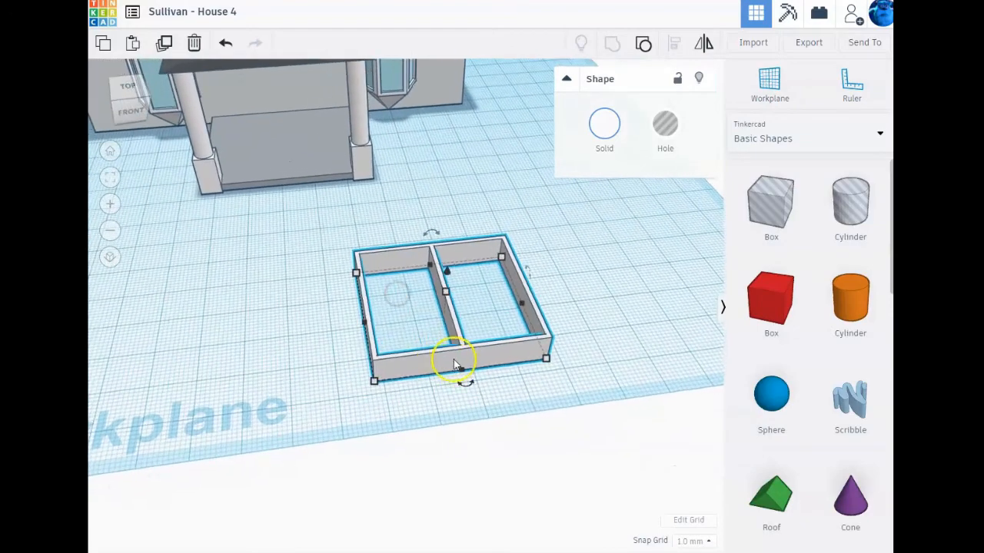
pyautogui.moveTo(453, 358); pyautogui.dragTo(320, 312)
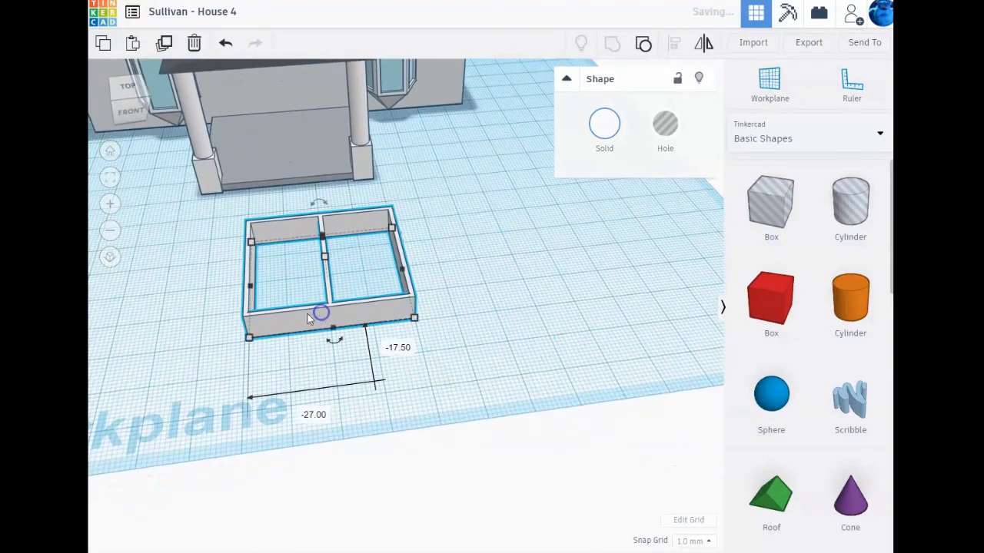
# - Place the 18 by 34 mm white box in front of the double frame and set its width to 37 mm
pyautogui.moveTo(173, 314); pyautogui.dragTo(98, 301, button='right')
pyautogui.moveTo(105, 290); pyautogui.dragTo(342, 352)
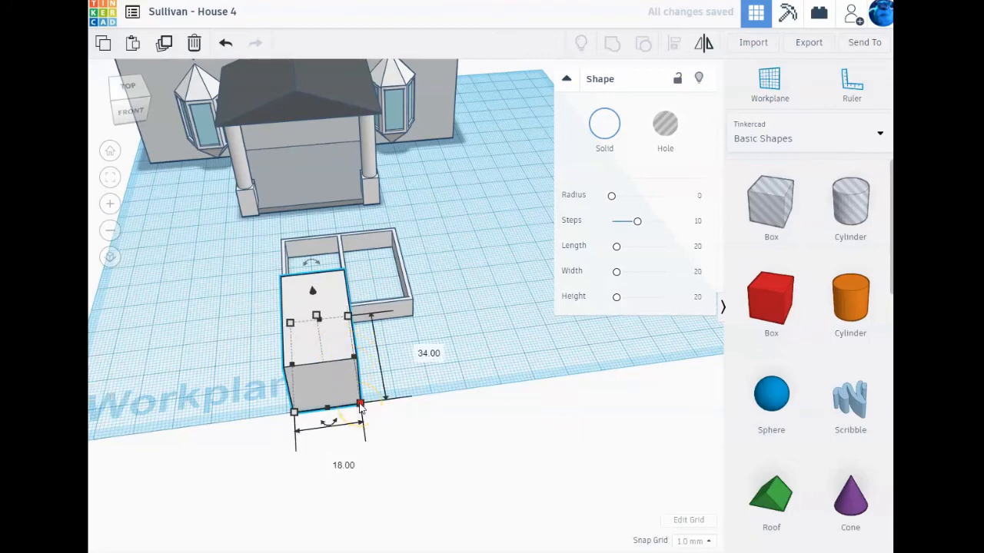
pyautogui.click(303, 244)
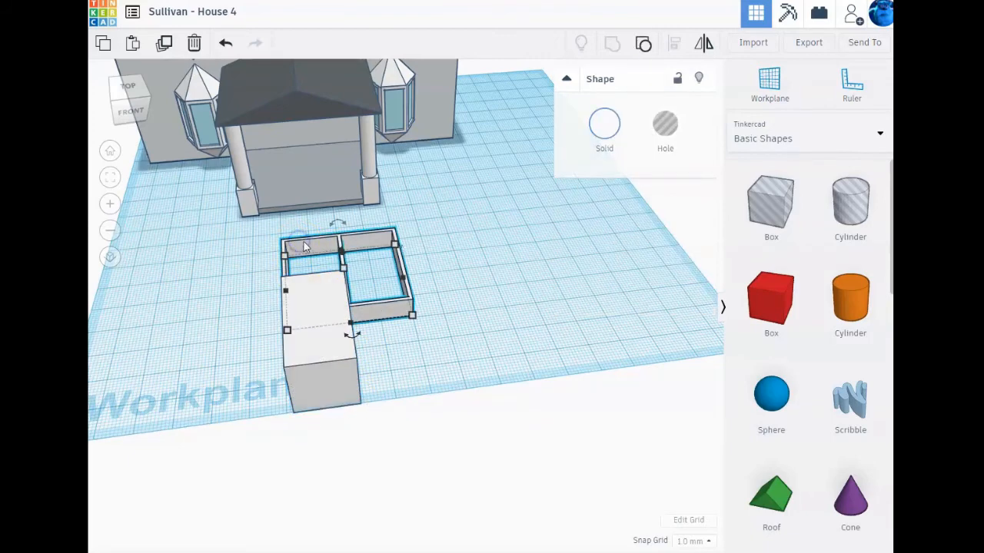
pyautogui.click(336, 216)
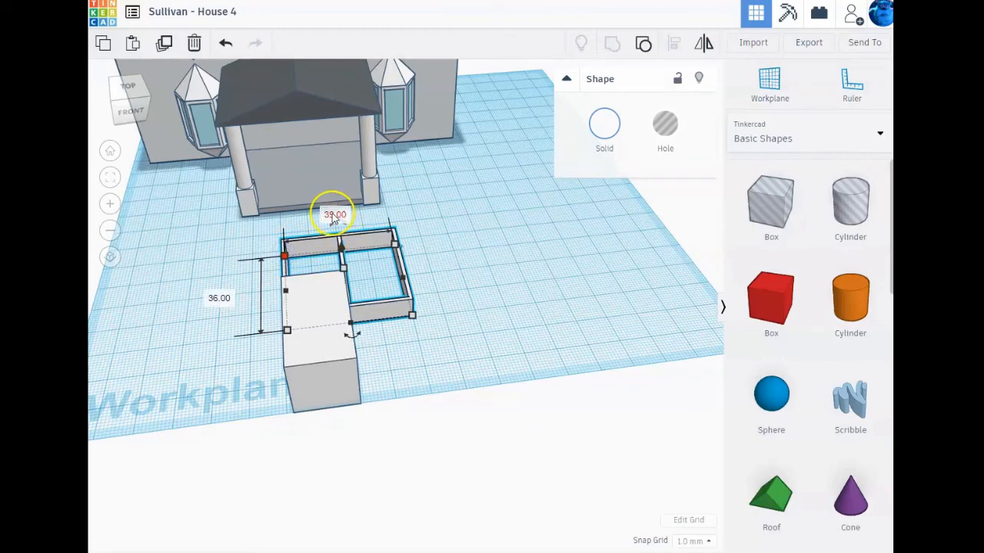
pyautogui.click(320, 358)
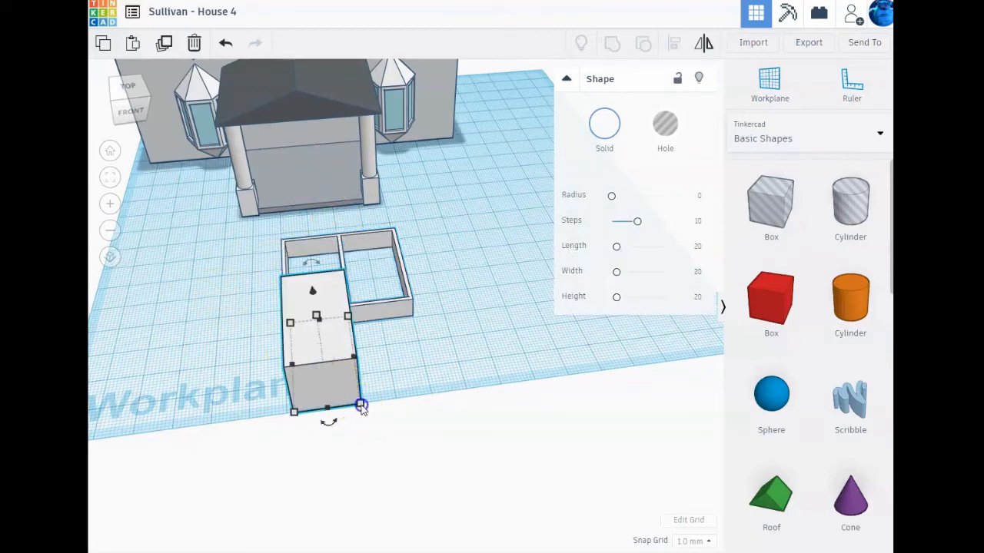
pyautogui.click(339, 459)
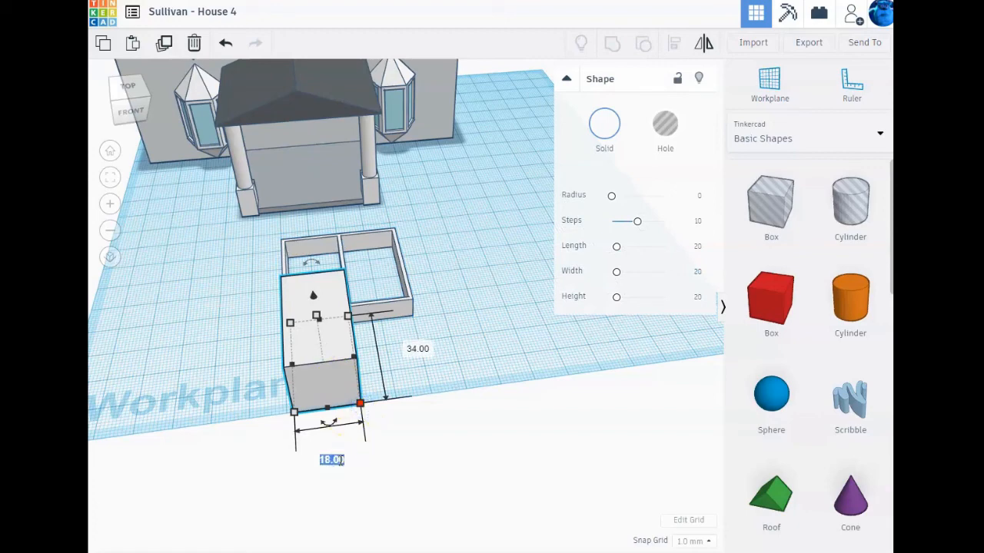
pyautogui.write('37')
pyautogui.press('Return')
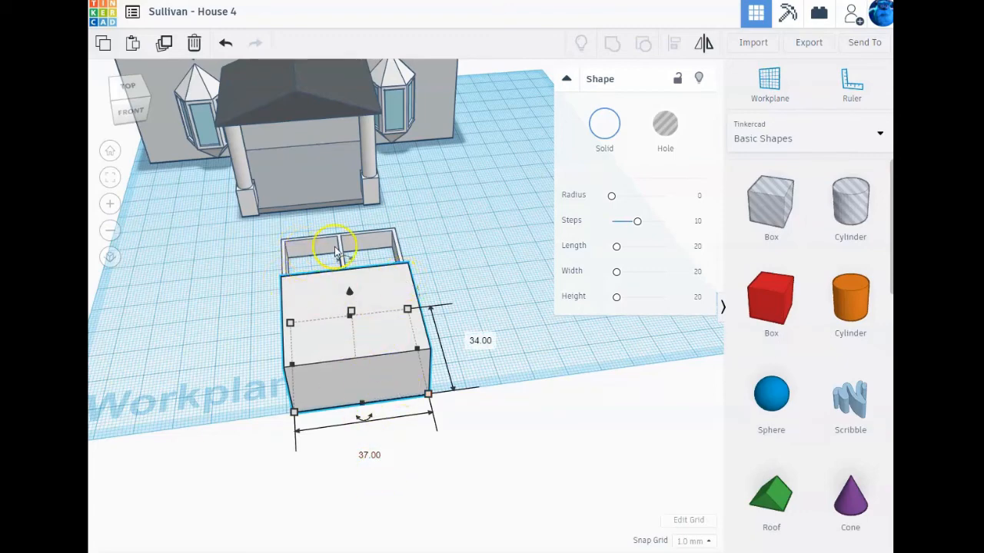
# - Set the widened box's height to 6 mm and colour it black
pyautogui.moveTo(350, 312); pyautogui.dragTo(420, 343)
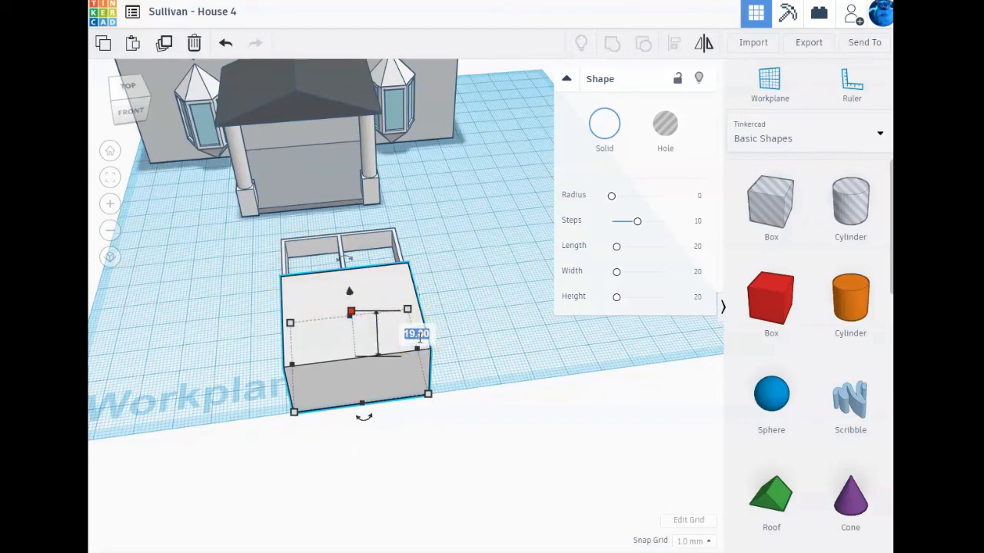
pyautogui.press('Return')
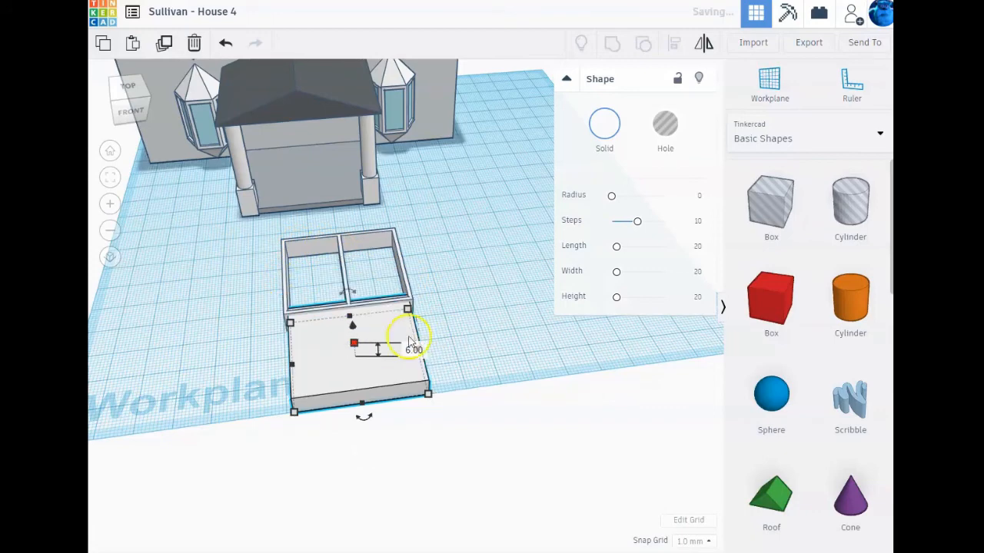
pyautogui.click(604, 124)
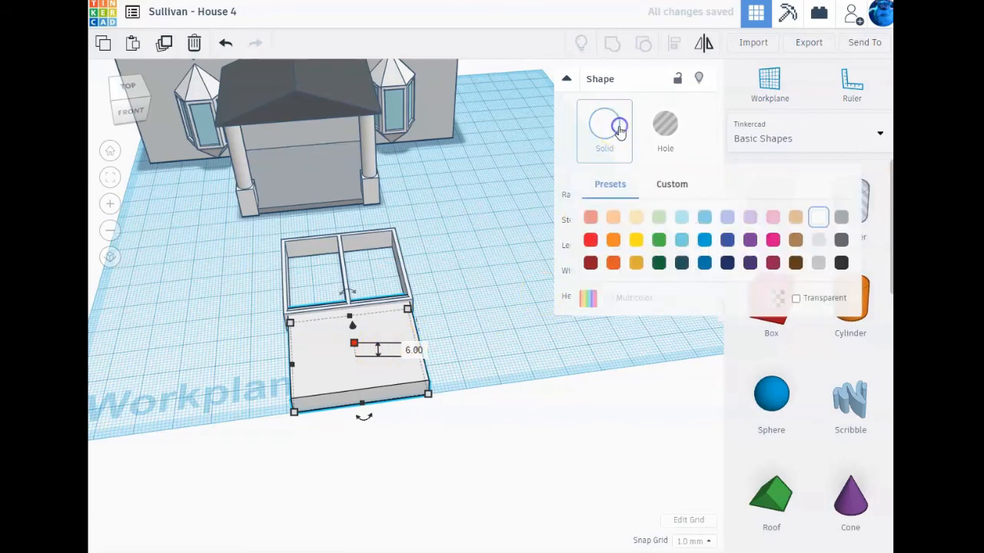
pyautogui.click(843, 263)
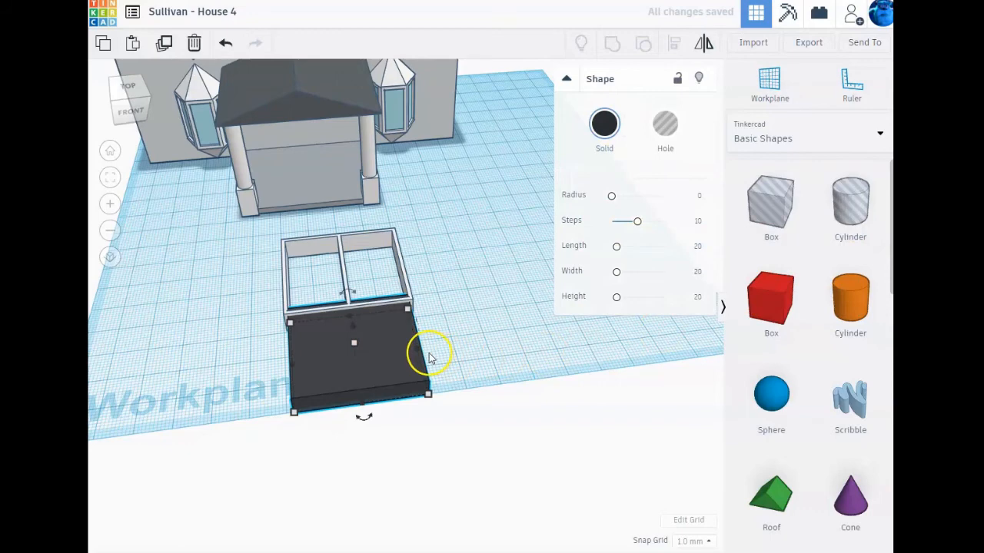
# - Align the black panel with the double frame, centring the two front to back so the panel fills both openings
pyautogui.keyDown('shift'); pyautogui.click(361, 238); pyautogui.keyUp('shift')
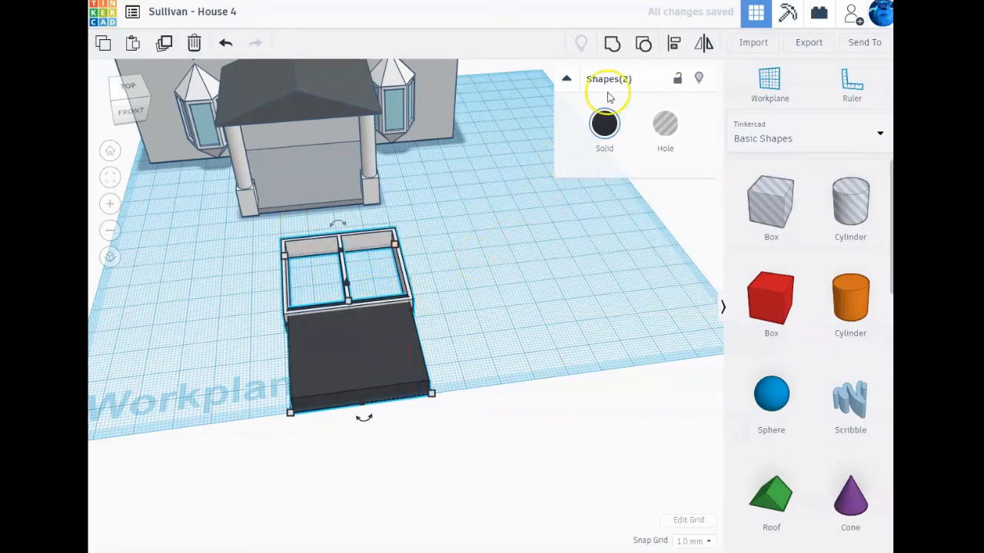
pyautogui.click(674, 48)
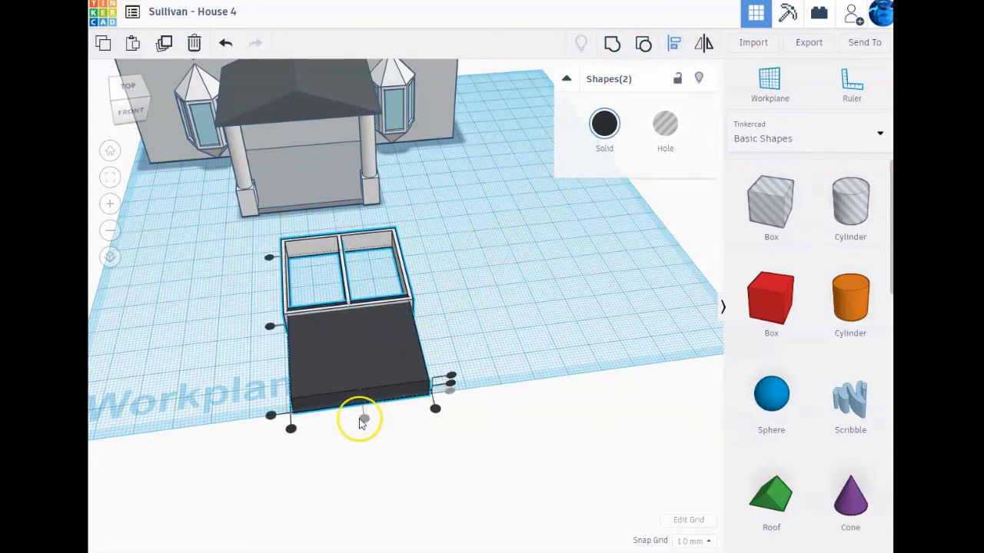
pyautogui.click(268, 327)
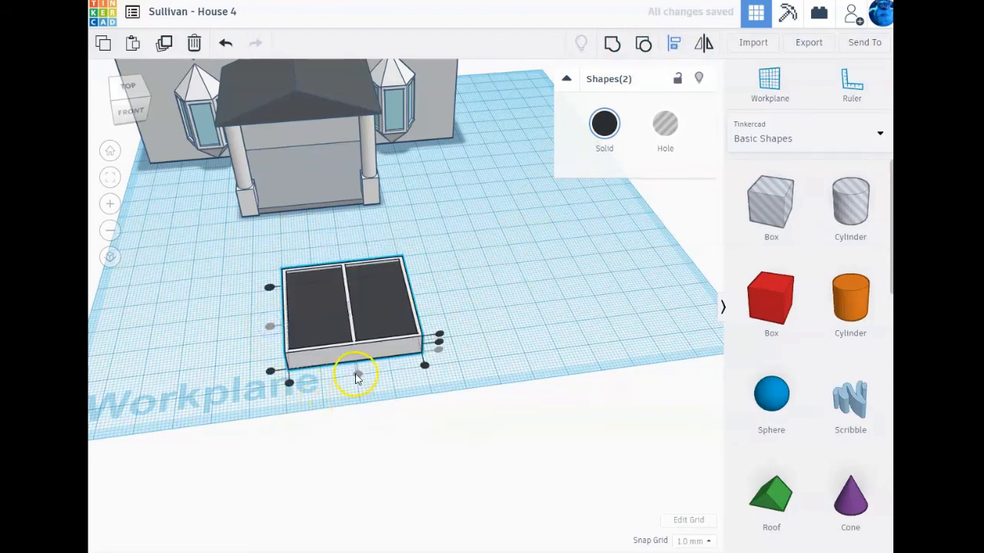
pyautogui.click(364, 347)
pyautogui.click(345, 293)
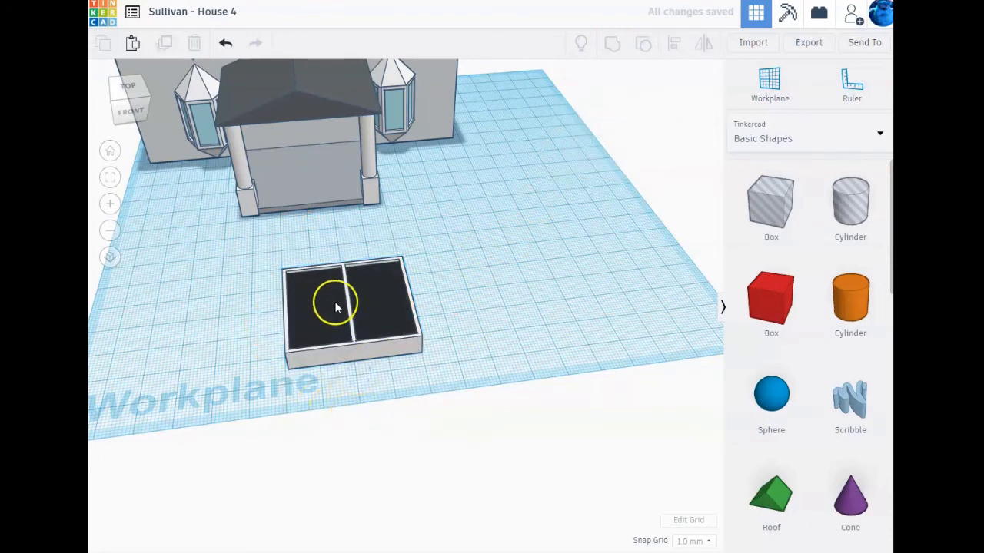
# - Add a sphere beside the double frame and set its length, width and height to 7 mm each
pyautogui.moveTo(335, 308); pyautogui.dragTo(315, 380, button='right')
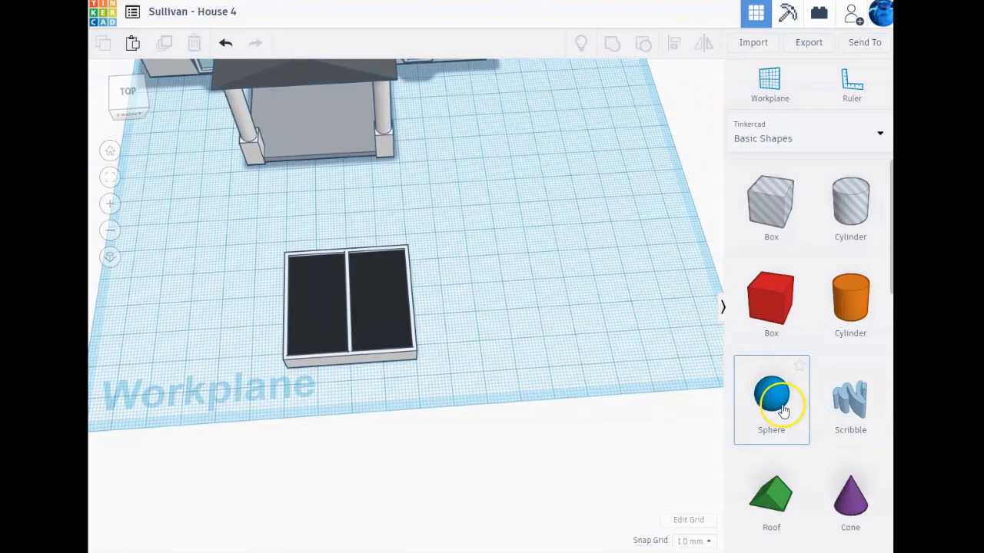
pyautogui.moveTo(783, 411); pyautogui.dragTo(533, 305)
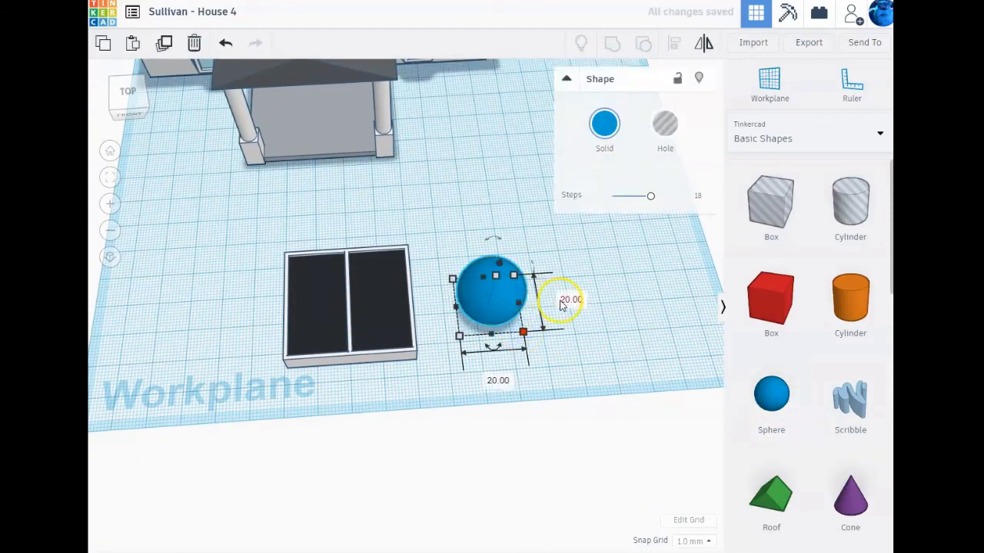
pyautogui.press('Return')
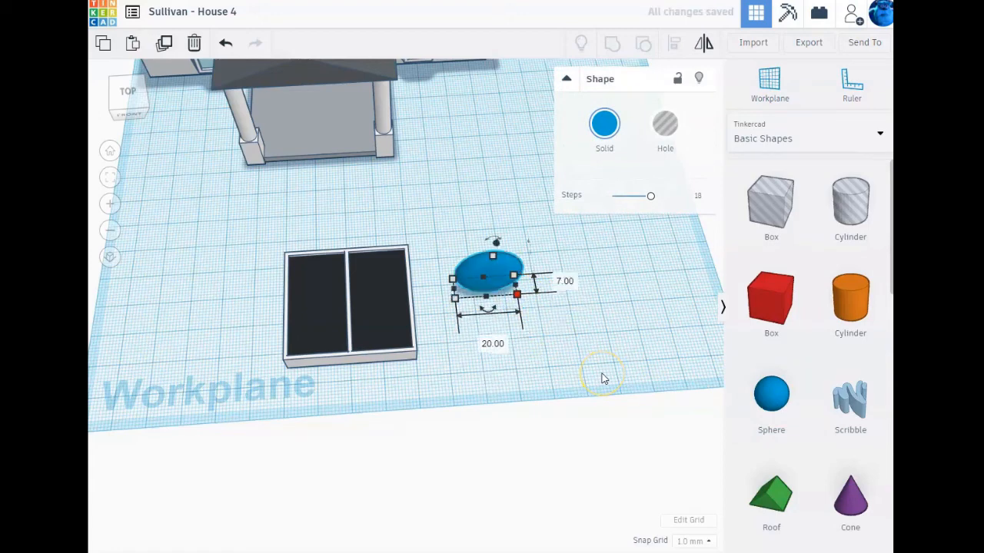
pyautogui.click(485, 346)
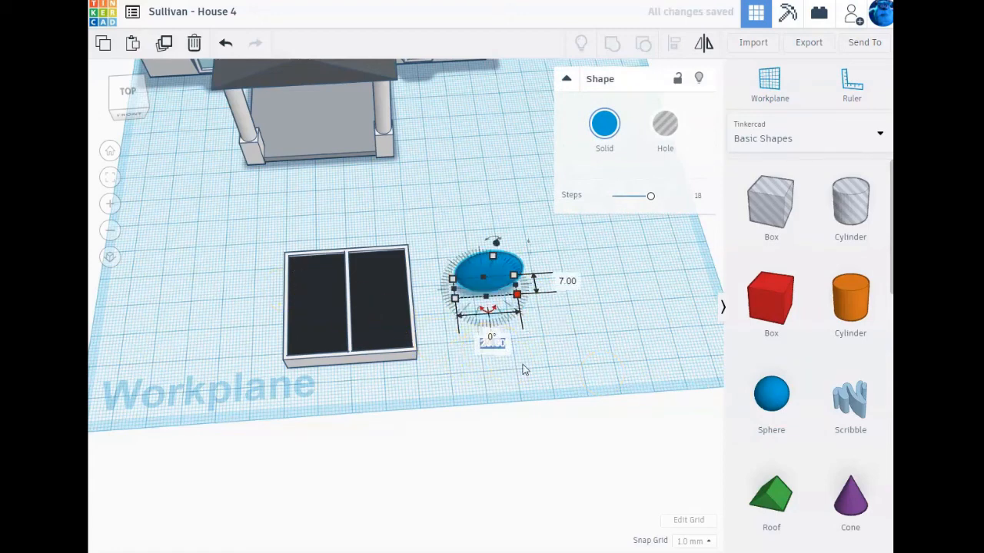
pyautogui.write('7')
pyautogui.press('Return')
pyautogui.click(757, 322)
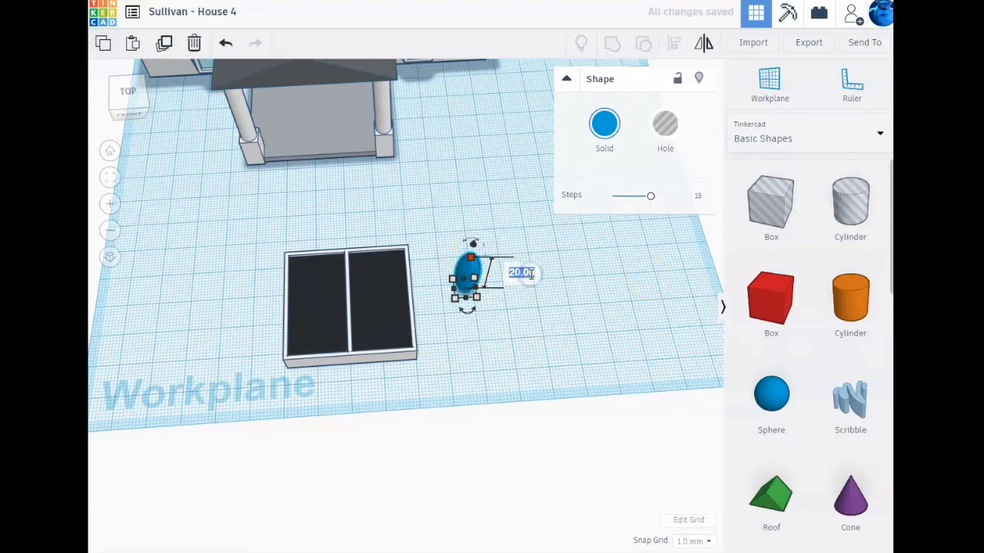
pyautogui.click(530, 274)
pyautogui.write('7')
pyautogui.press('Return')
# - Colour the small sphere gold and move it 33 mm left and 5 mm forward onto the right black panel, beside the centre divider
pyautogui.click(601, 142)
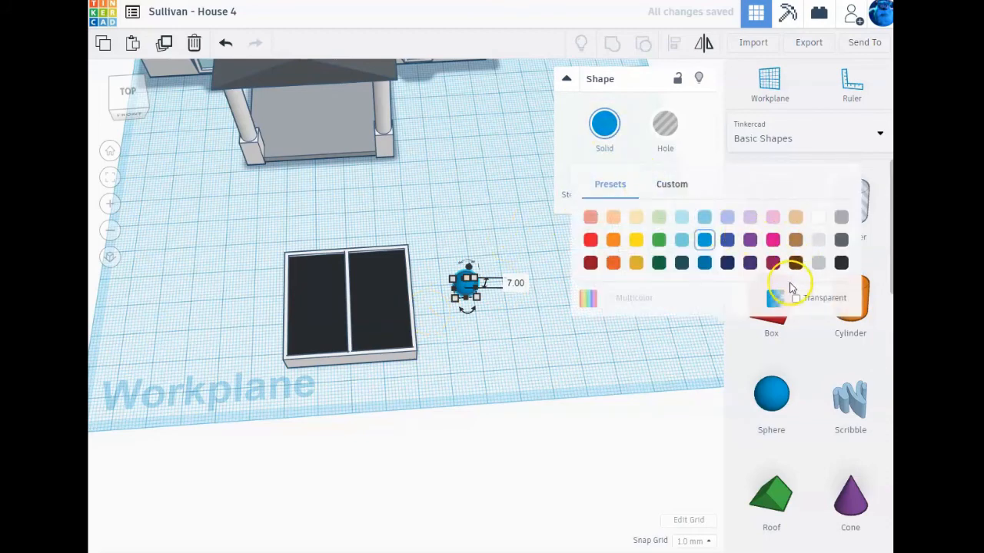
pyautogui.click(637, 264)
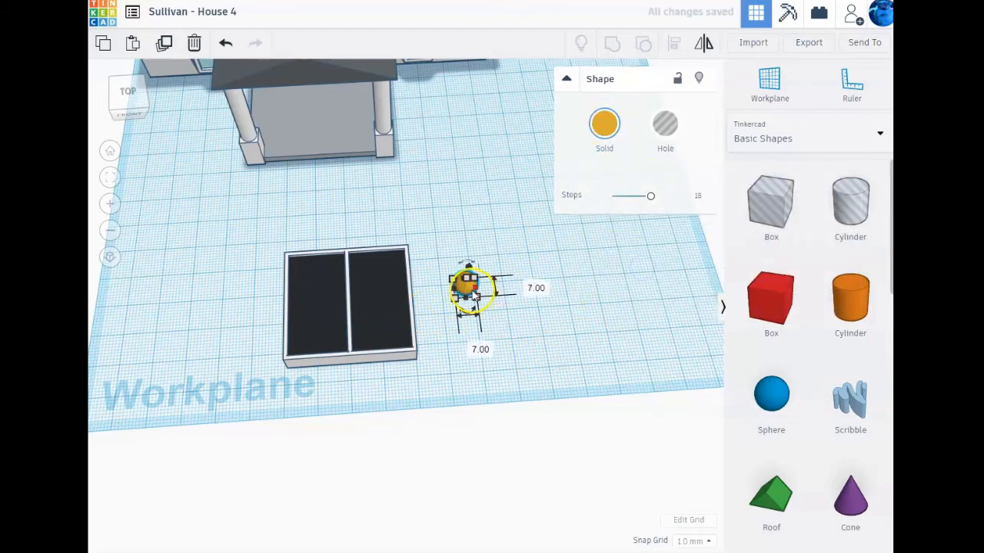
pyautogui.moveTo(465, 294); pyautogui.dragTo(359, 307)
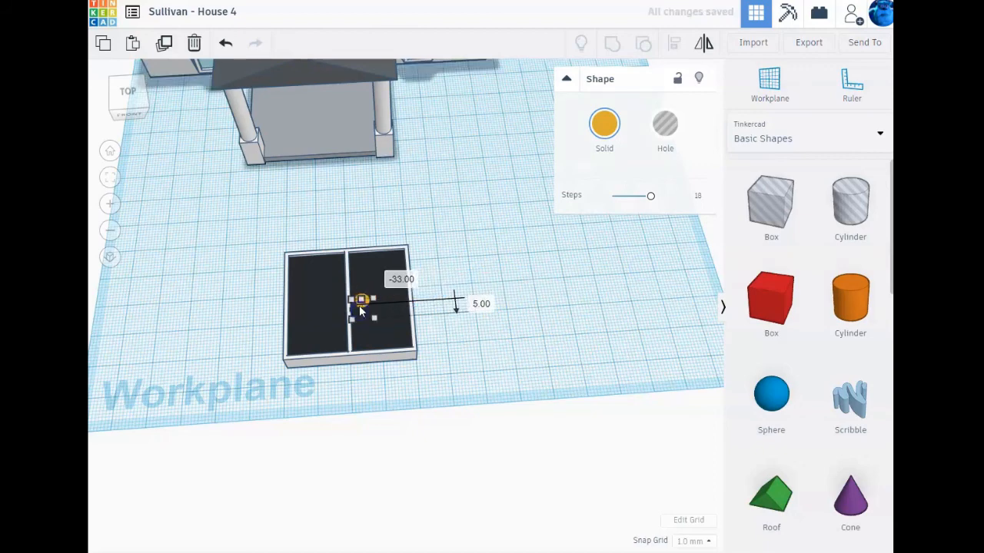
# - Duplicate the gold knob and place the copy on the left black panel, on the other side of the centre divider
pyautogui.click(163, 46)
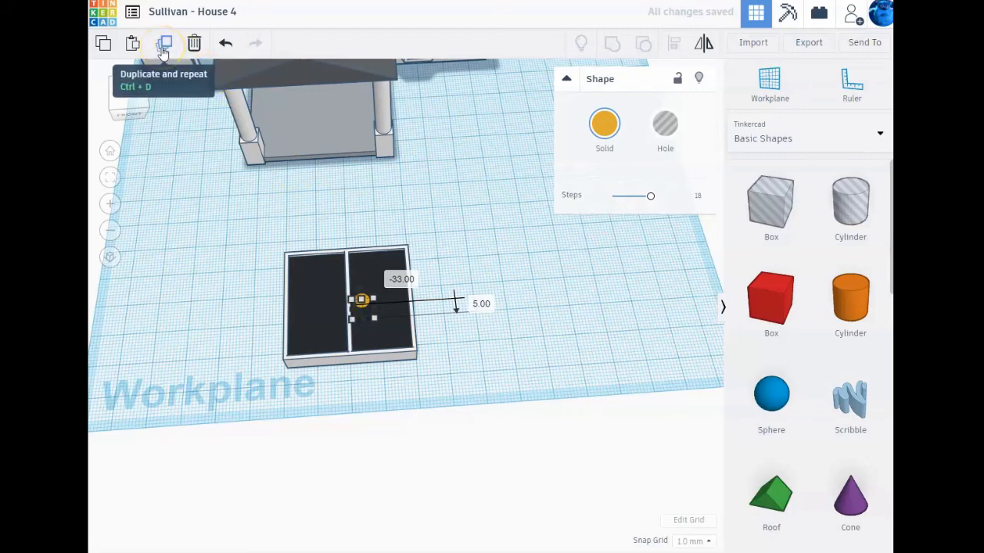
pyautogui.click(264, 231)
pyautogui.click(353, 302)
pyautogui.moveTo(355, 303); pyautogui.dragTo(355, 305)
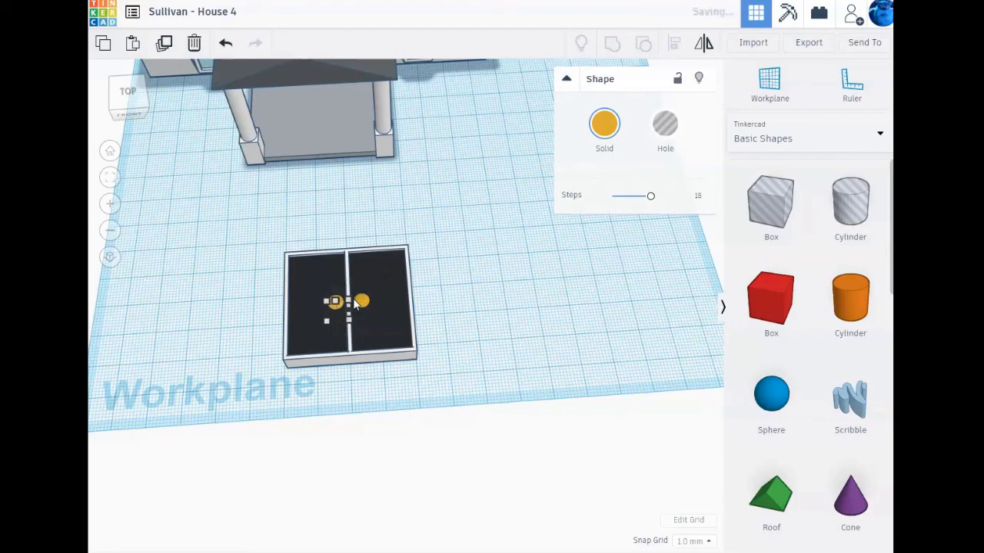
# - Group the frame, black panel and both gold knobs into one double door, keeping the original colours with the Multicolor option
pyautogui.click(110, 178)
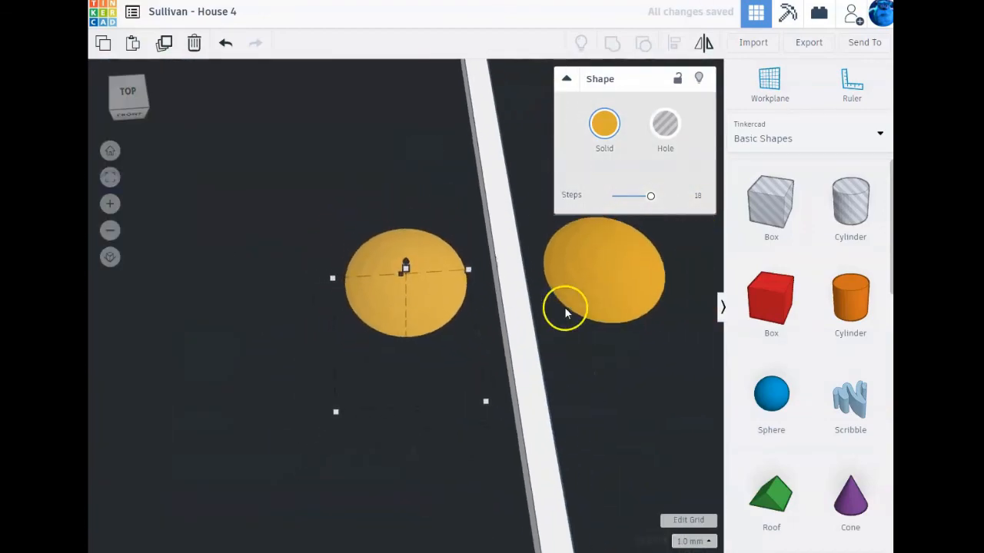
pyautogui.scroll(-5, 564, 307)
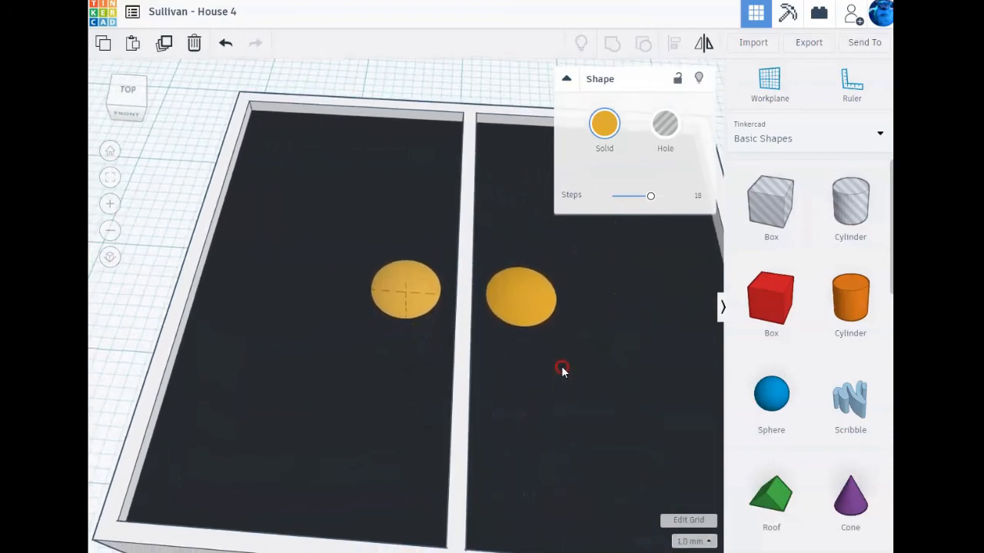
pyautogui.moveTo(561, 371); pyautogui.dragTo(561, 398, button='right')
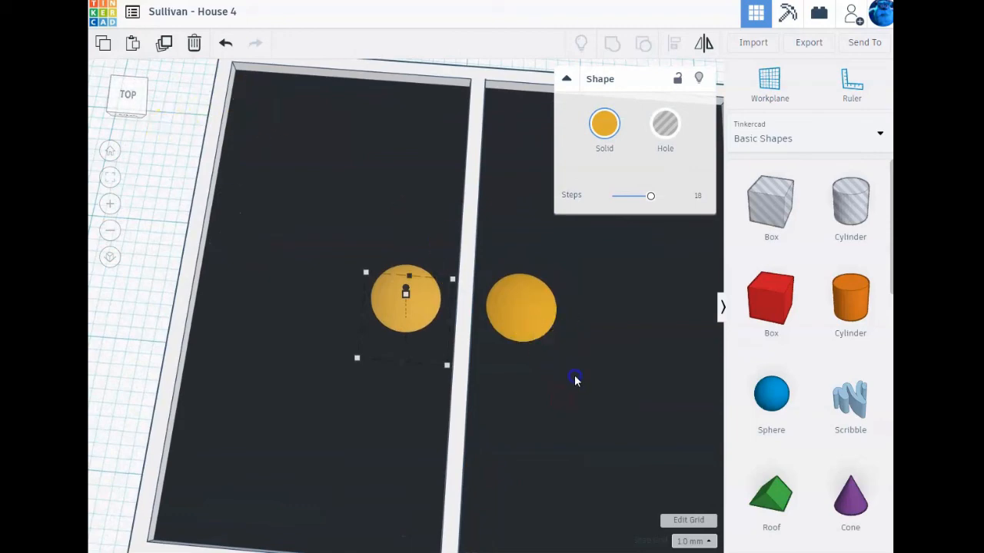
pyautogui.moveTo(185, 204); pyautogui.dragTo(600, 397)
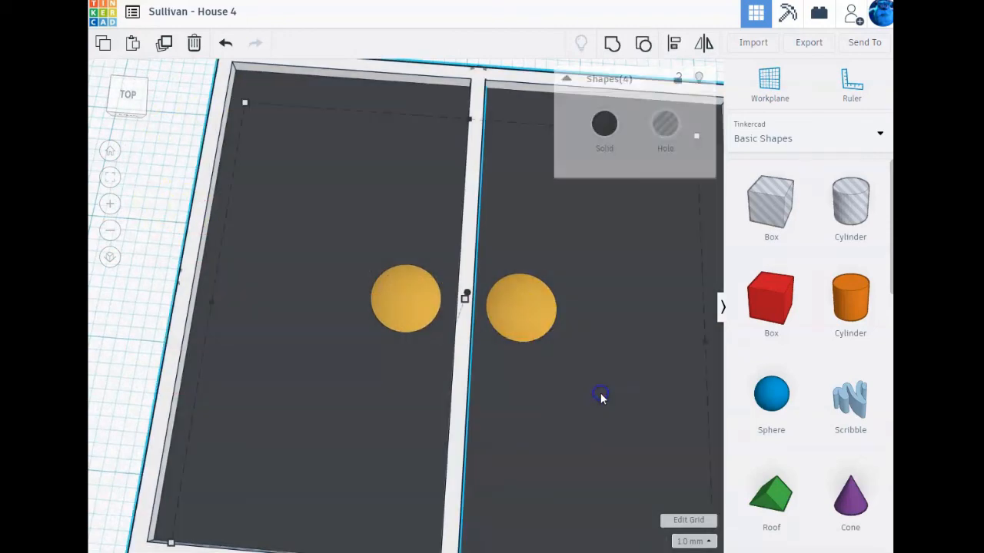
pyautogui.click(612, 43)
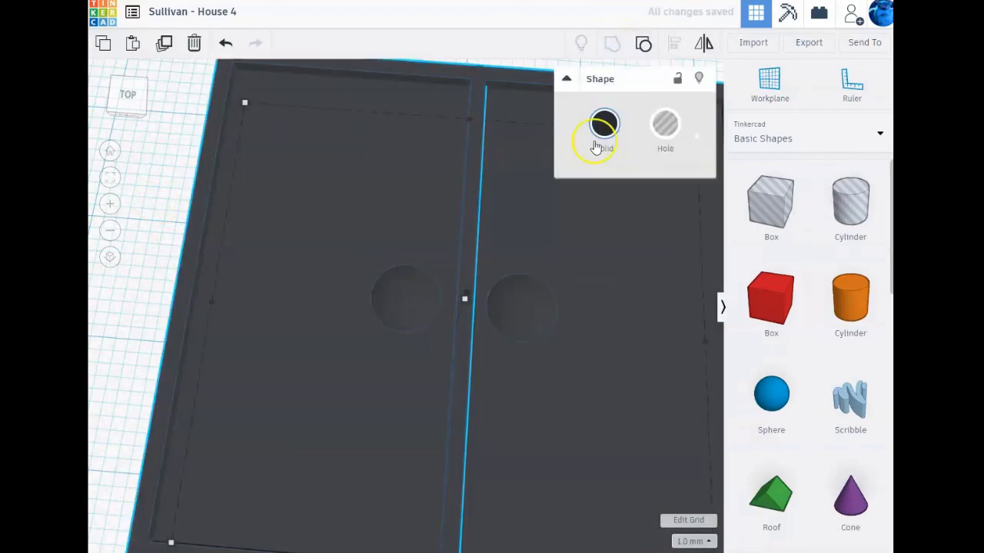
pyautogui.click(598, 145)
pyautogui.click(608, 299)
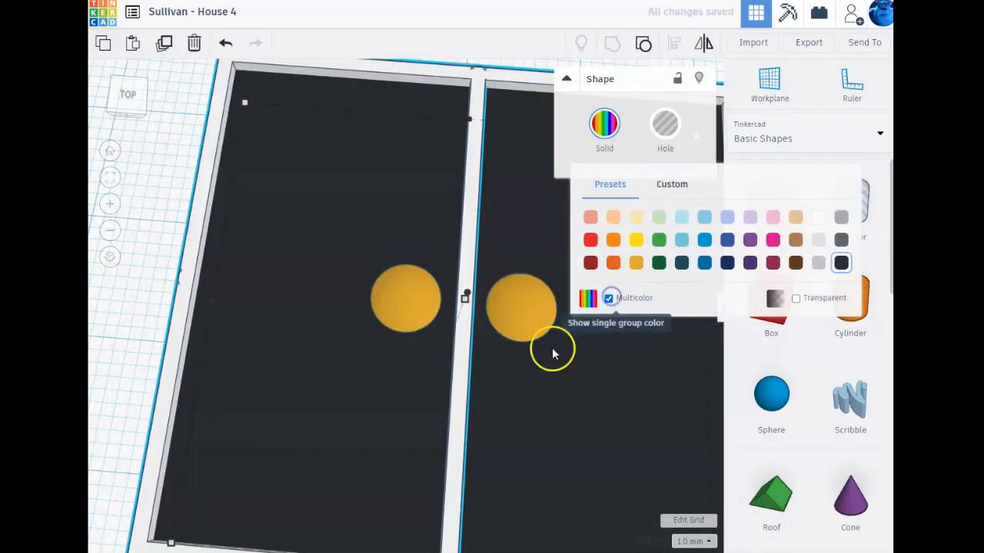
# - Rotate the double door 90° so it stands upright with the knobs facing forward, and drop it onto the workplane
pyautogui.scroll(-5, 482, 337)
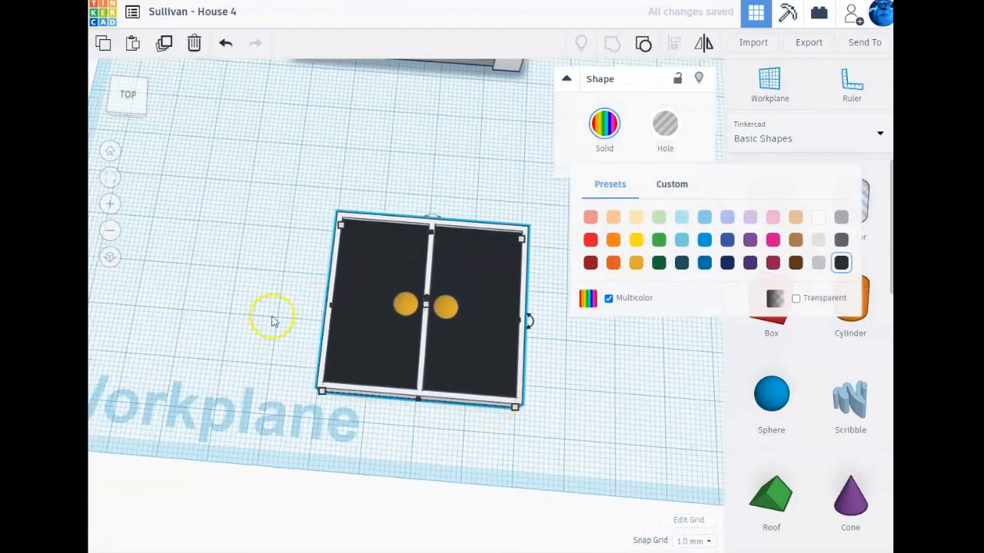
pyautogui.moveTo(269, 318); pyautogui.dragTo(454, 274, button='right')
pyautogui.moveTo(418, 202); pyautogui.dragTo(478, 240)
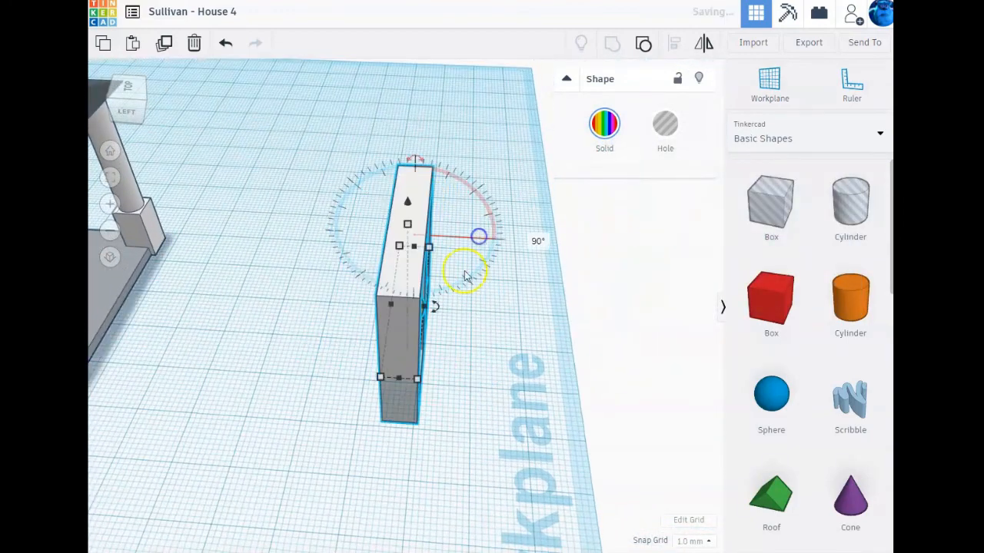
pyautogui.moveTo(497, 362); pyautogui.dragTo(383, 358, button='right')
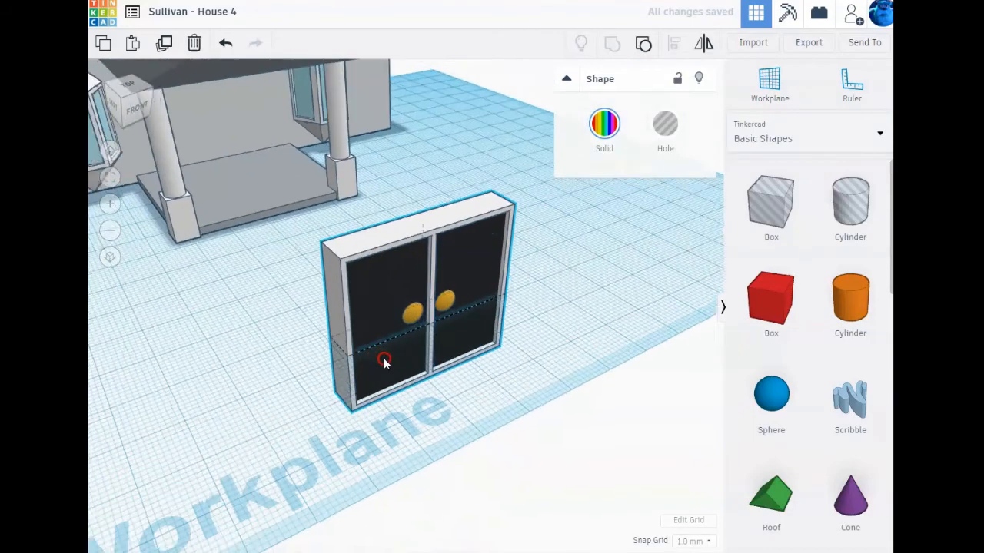
pyautogui.press('d')
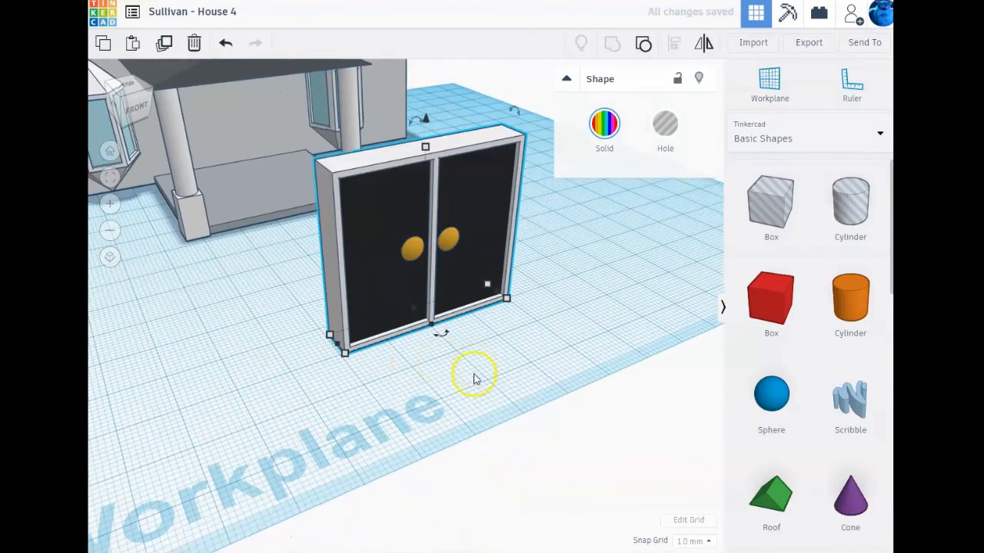
pyautogui.moveTo(474, 378); pyautogui.dragTo(437, 364, button='right')
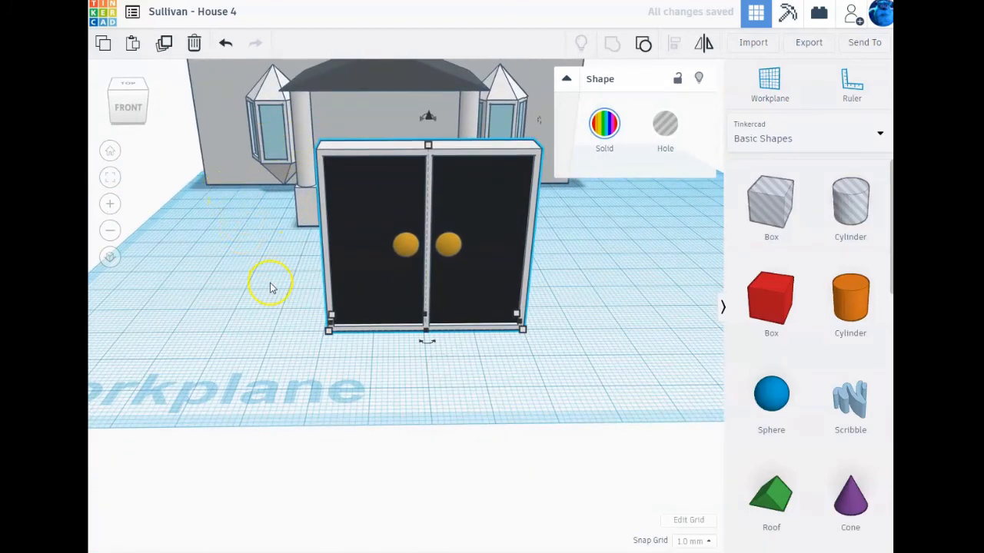
# - Move the double door back onto the porch floor, upright against the house's front wall between the two columns
pyautogui.moveTo(354, 294); pyautogui.dragTo(359, 147)
pyautogui.moveTo(357, 255)
pyautogui.mouseDown(button='right')
pyautogui.moveTo(452, 228)
pyautogui.moveTo(329, 250)
pyautogui.mouseUp(button='right')
pyautogui.click(110, 181)
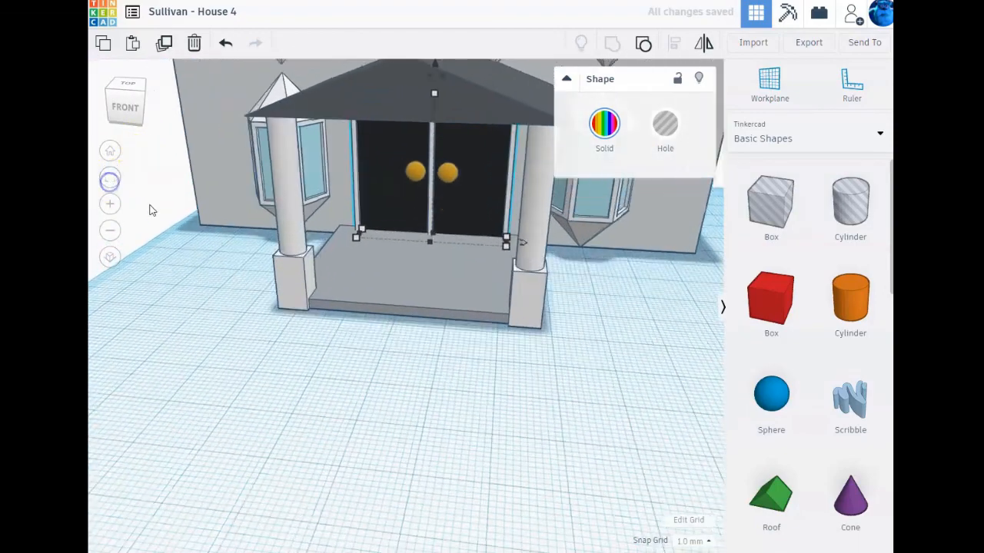
pyautogui.moveTo(150, 211)
pyautogui.mouseDown(button='right')
pyautogui.moveTo(335, 240)
pyautogui.moveTo(377, 189)
pyautogui.moveTo(442, 192)
pyautogui.moveTo(436, 202)
pyautogui.mouseUp(button='right')
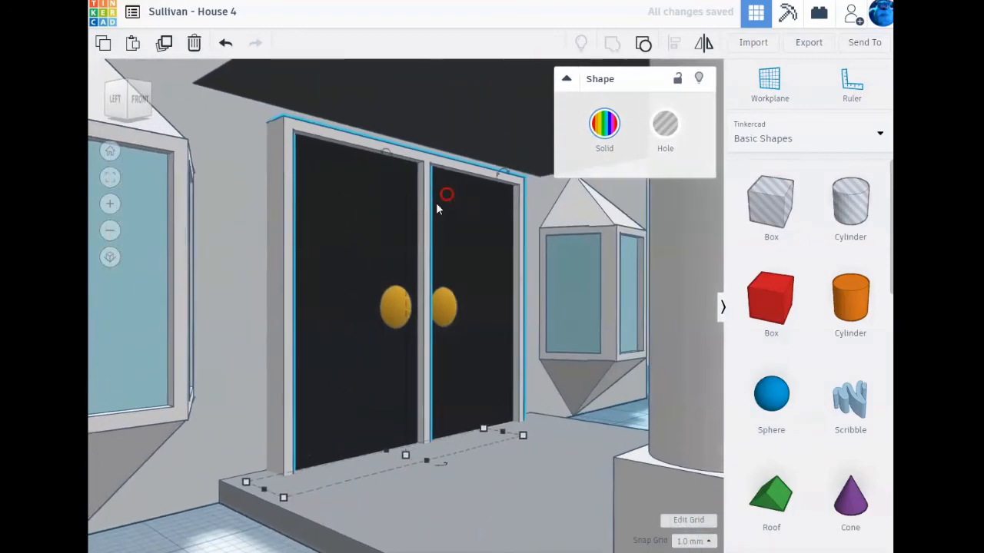
pyautogui.click(264, 154)
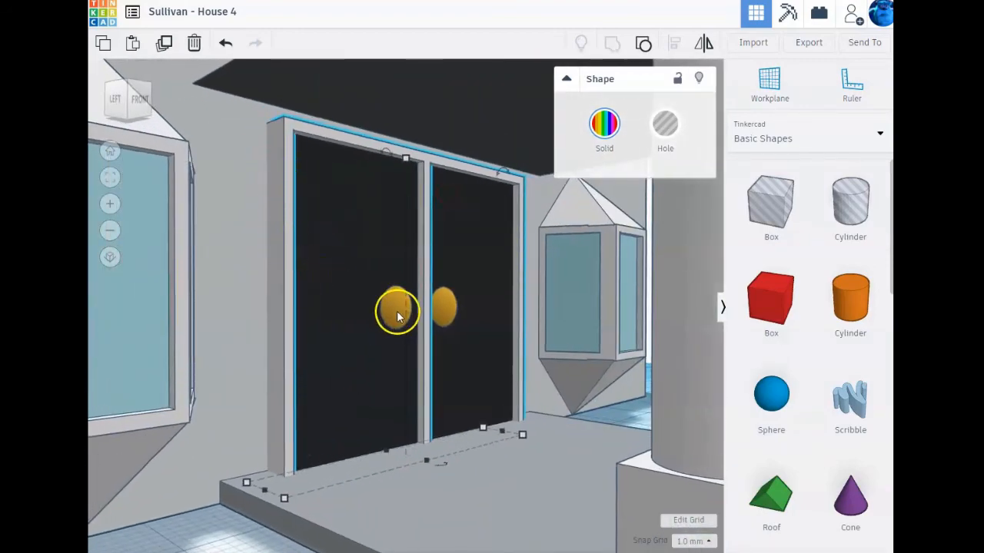
pyautogui.moveTo(397, 314); pyautogui.dragTo(304, 318, button='right')
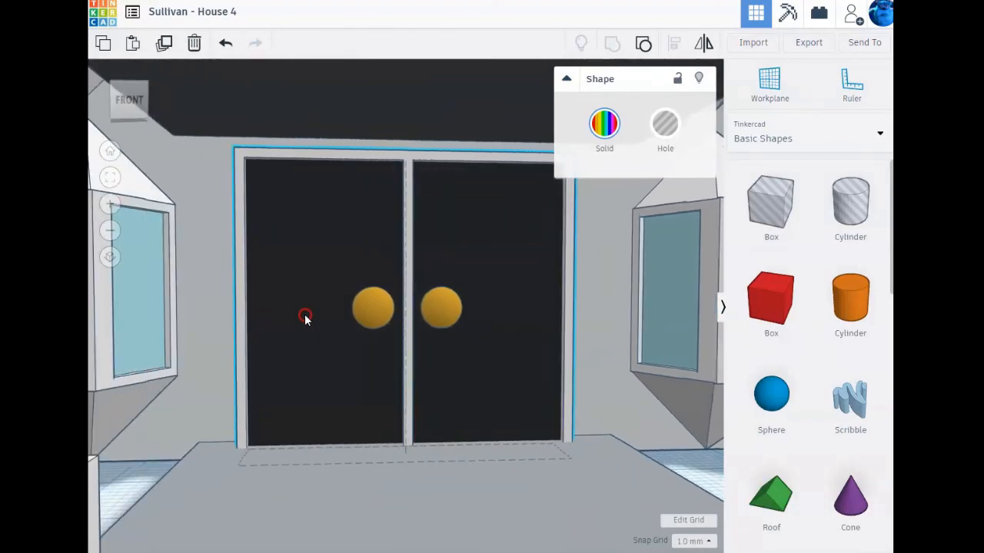
# - Select the house together with the double door and align the two on their shared left-to-right centre
pyautogui.scroll(-8, 391, 318)
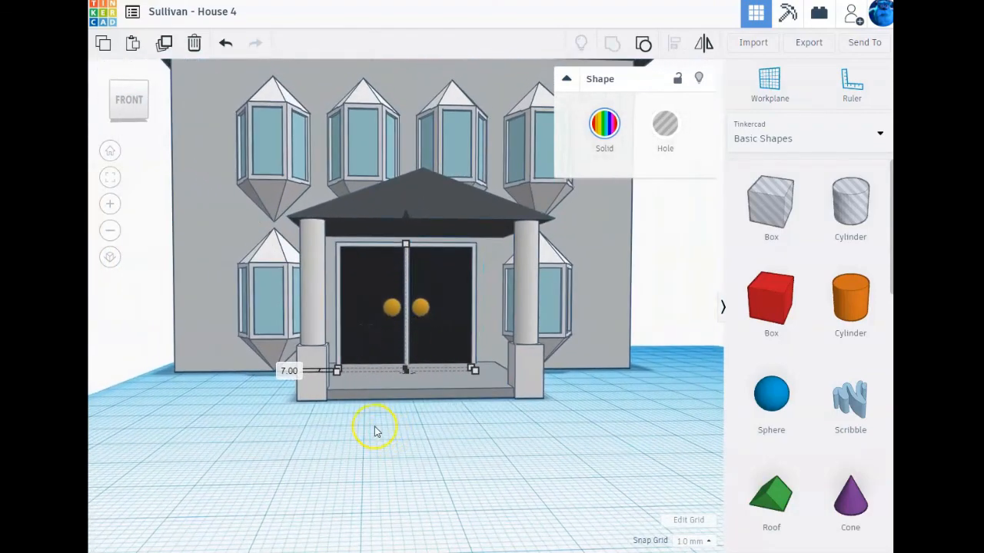
pyautogui.keyDown('shift'); pyautogui.click(454, 240); pyautogui.keyUp('shift')
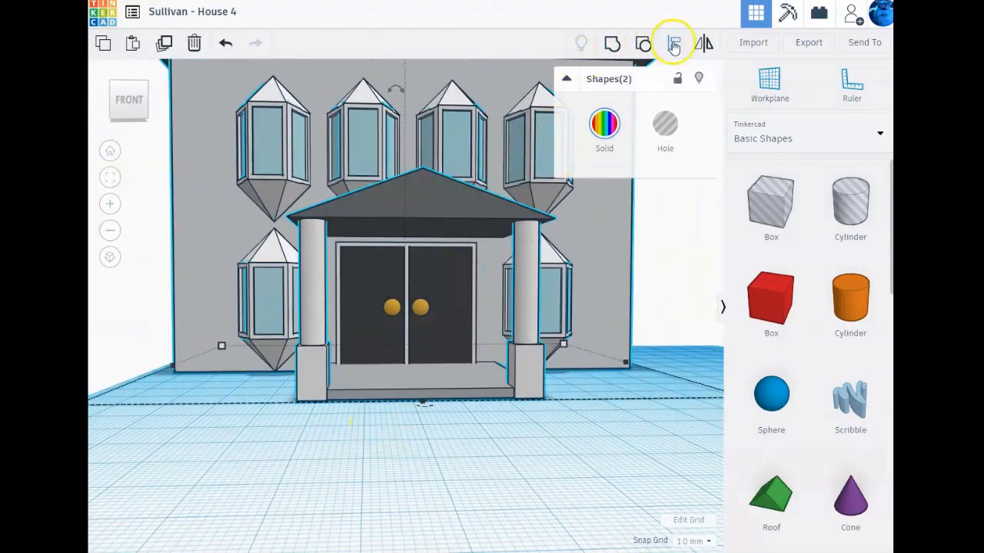
pyautogui.scroll(-3, 434, 438)
pyautogui.moveTo(439, 435)
pyautogui.mouseDown(button='right')
pyautogui.moveTo(433, 474)
pyautogui.moveTo(408, 454)
pyautogui.mouseUp(button='right')
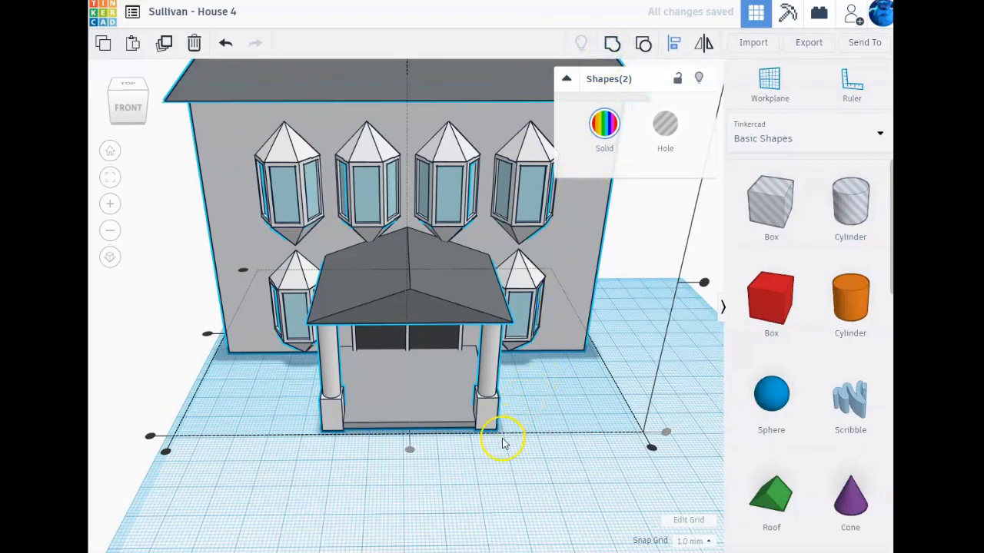
pyautogui.moveTo(503, 444)
pyautogui.mouseDown(button='right')
pyautogui.moveTo(502, 408)
pyautogui.moveTo(597, 382)
pyautogui.moveTo(681, 392)
pyautogui.moveTo(333, 406)
pyautogui.moveTo(505, 400)
pyautogui.moveTo(468, 413)
pyautogui.moveTo(309, 388)
pyautogui.moveTo(541, 396)
pyautogui.moveTo(532, 385)
pyautogui.mouseUp(button='right')
pyautogui.press('l')
pyautogui.scroll(-5, 505, 407)
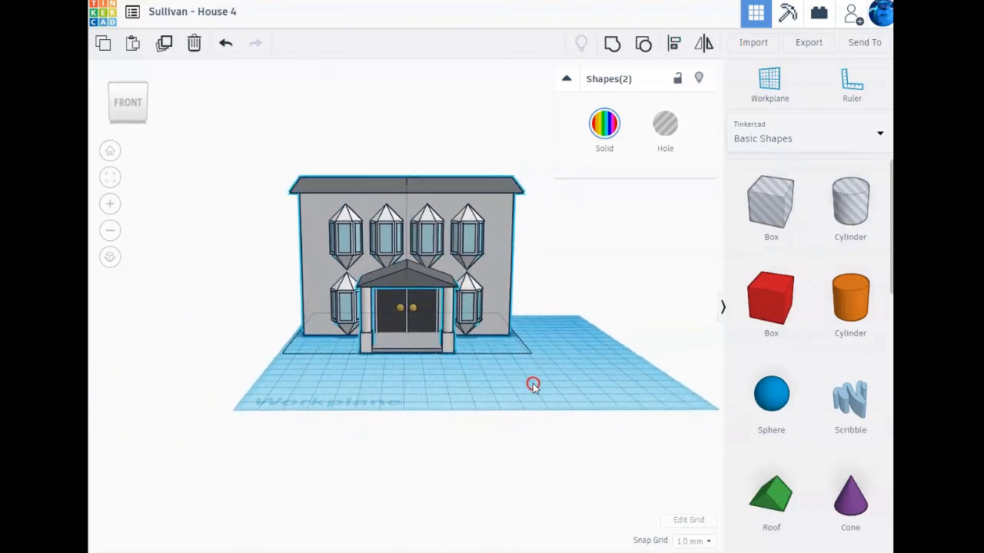